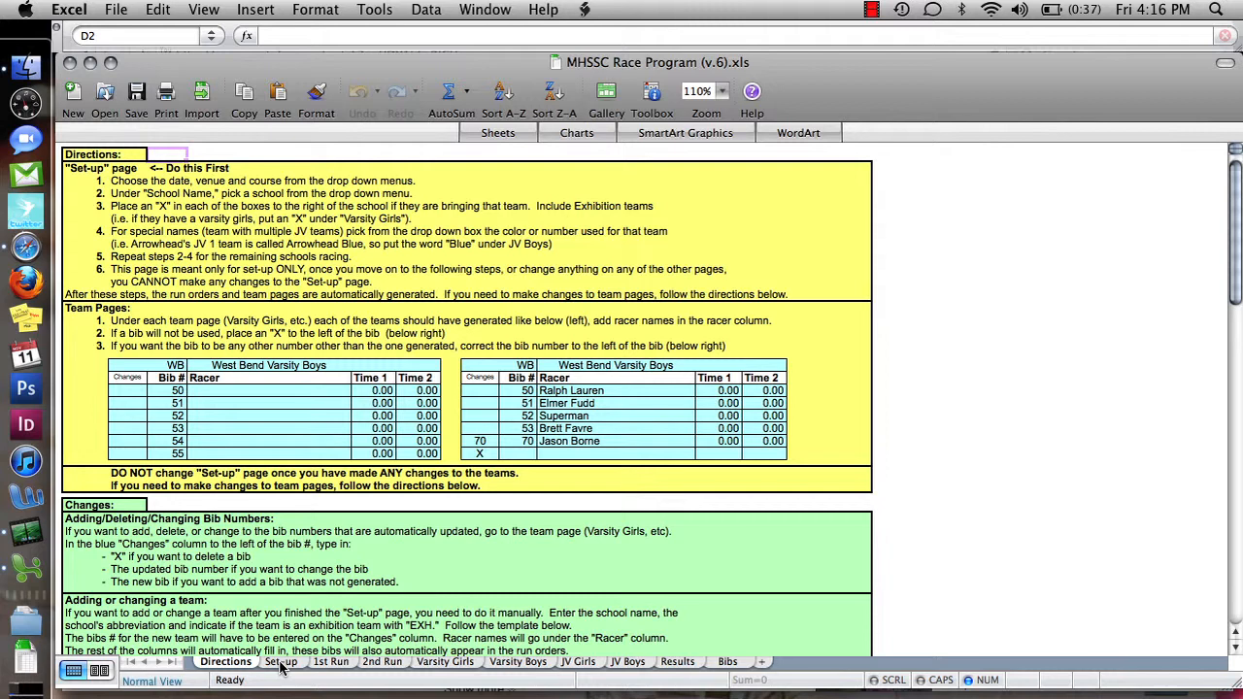
# On the Set-up sheet, set the race date to 1/4/2012.
pyautogui.click(281, 664)
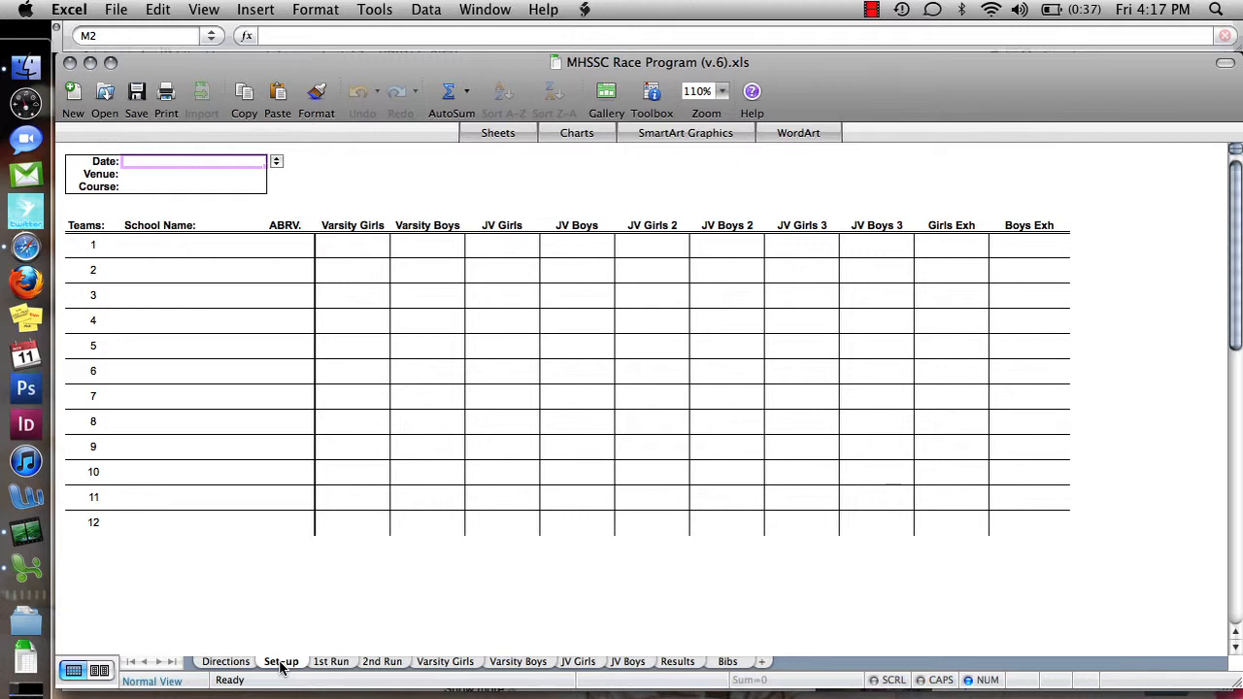
pyautogui.click(277, 163)
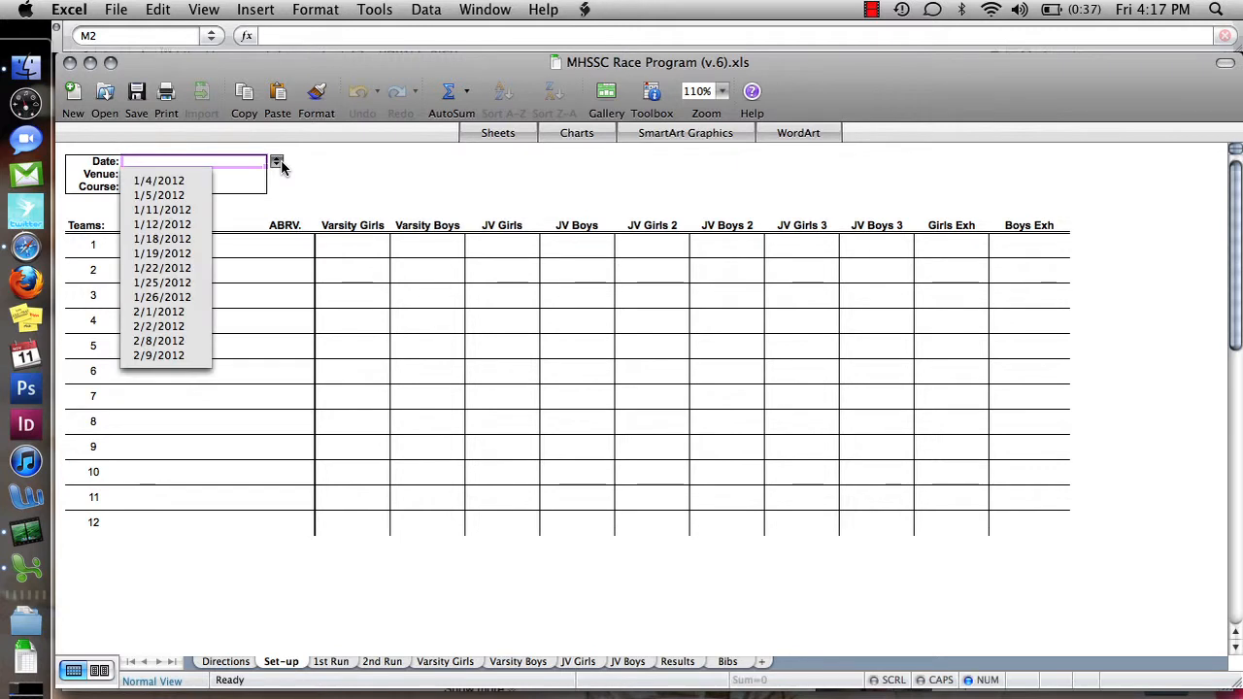
pyautogui.click(184, 180)
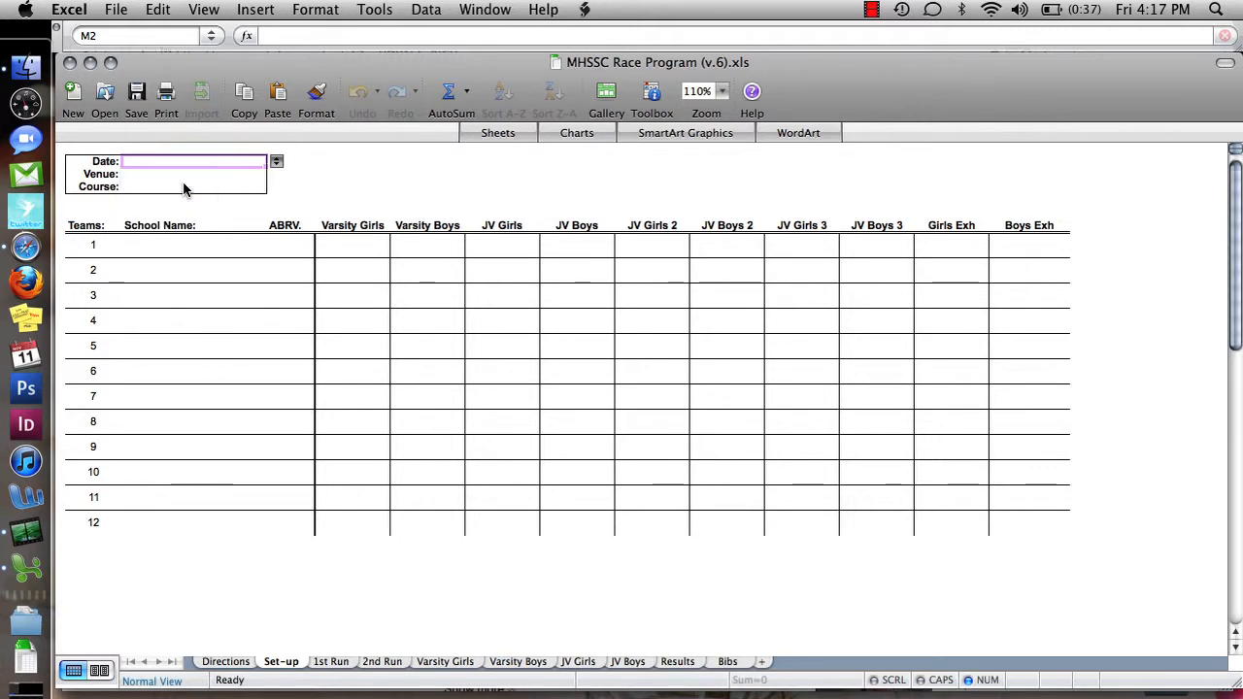
pyautogui.click(277, 180)
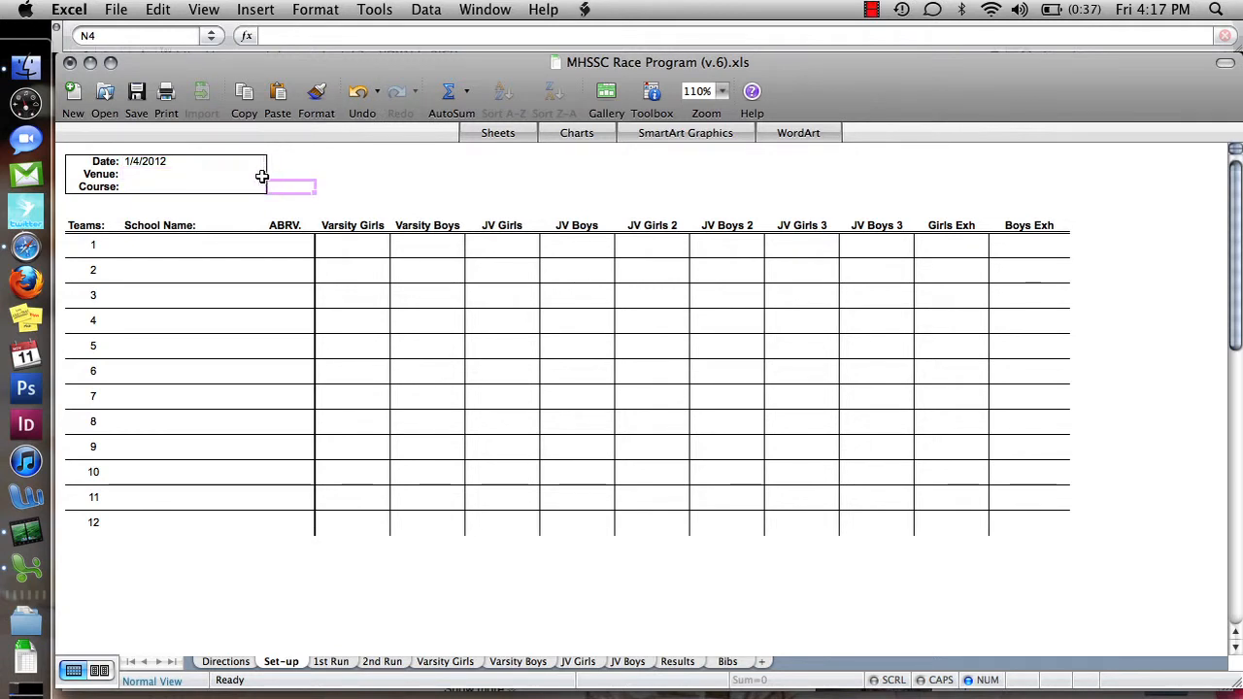
# Set the race venue to Sunburst and the course to Giant Slalom.
pyautogui.click(261, 176)
pyautogui.click(277, 174)
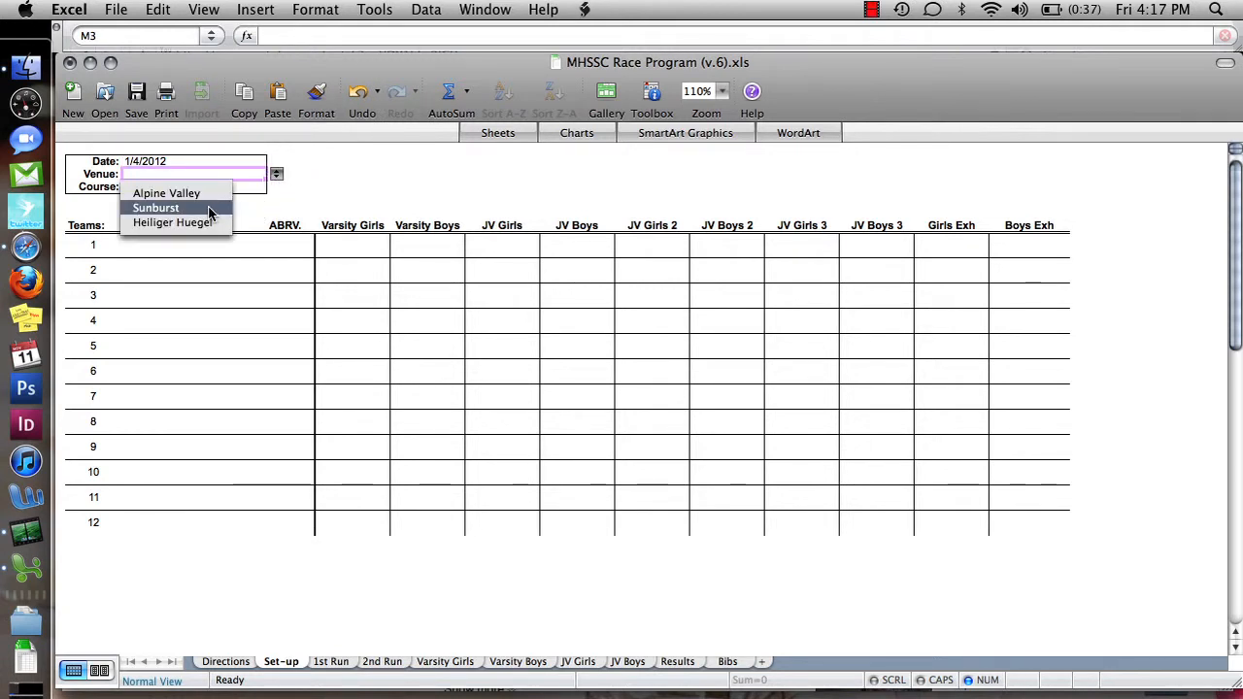
pyautogui.click(209, 209)
pyautogui.click(226, 188)
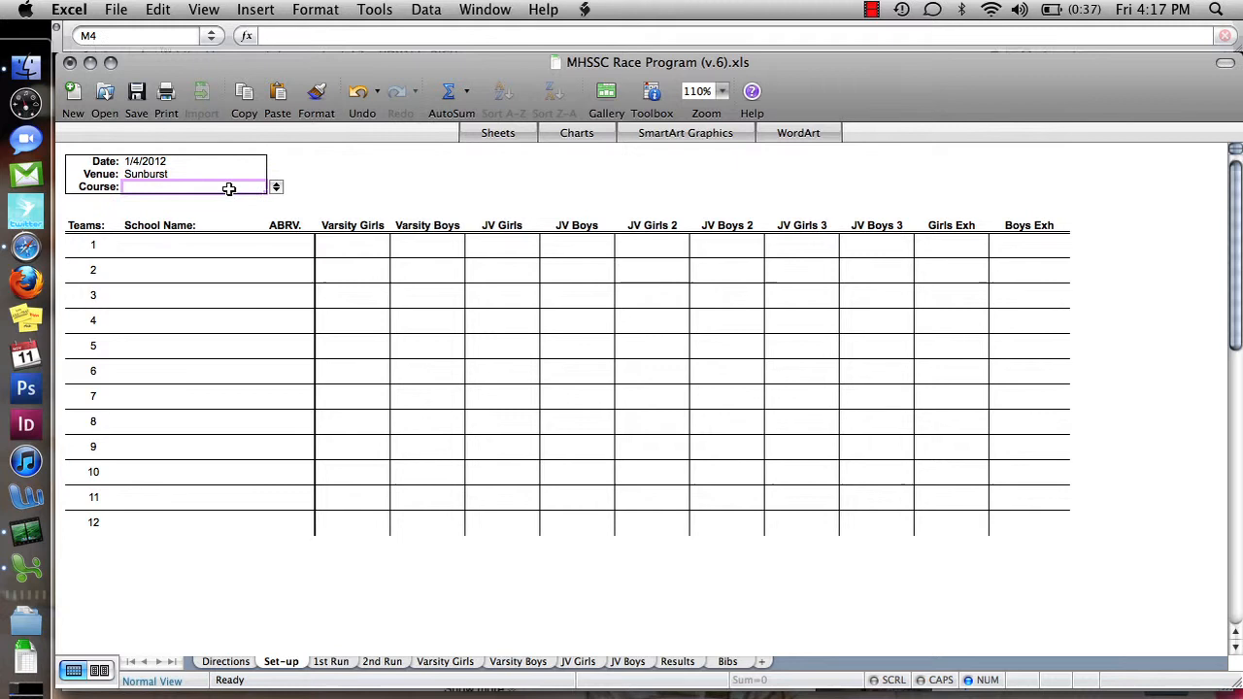
pyautogui.click(277, 188)
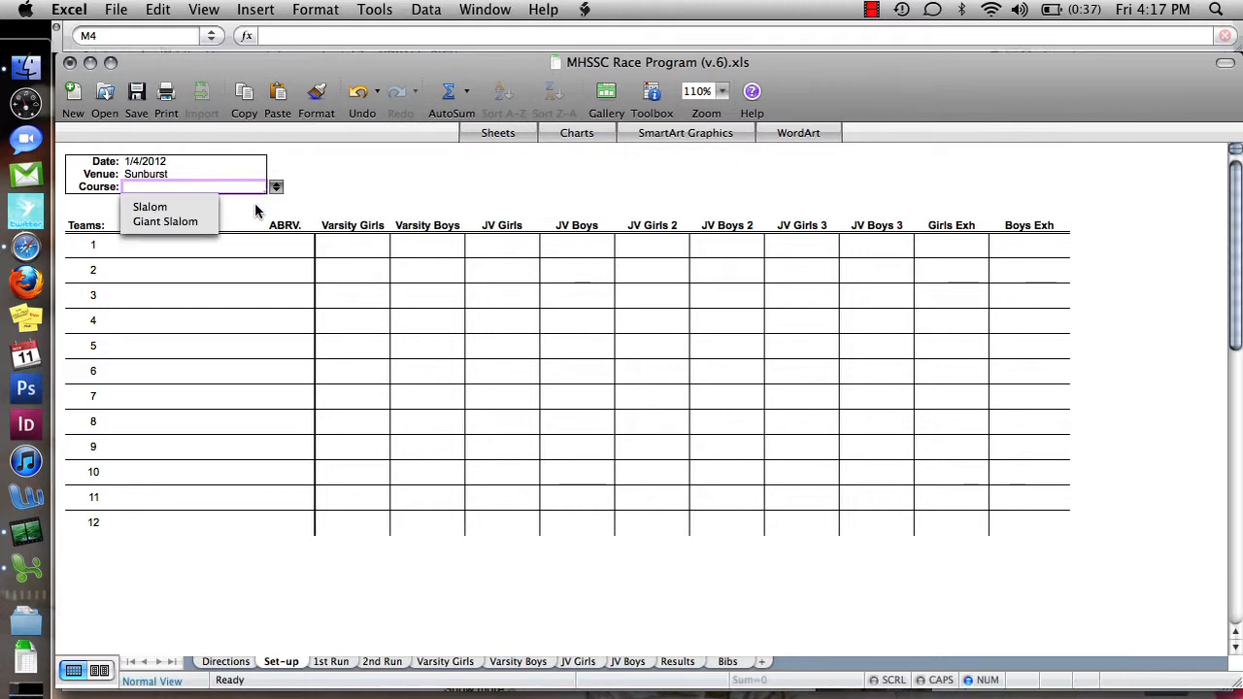
pyautogui.click(194, 221)
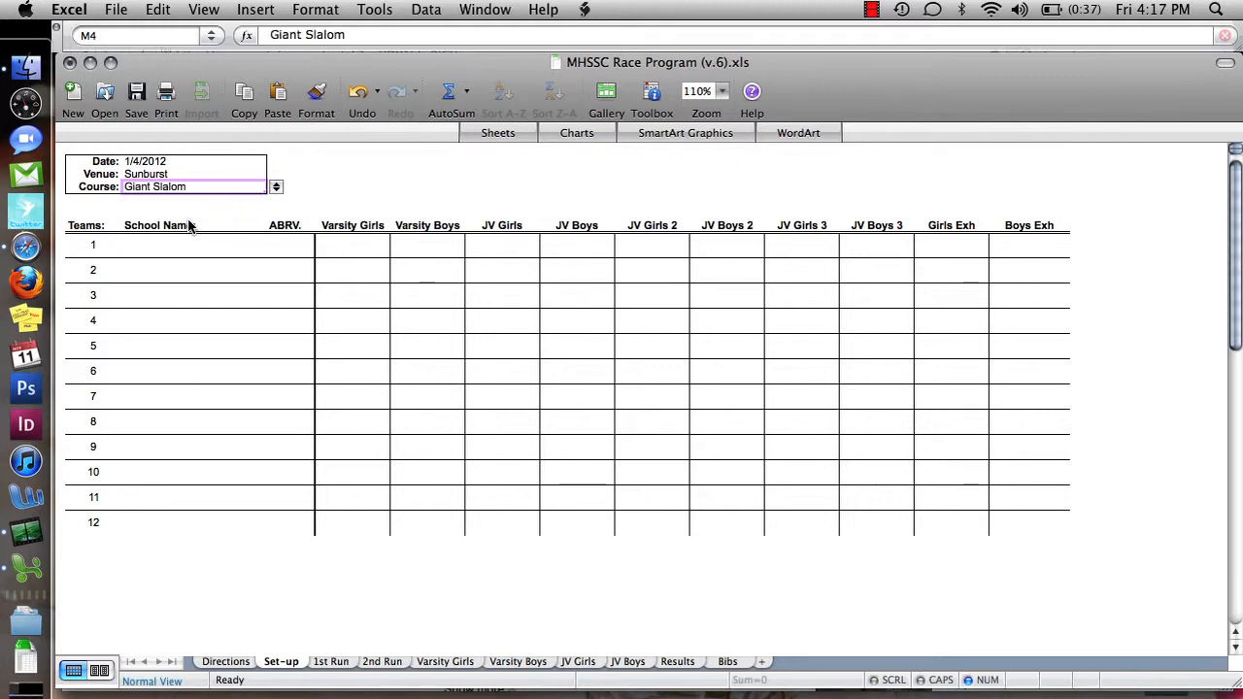
# Choose Arrowhead as the school for team 1 and Oconomowoc for team 2.
pyautogui.click(188, 248)
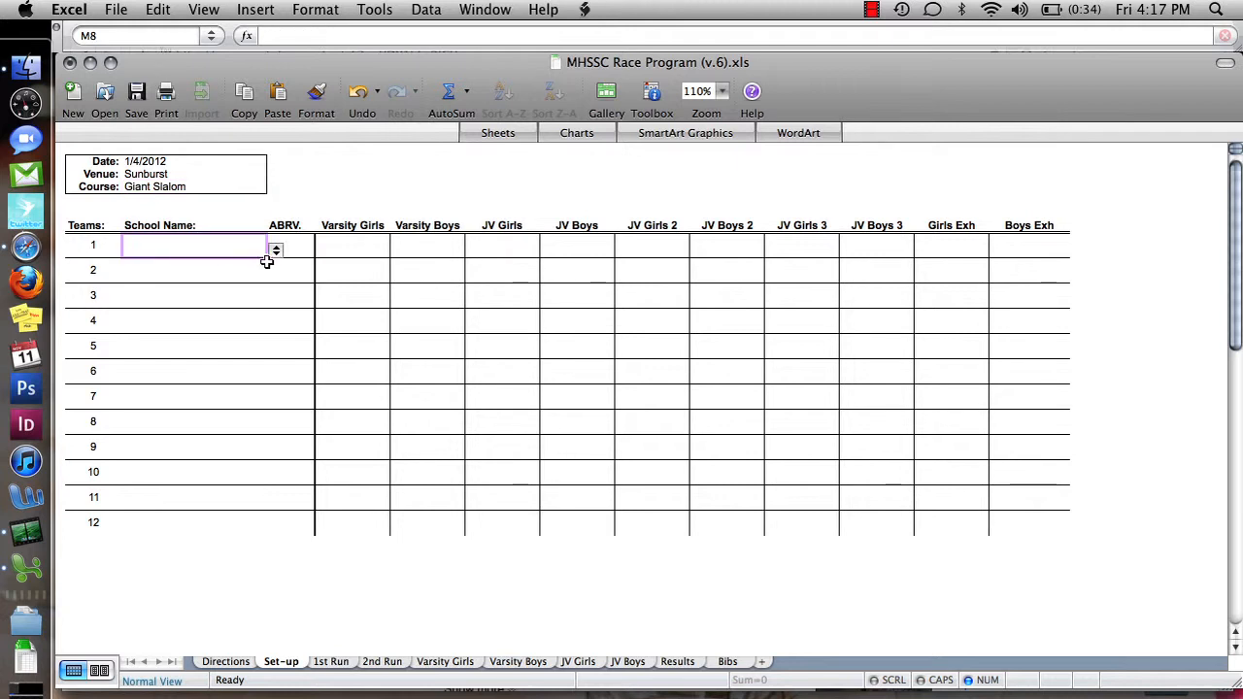
pyautogui.click(277, 251)
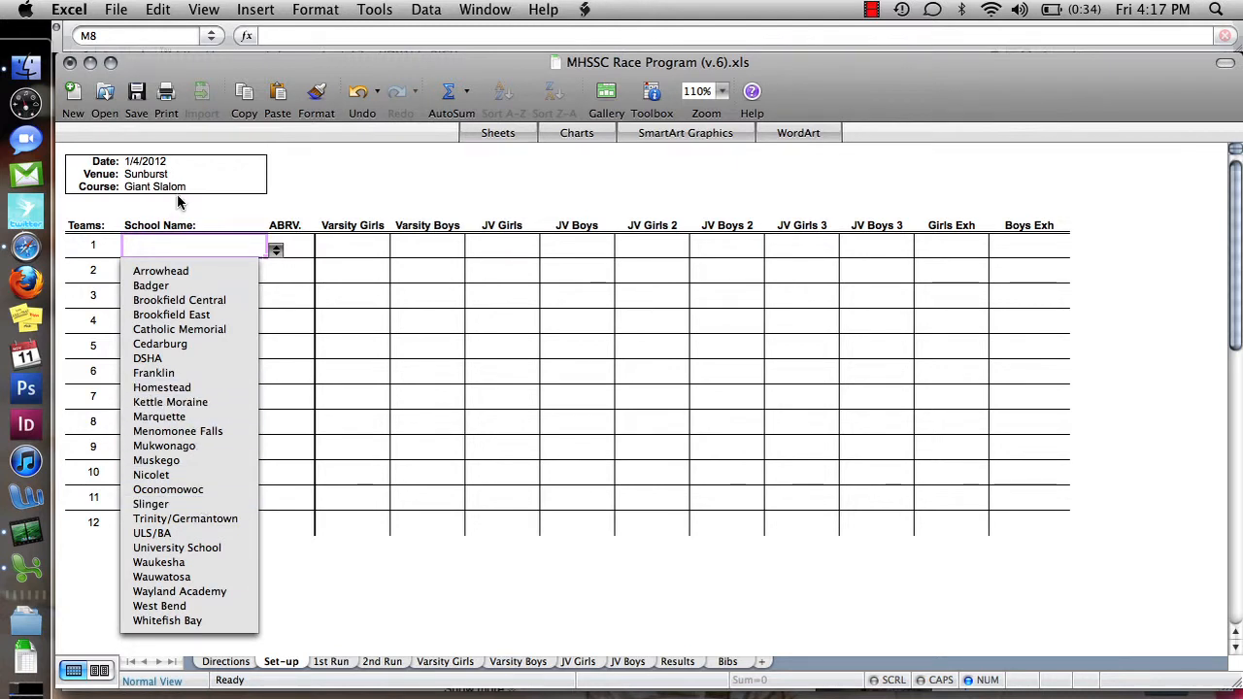
pyautogui.click(179, 271)
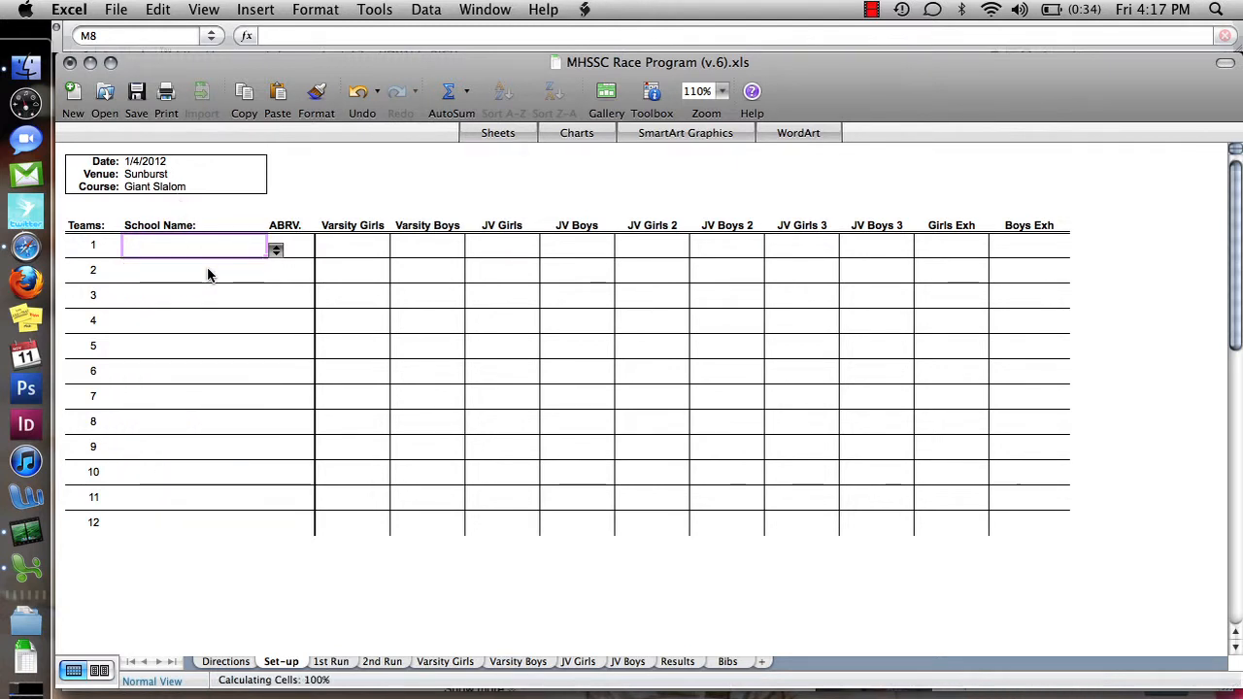
pyautogui.click(210, 270)
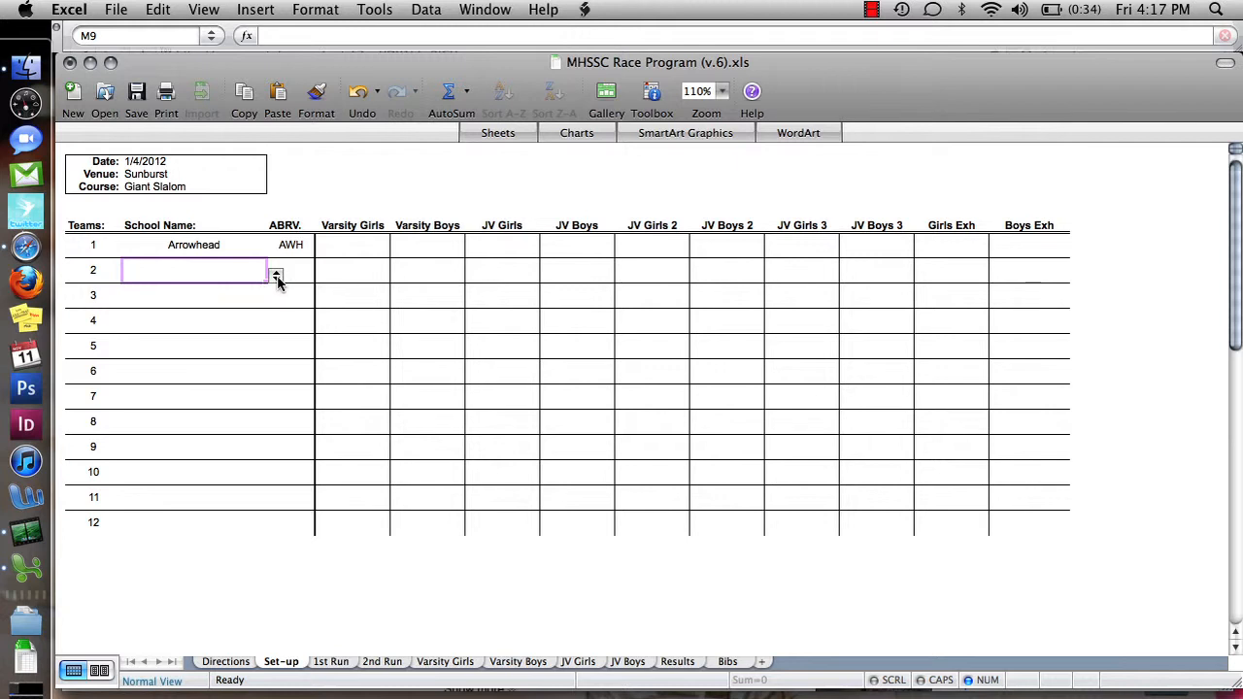
pyautogui.click(277, 277)
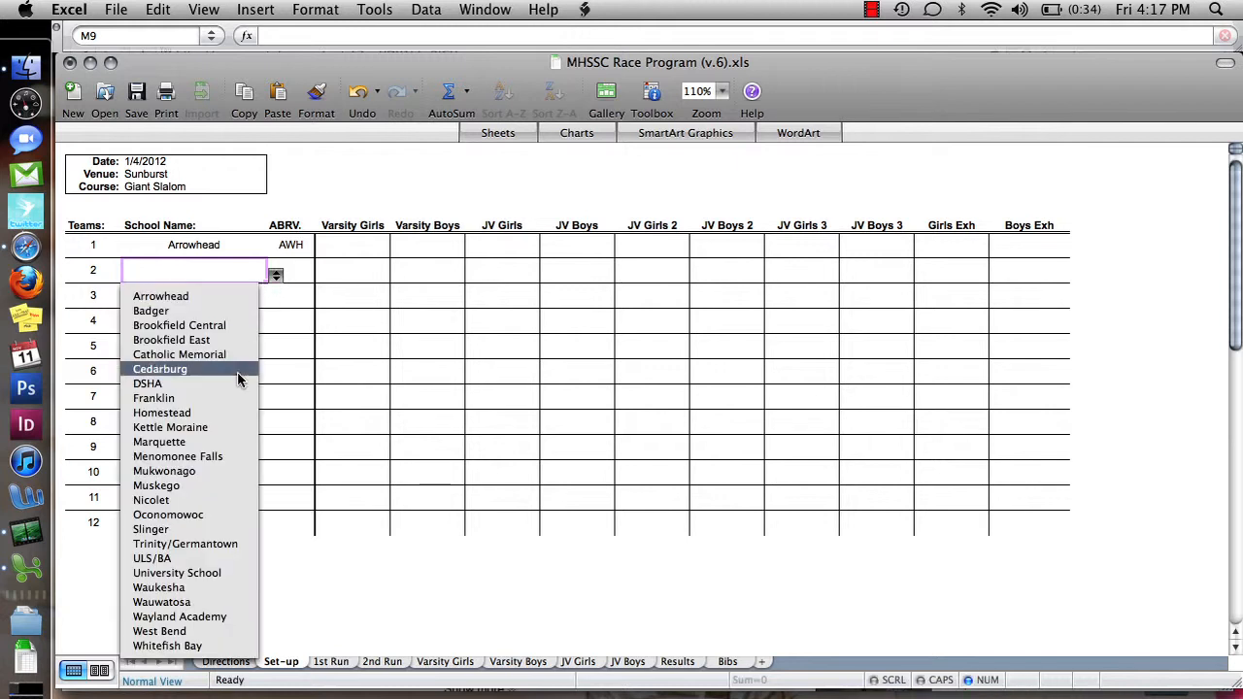
pyautogui.click(212, 515)
# Choose Mukwonago as the school for team 3 and DSHA for team 4.
pyautogui.click(211, 297)
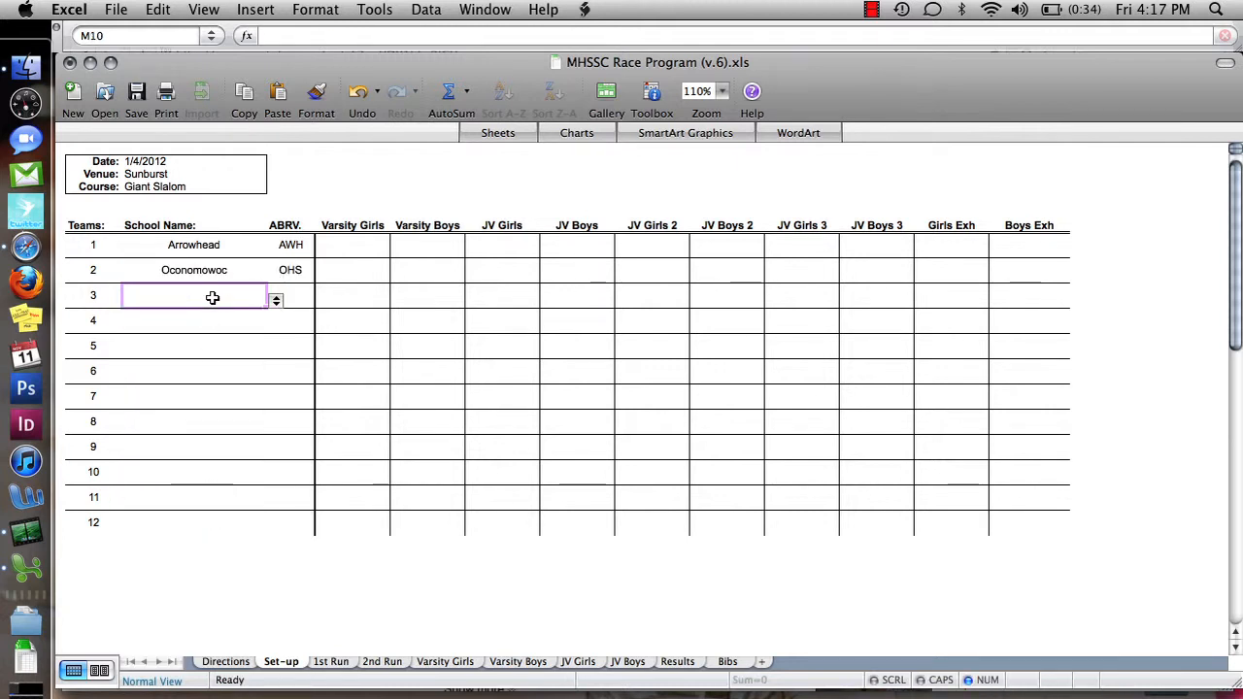
pyautogui.click(277, 301)
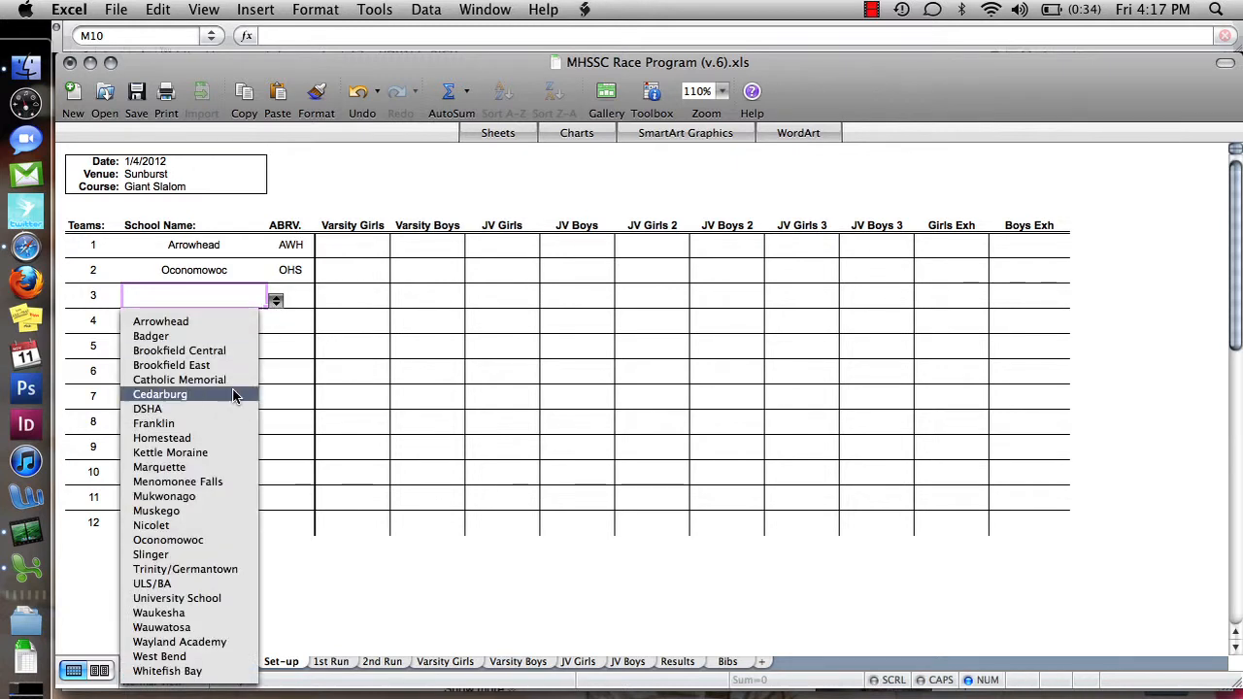
pyautogui.click(197, 500)
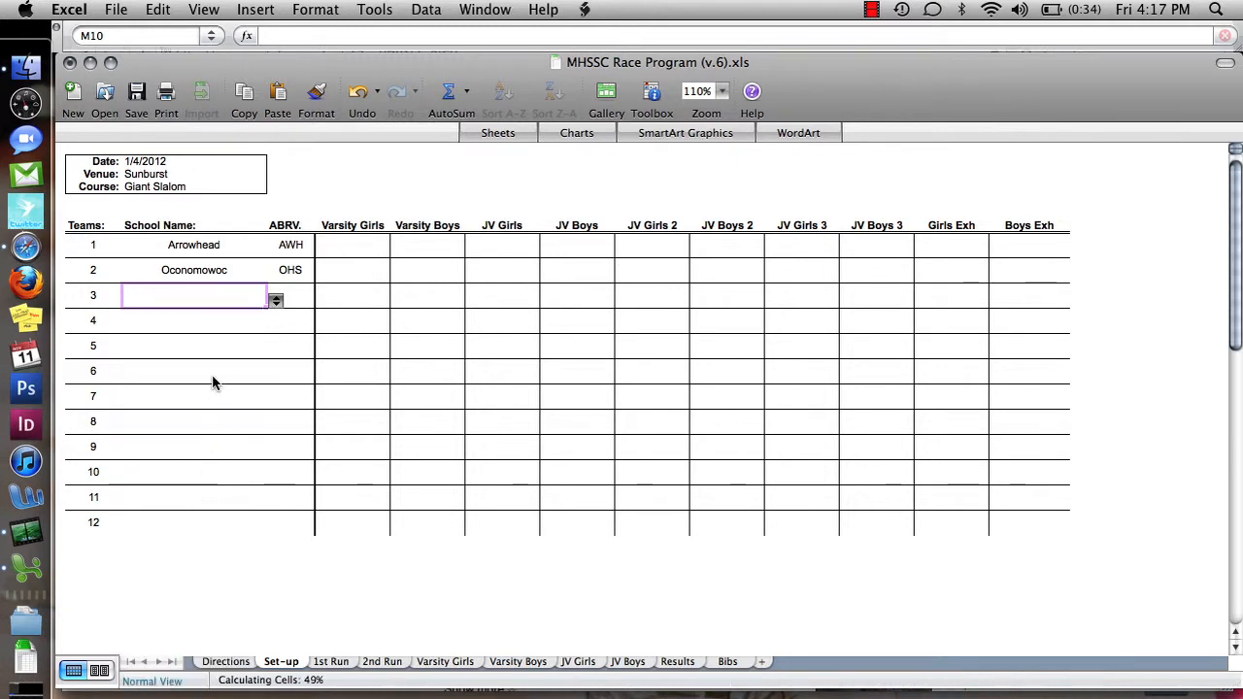
pyautogui.click(231, 321)
pyautogui.click(276, 325)
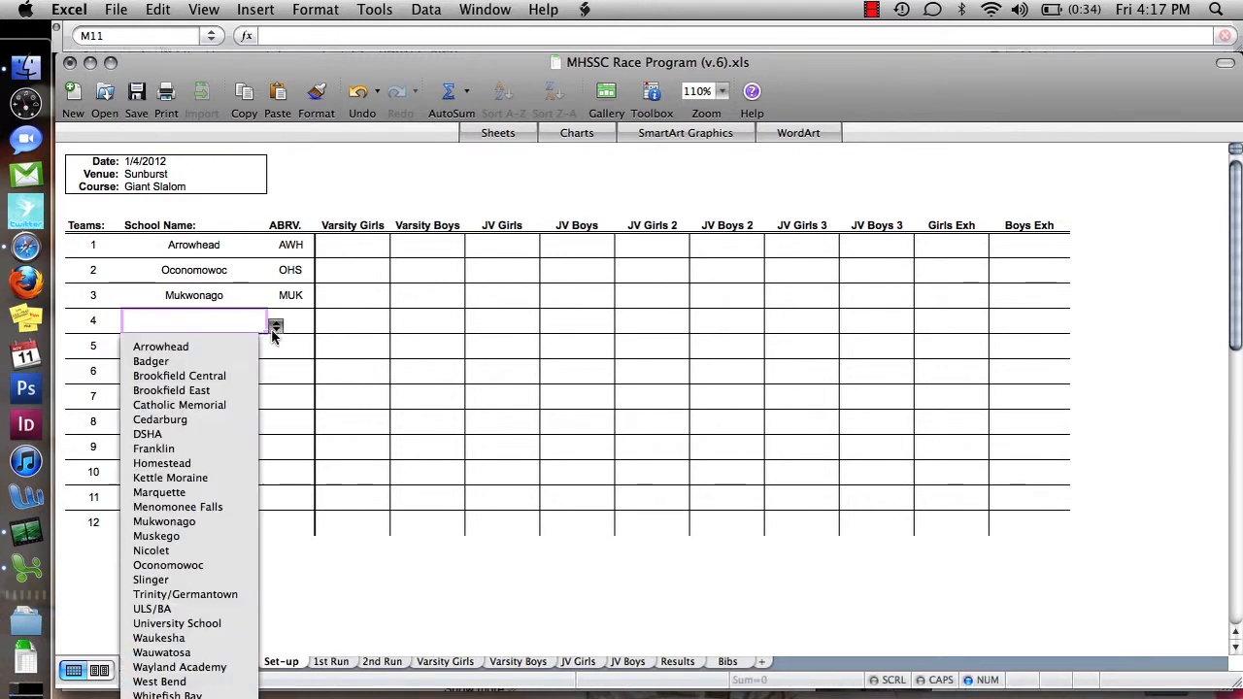
pyautogui.click(227, 438)
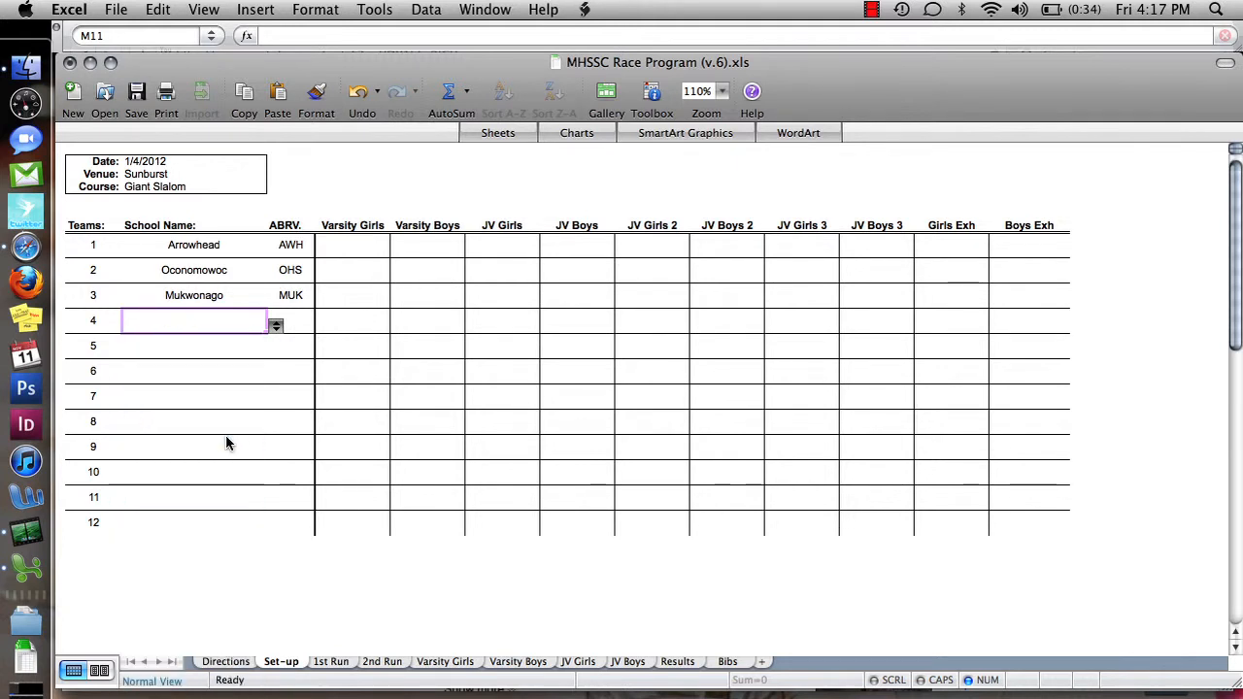
# Choose Marquette as the school for team 5 and West Bend for team 6.
pyautogui.click(233, 346)
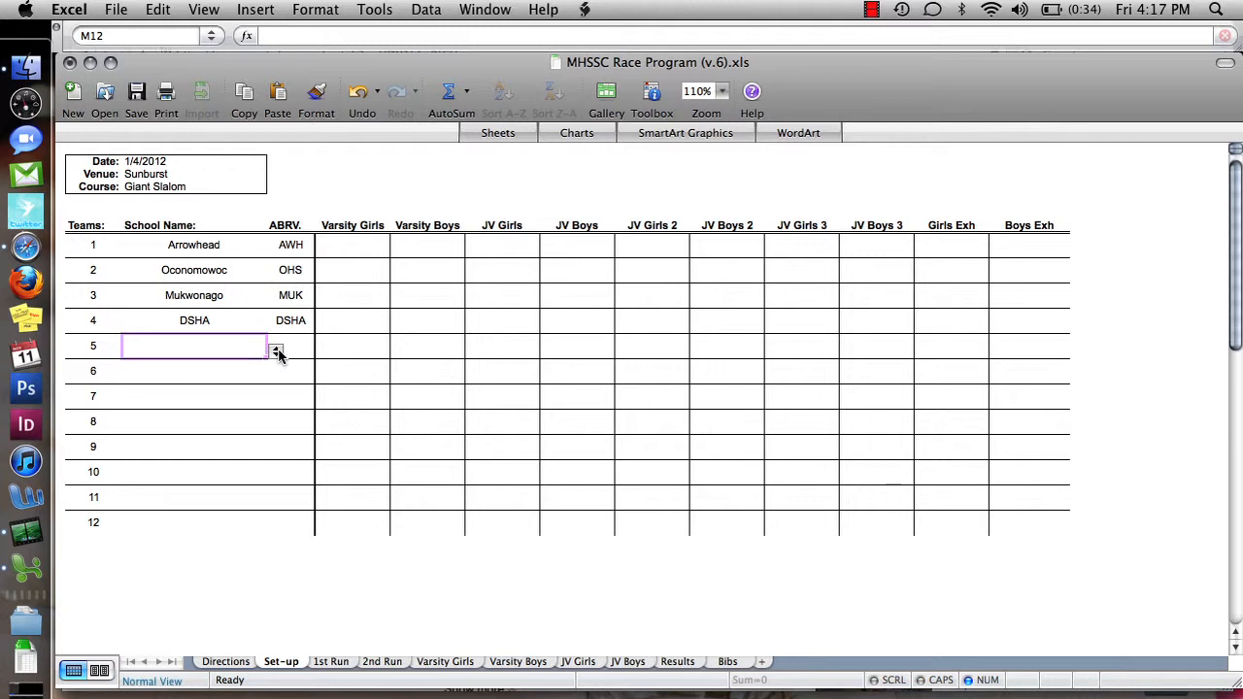
pyautogui.click(277, 352)
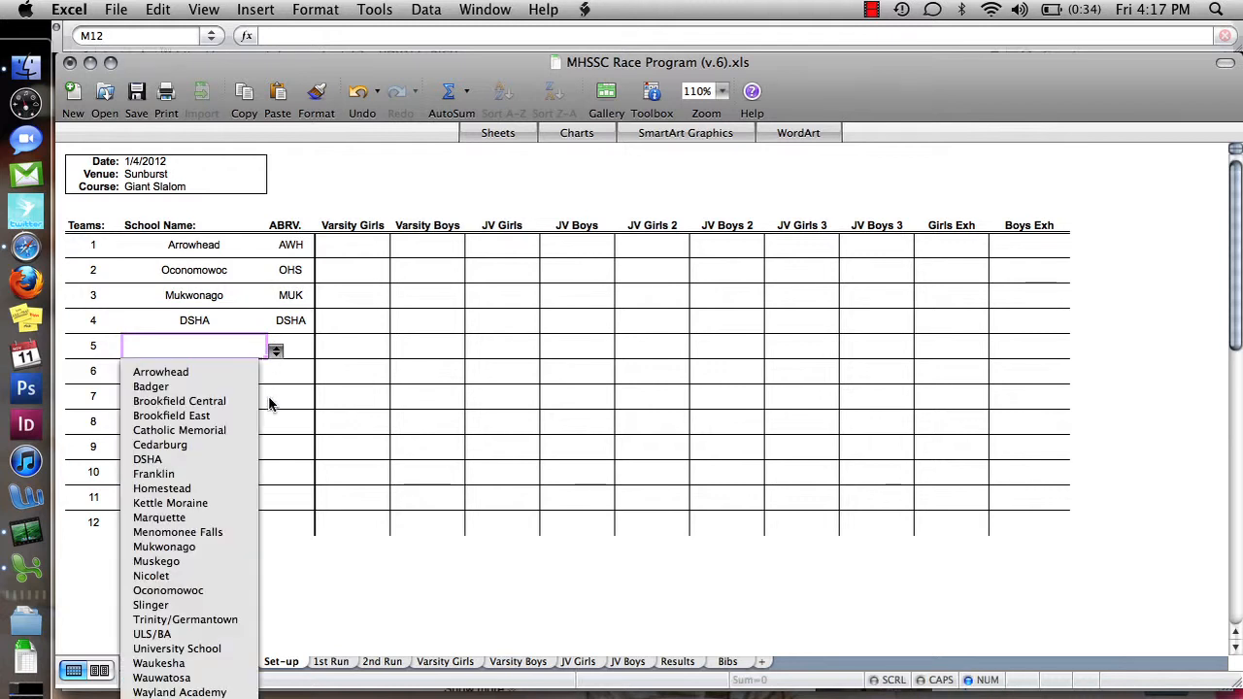
pyautogui.click(223, 518)
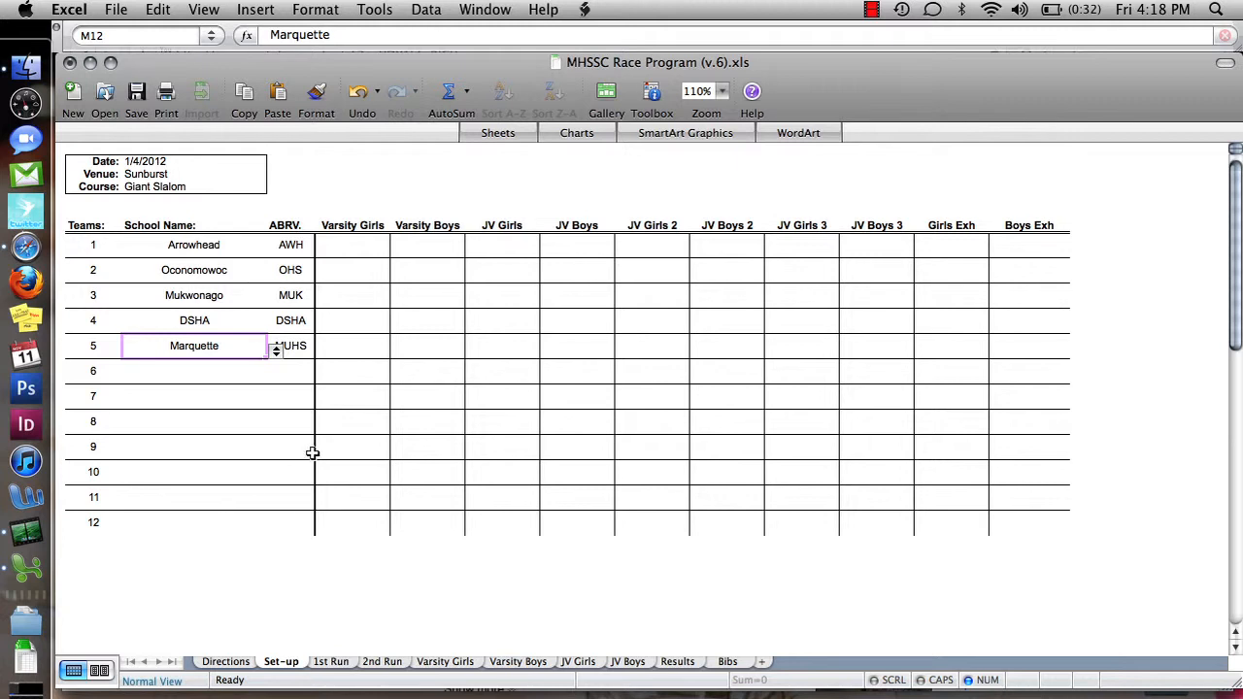
pyautogui.click(214, 375)
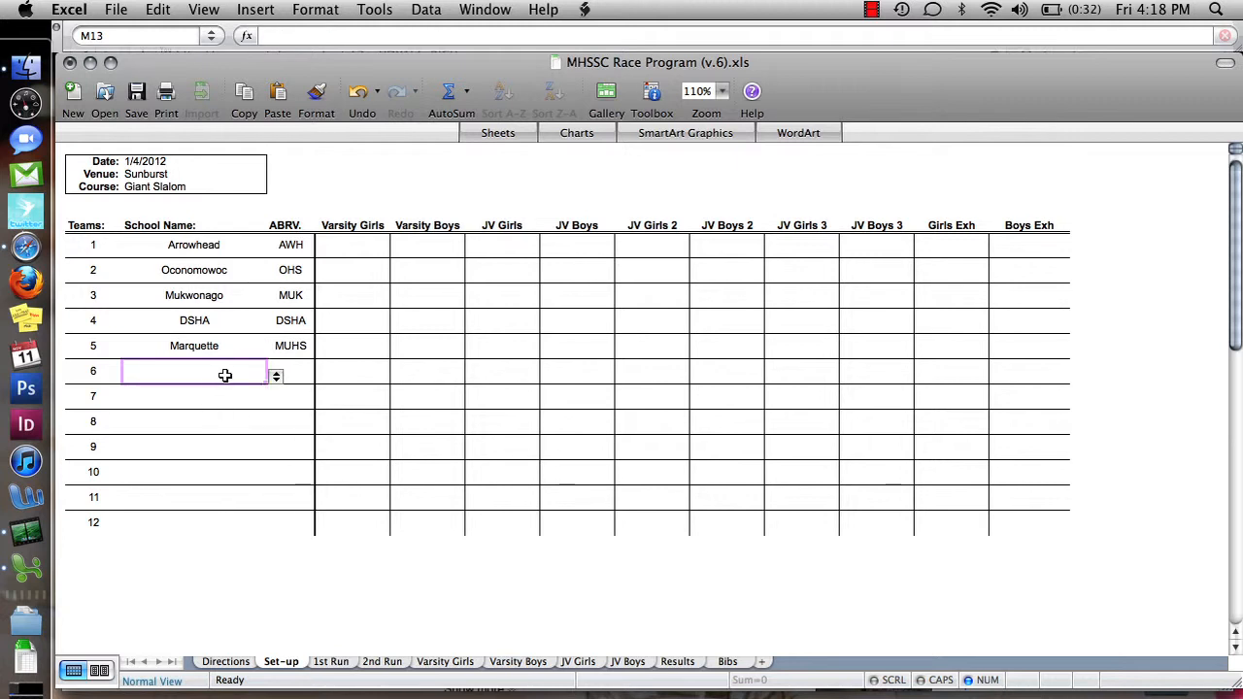
pyautogui.click(275, 377)
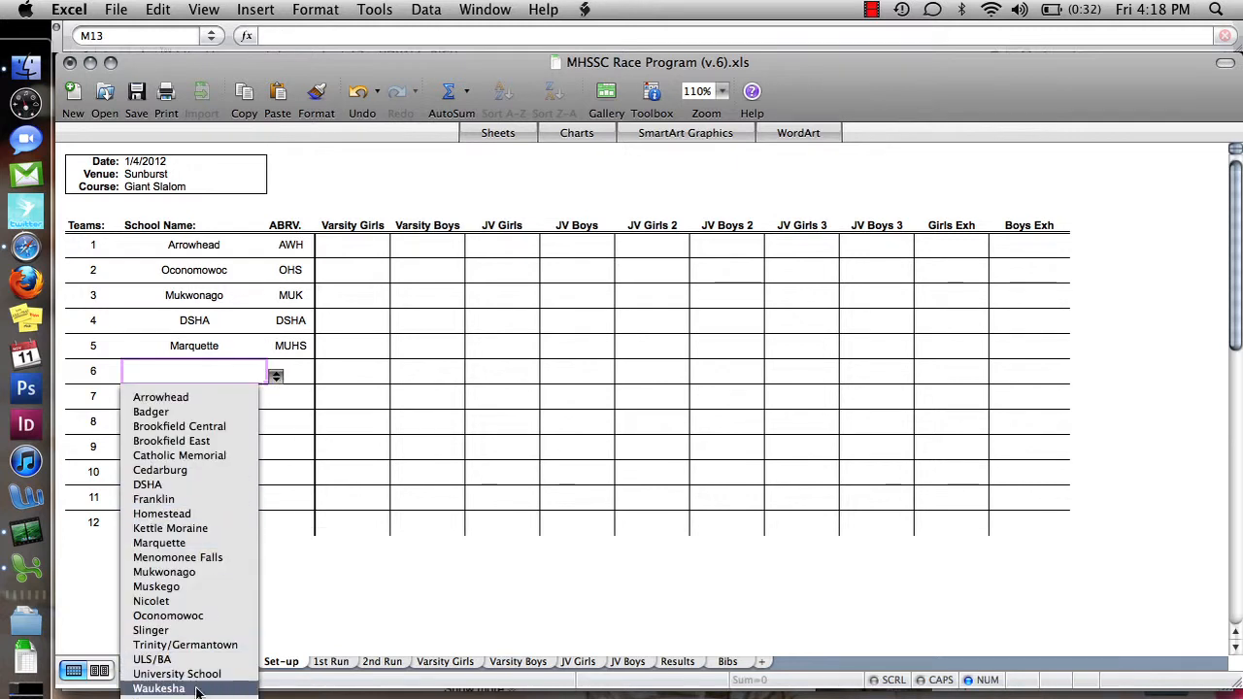
pyautogui.click(161, 697)
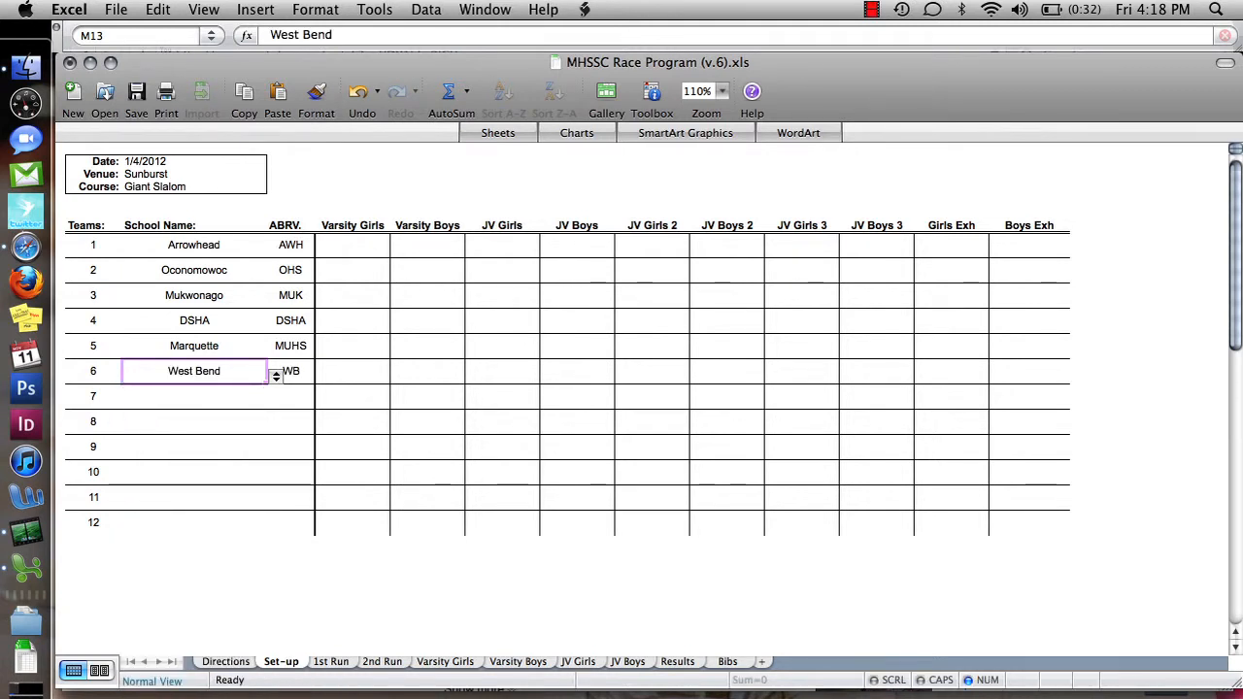
pyautogui.click(360, 253)
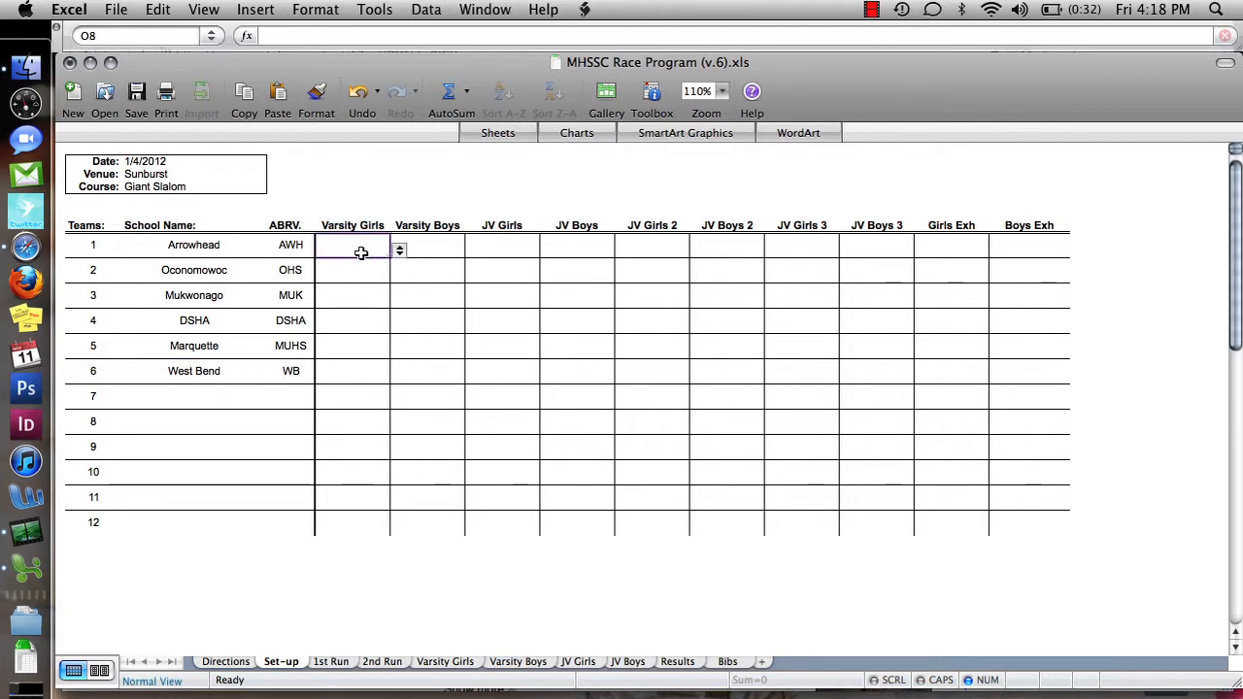
pyautogui.press('Right')
pyautogui.press('Right')
pyautogui.click(354, 241)
pyautogui.press('Right')
pyautogui.press('Right')
pyautogui.press('Right')
pyautogui.press('Down')
# Mark Arrowhead with an X under both Varsity Girls and Varsity Boys.
pyautogui.click(347, 250)
pyautogui.click(399, 249)
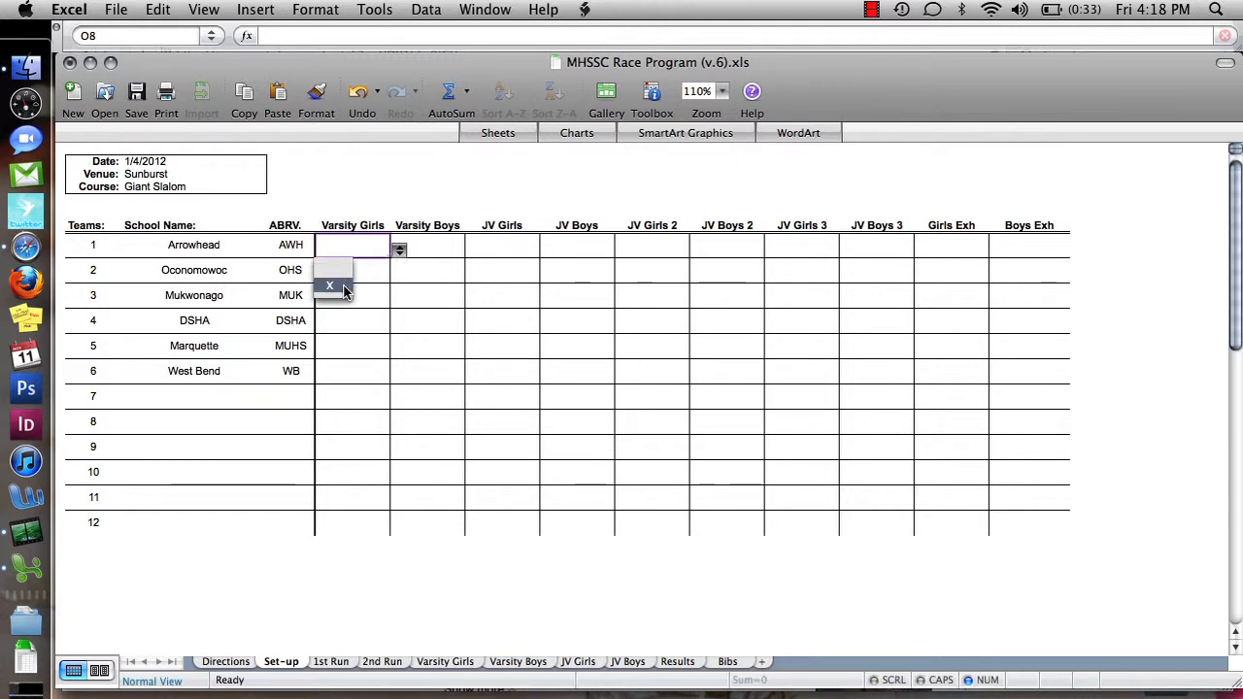
pyautogui.click(344, 287)
pyautogui.click(427, 249)
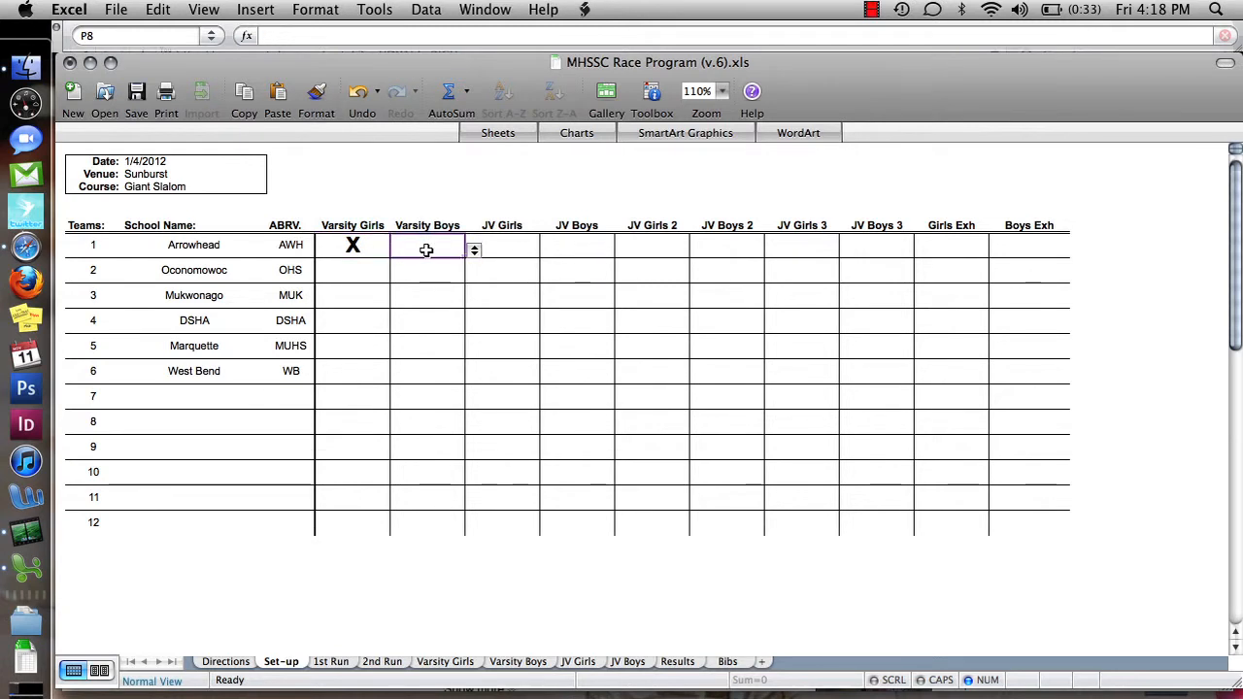
pyautogui.click(475, 251)
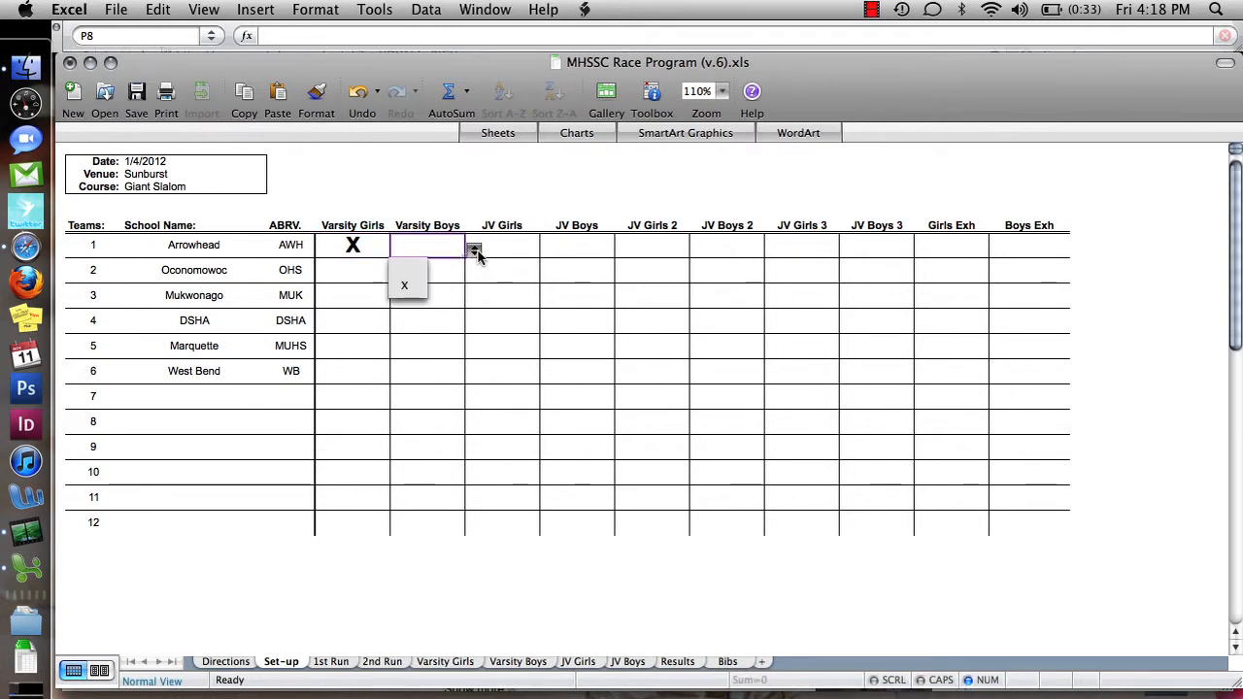
pyautogui.click(408, 290)
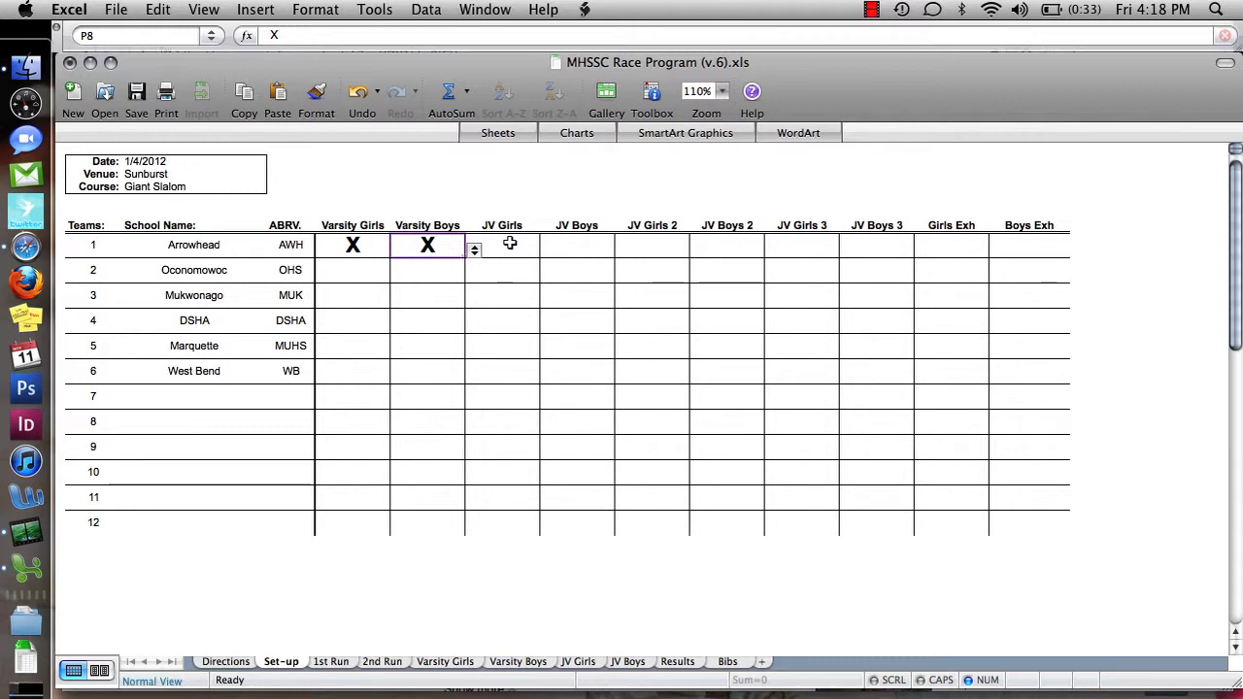
# Set Arrowhead's JV Girls team name to Blue.
pyautogui.click(510, 245)
pyautogui.click(549, 251)
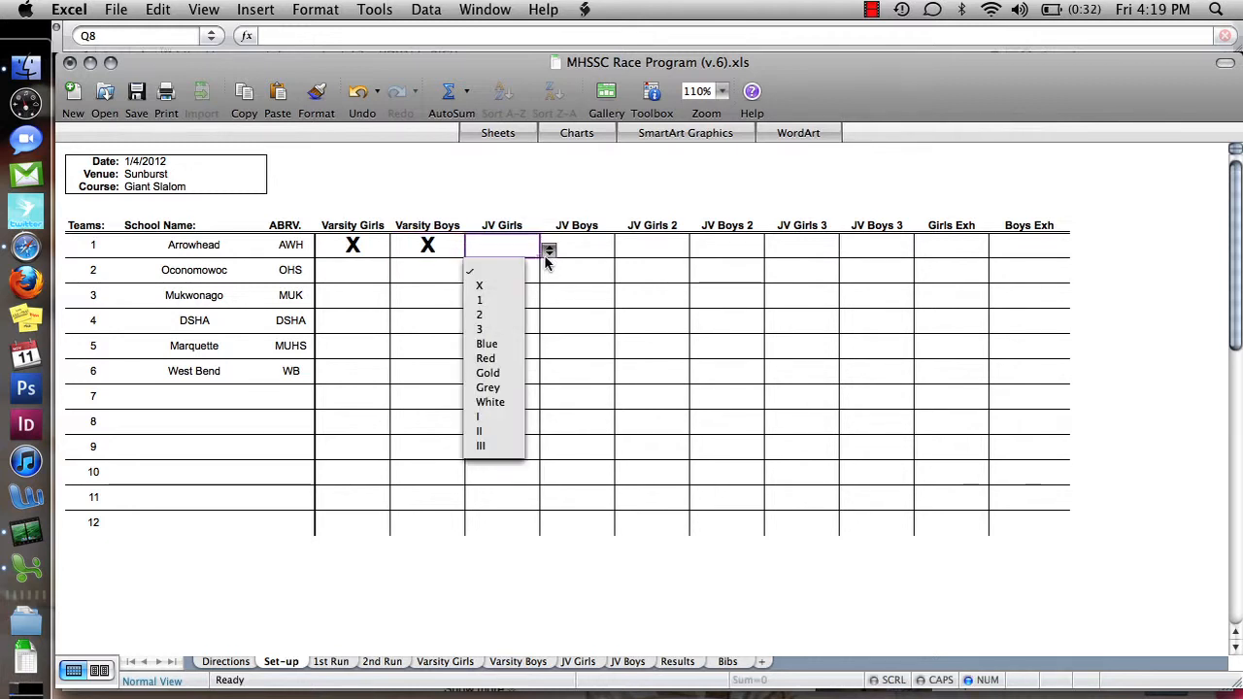
pyautogui.click(515, 344)
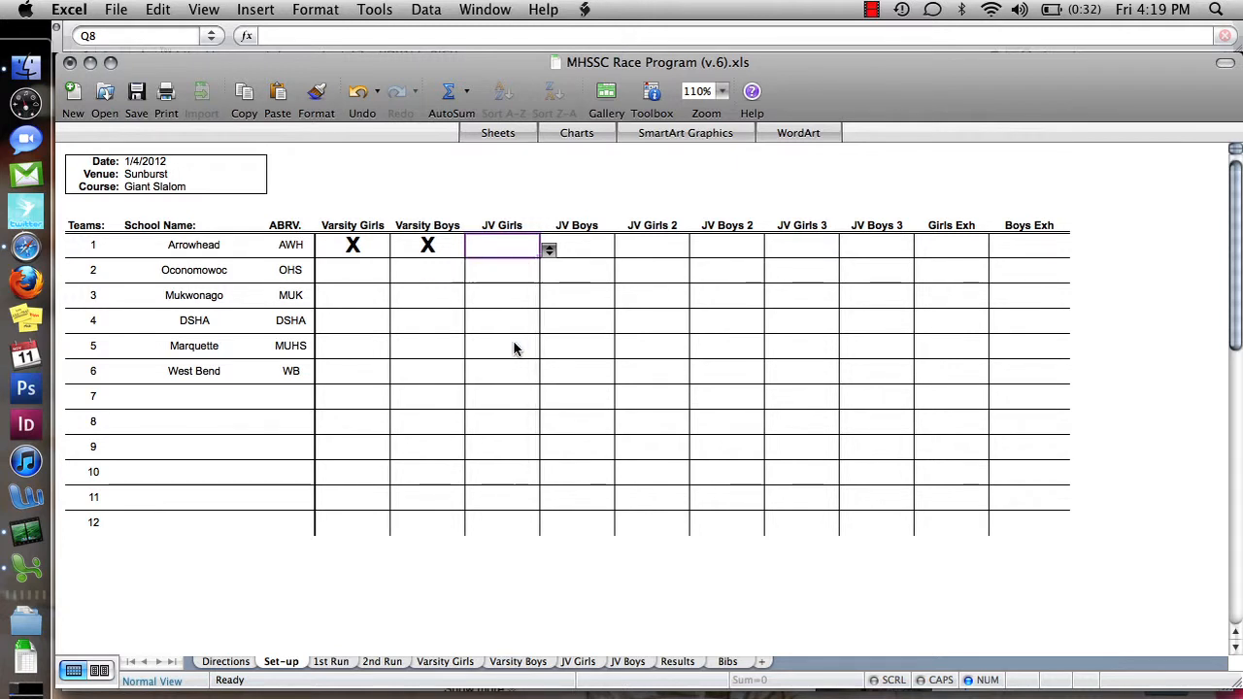
# Set Arrowhead's JV Girls 2 team name to Red.
pyautogui.click(672, 249)
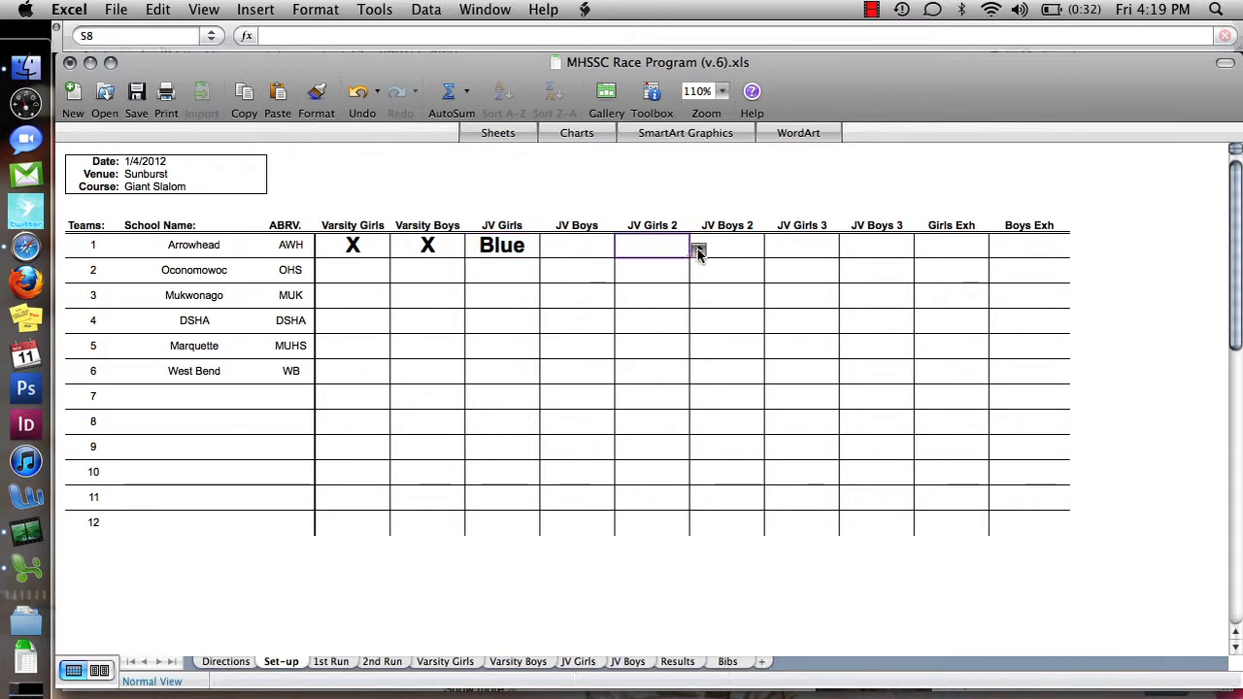
pyautogui.click(698, 250)
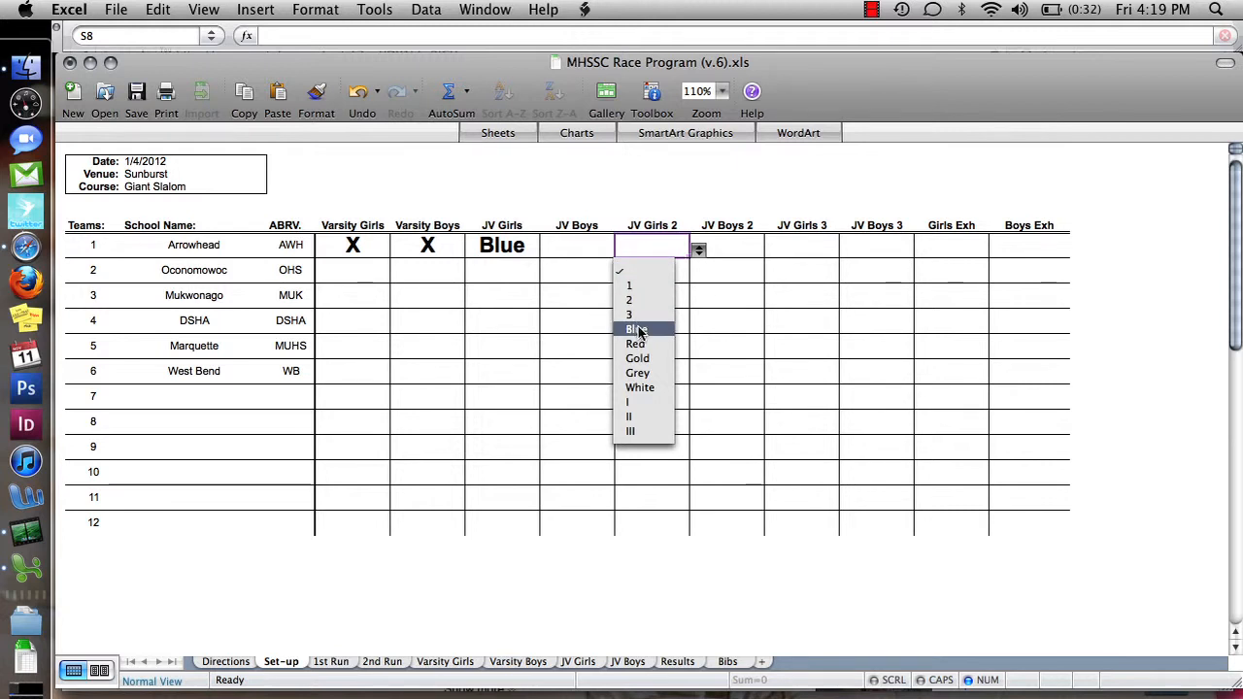
pyautogui.click(638, 334)
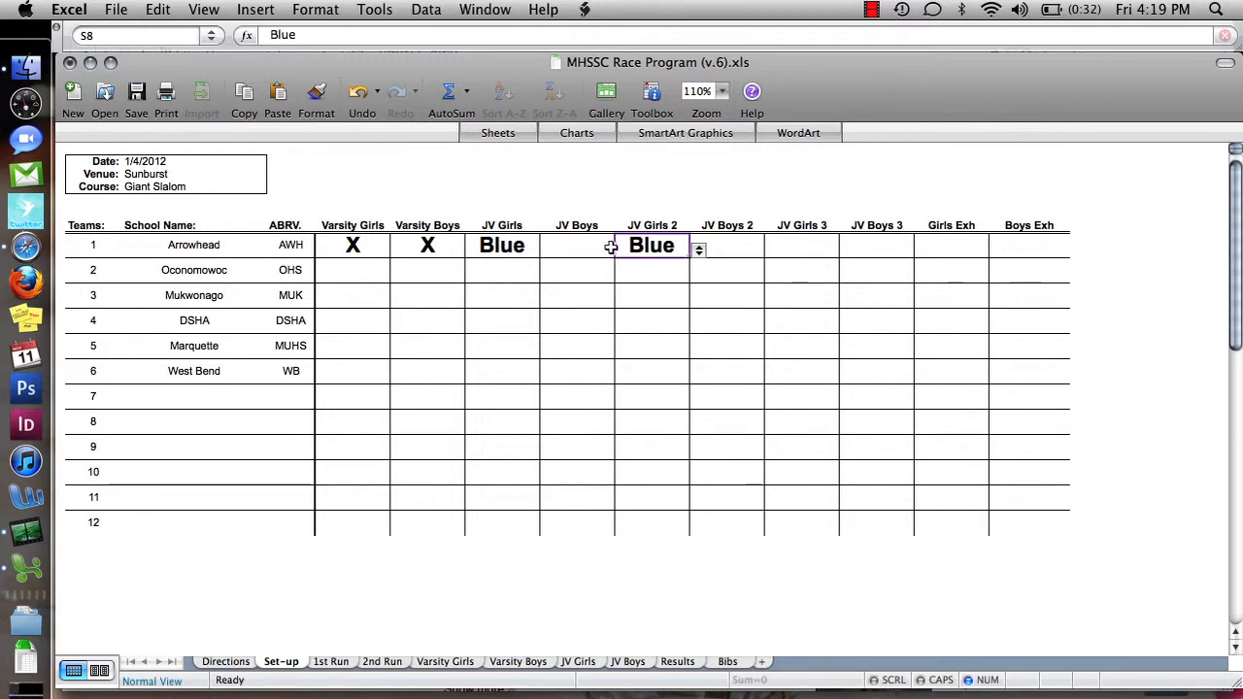
pyautogui.click(699, 250)
pyautogui.click(646, 345)
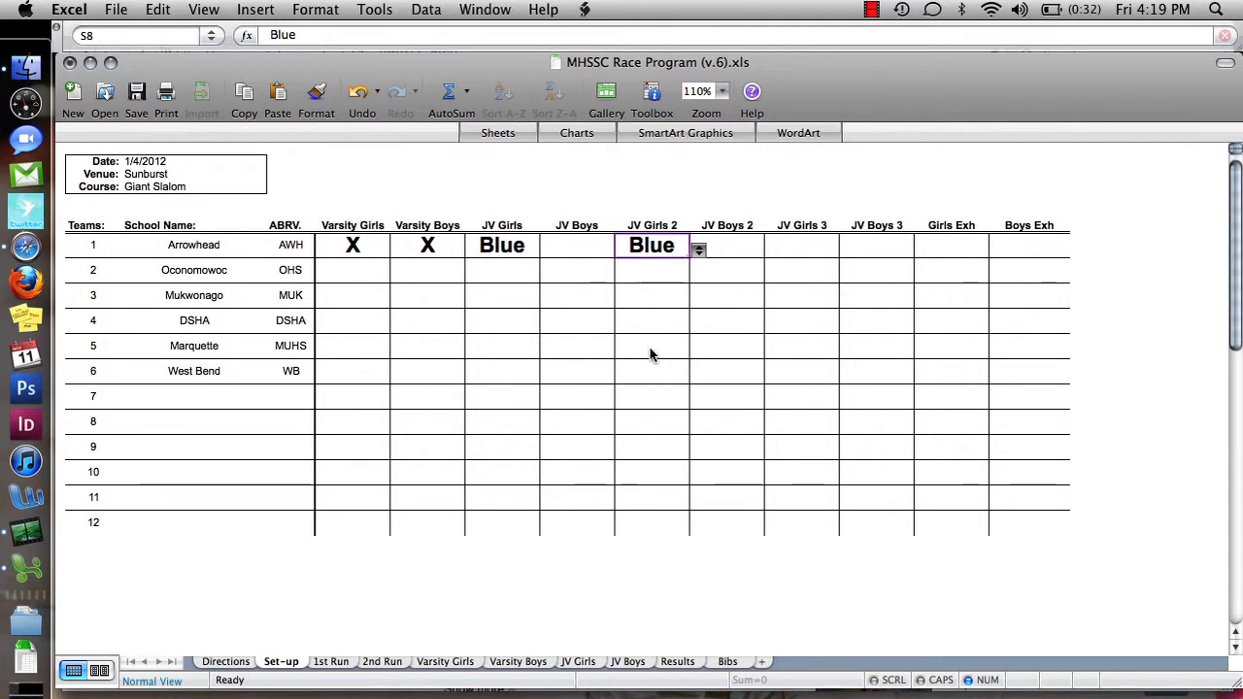
# Set Arrowhead's JV Boys team name to Blue and its JV Boys 2 team name to Red.
pyautogui.click(578, 244)
pyautogui.click(623, 250)
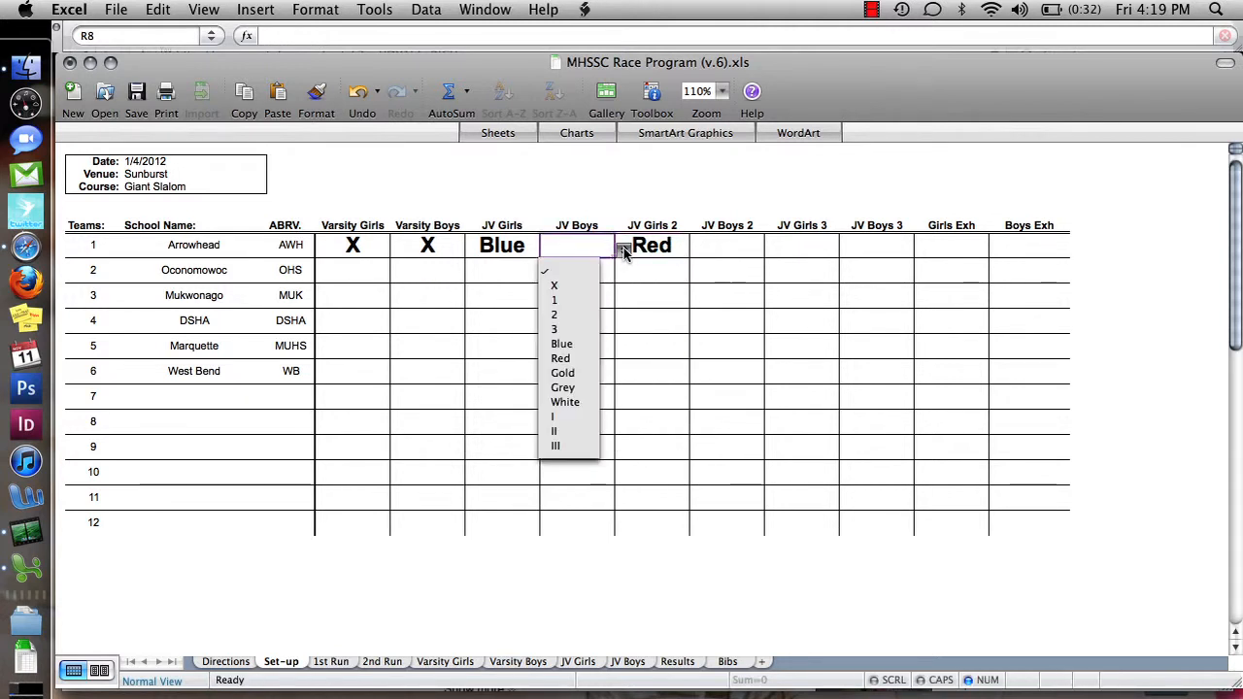
pyautogui.click(591, 344)
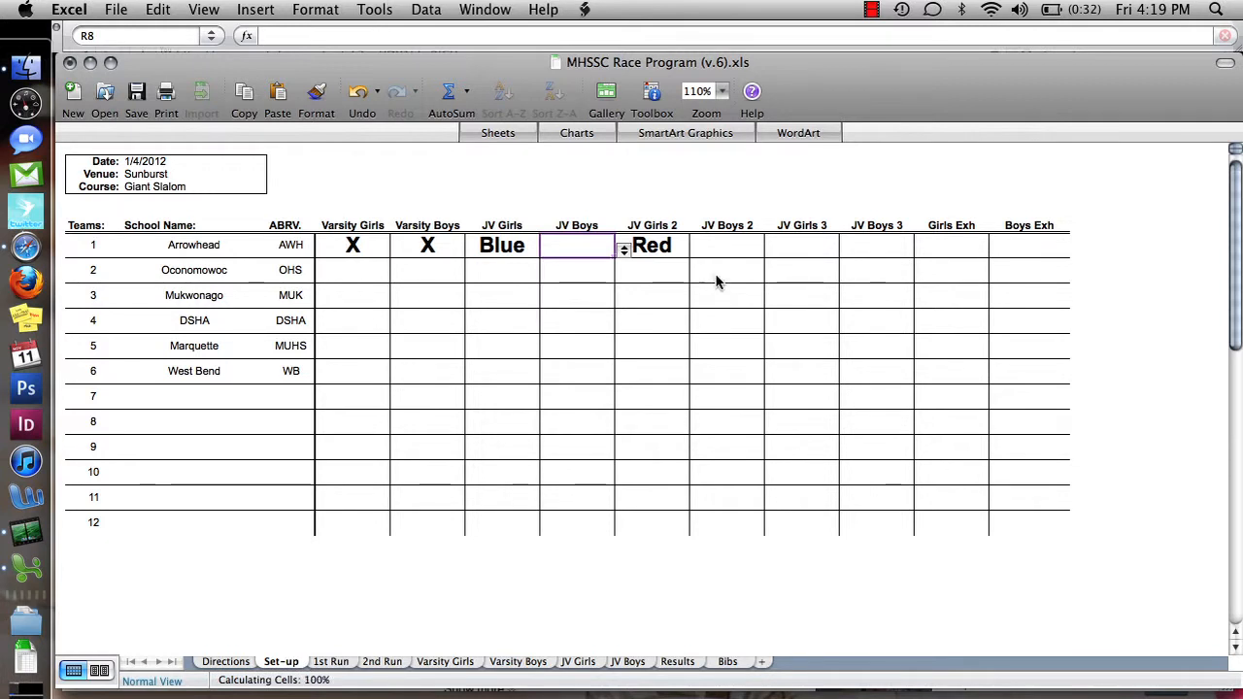
pyautogui.click(736, 244)
pyautogui.click(772, 250)
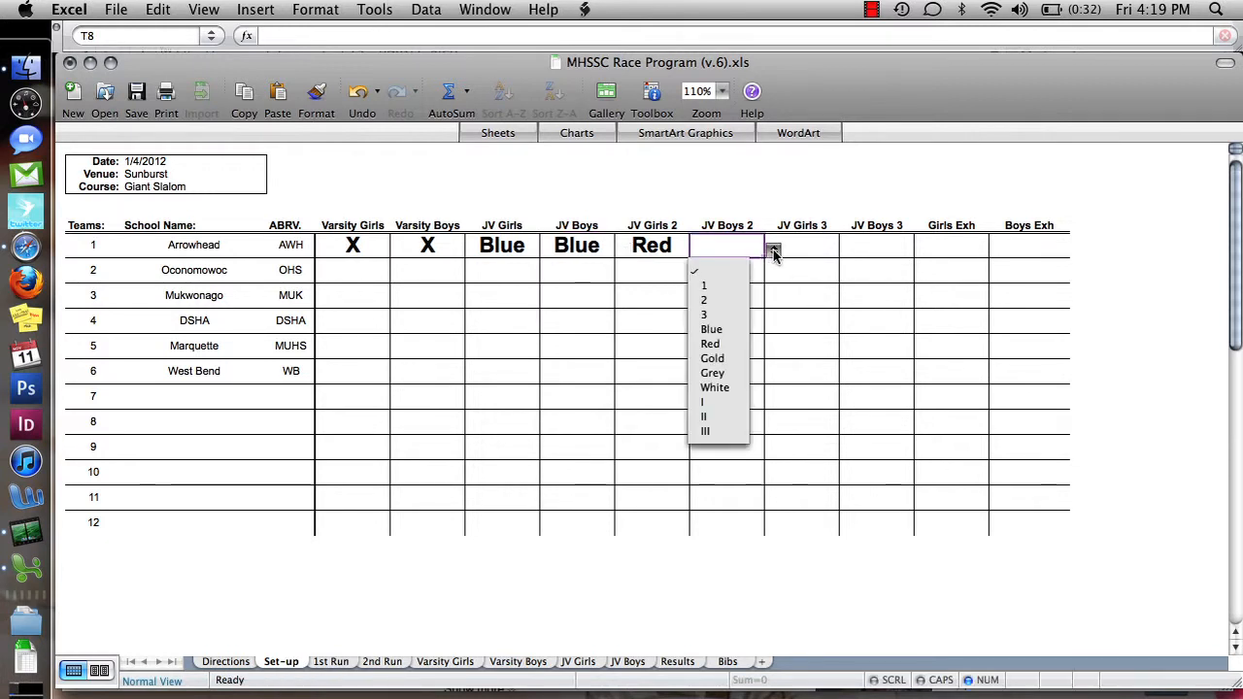
pyautogui.click(731, 344)
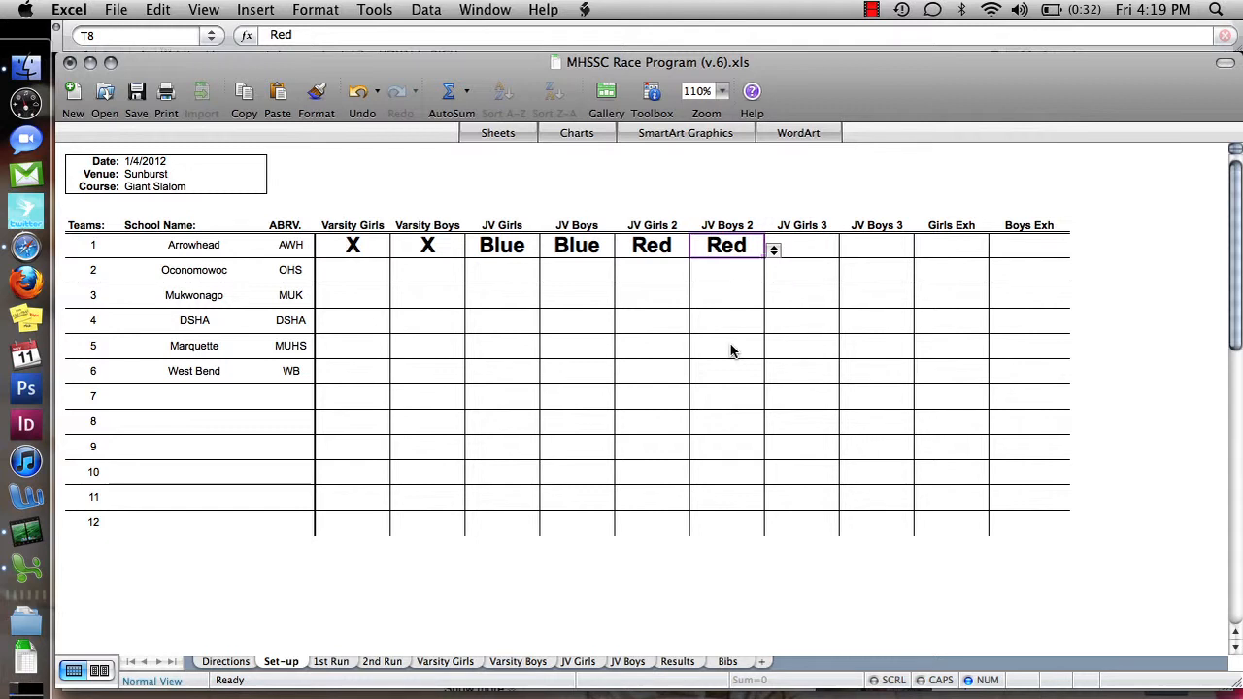
# Mark Oconomowoc with an X under both Varsity Girls and Varsity Boys.
pyautogui.press('Down')
pyautogui.press('Left')
pyautogui.press('Left')
pyautogui.press('Left')
pyautogui.press('Left')
pyautogui.press('Left')
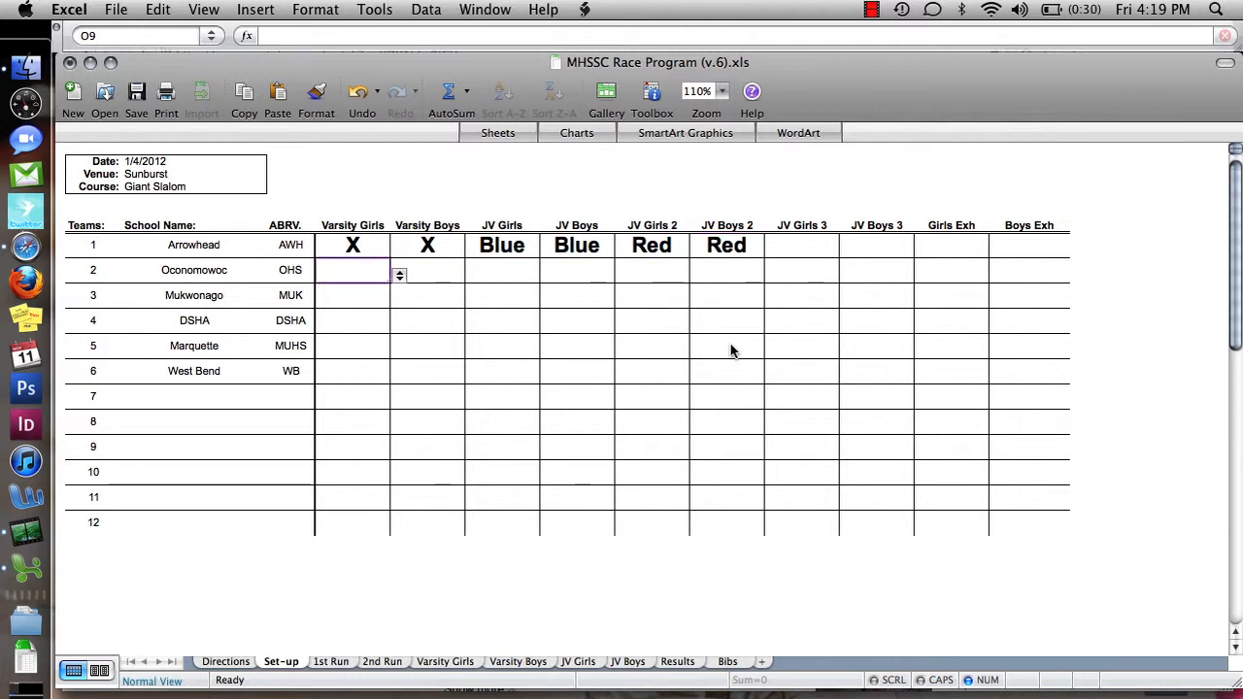
pyautogui.click(399, 276)
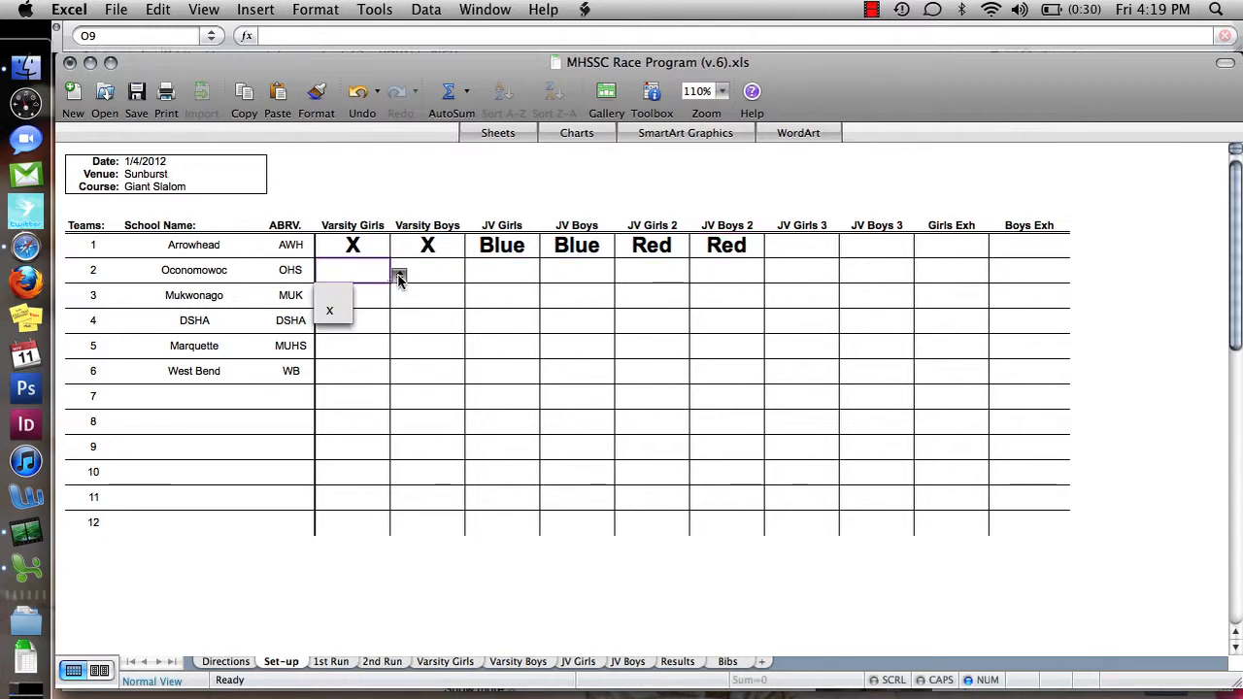
pyautogui.click(333, 312)
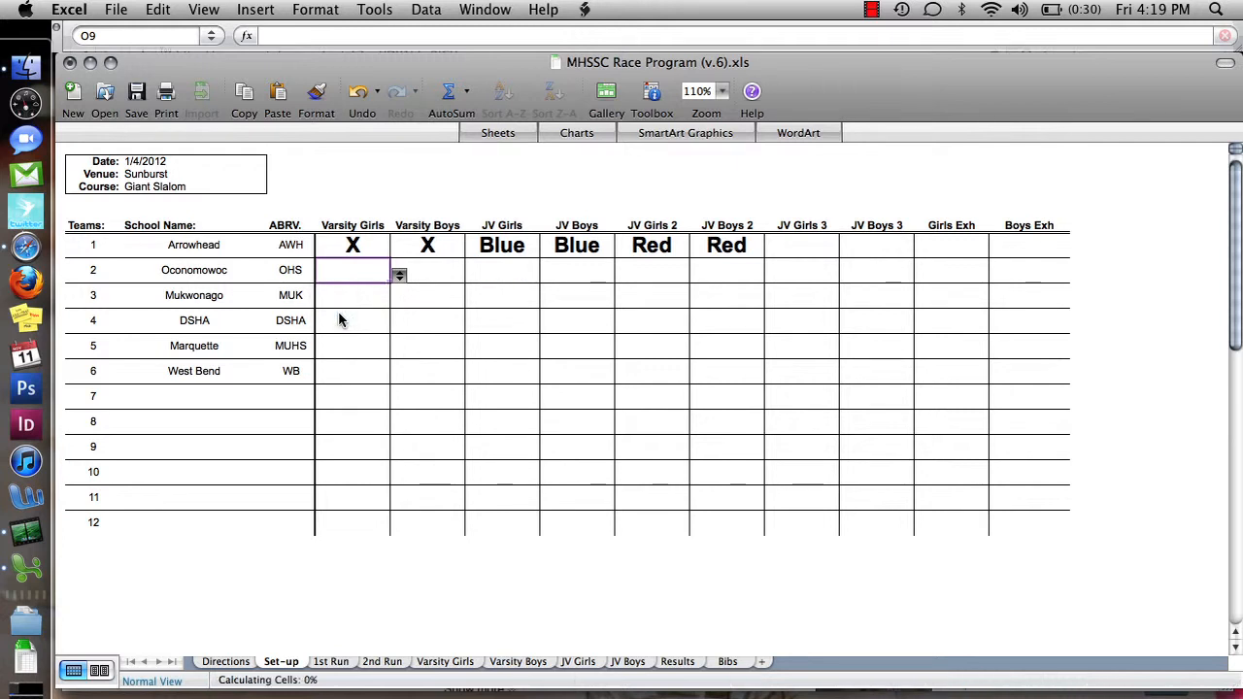
pyautogui.click(436, 276)
pyautogui.click(473, 278)
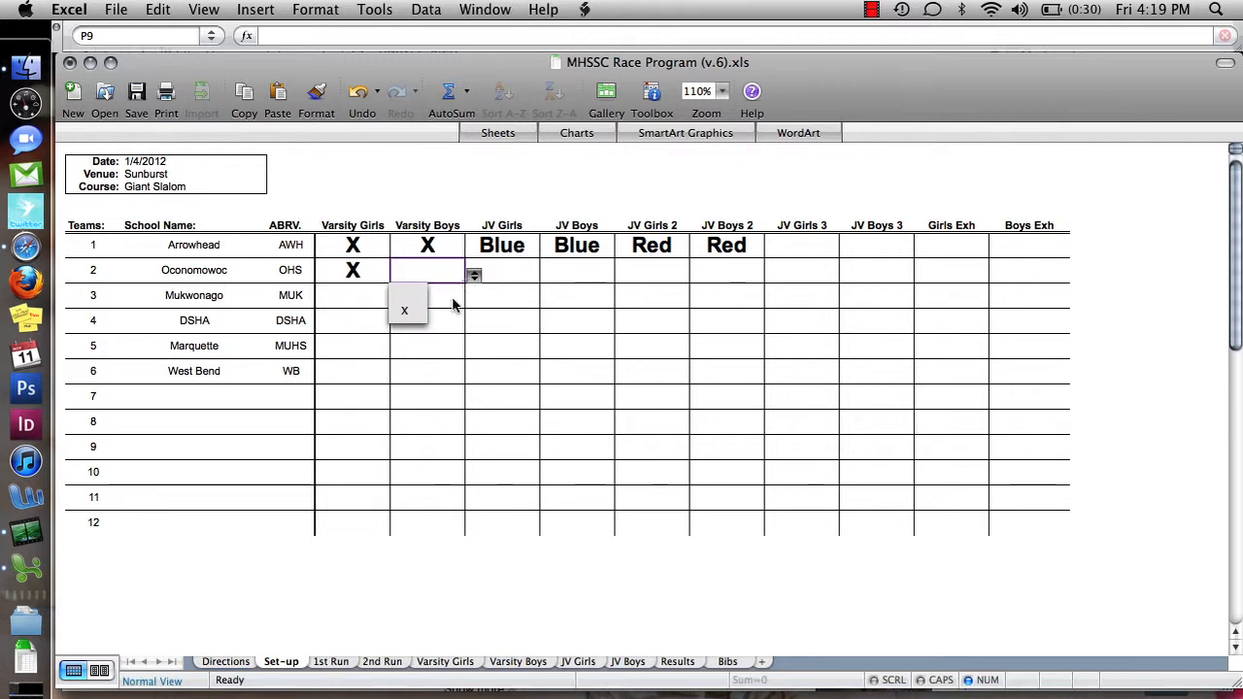
pyautogui.click(419, 311)
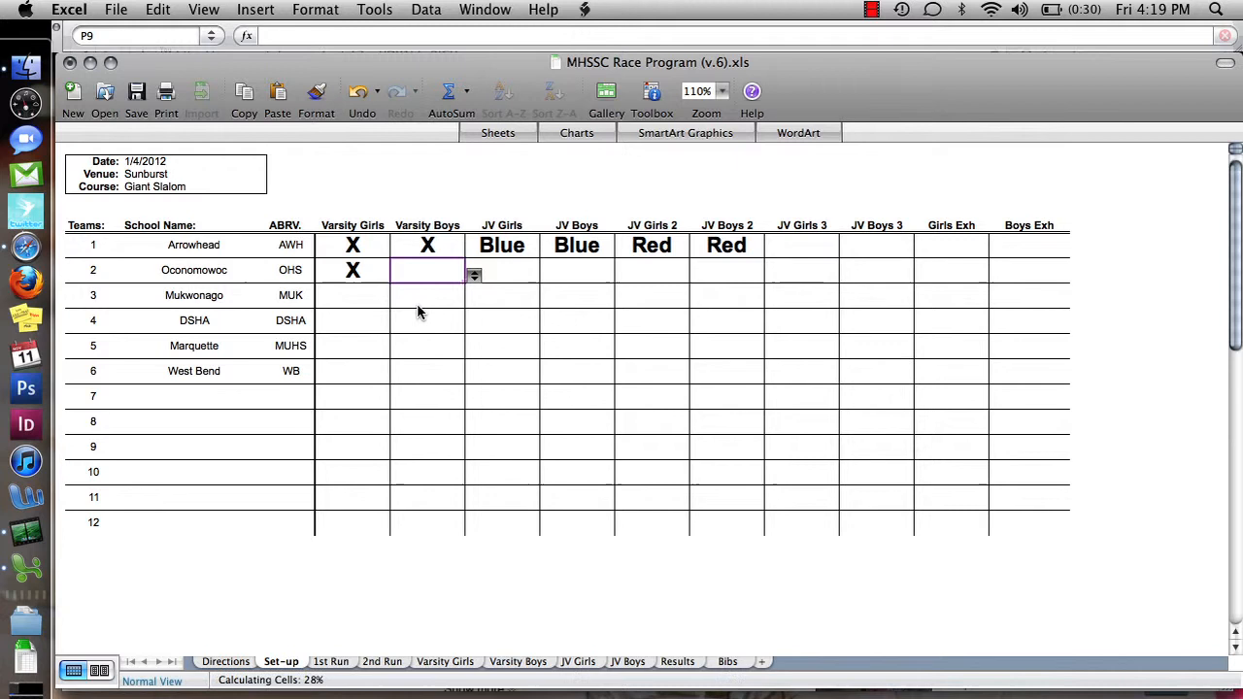
# Mark Oconomowoc's JV Girls team with an X and name its JV Boys team Gold.
pyautogui.click(520, 272)
pyautogui.click(549, 278)
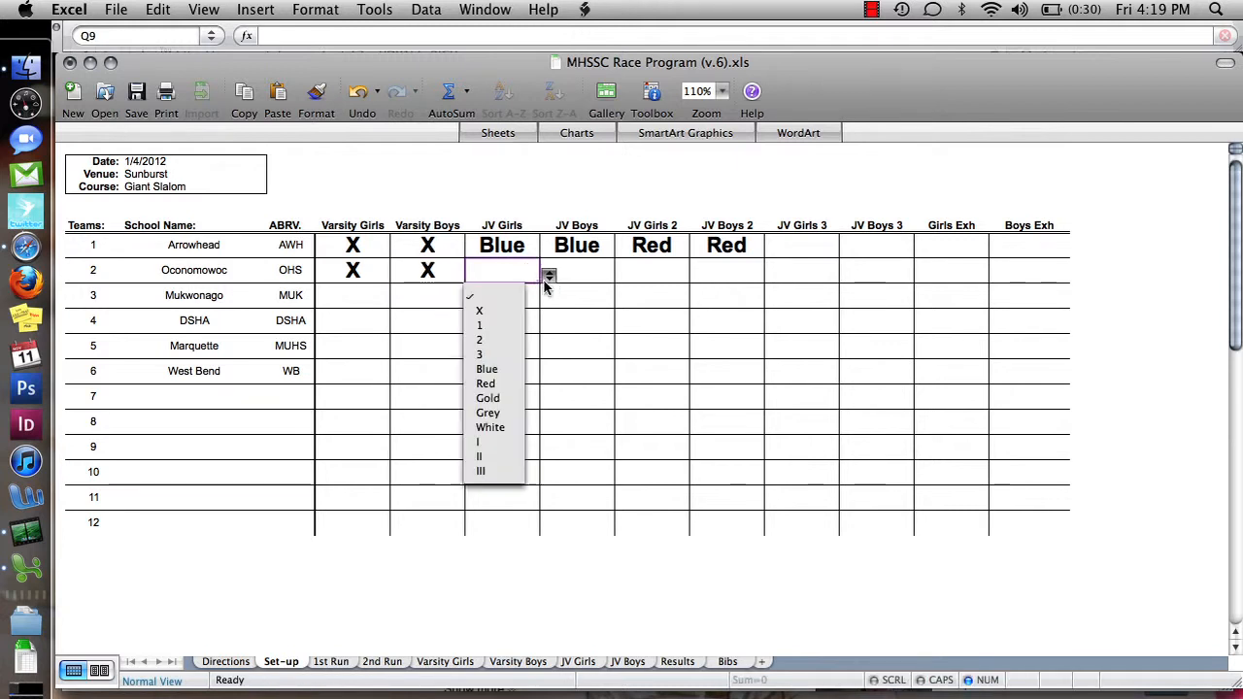
pyautogui.click(500, 312)
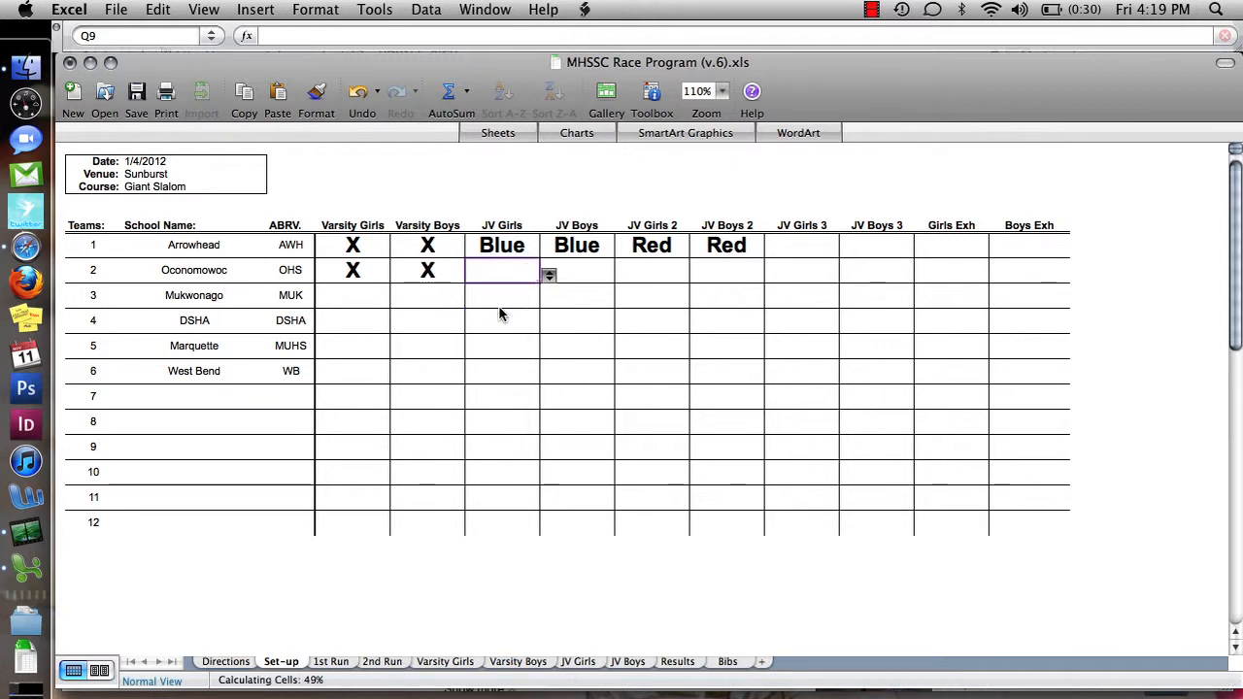
pyautogui.click(602, 270)
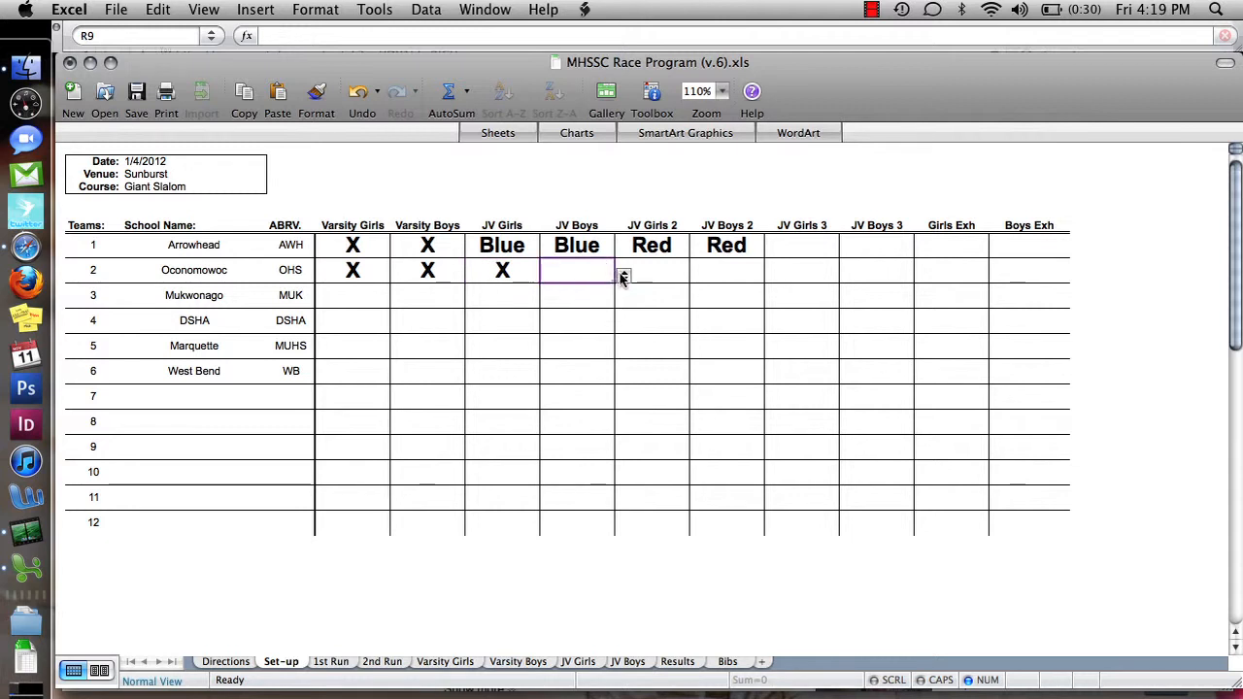
pyautogui.click(623, 276)
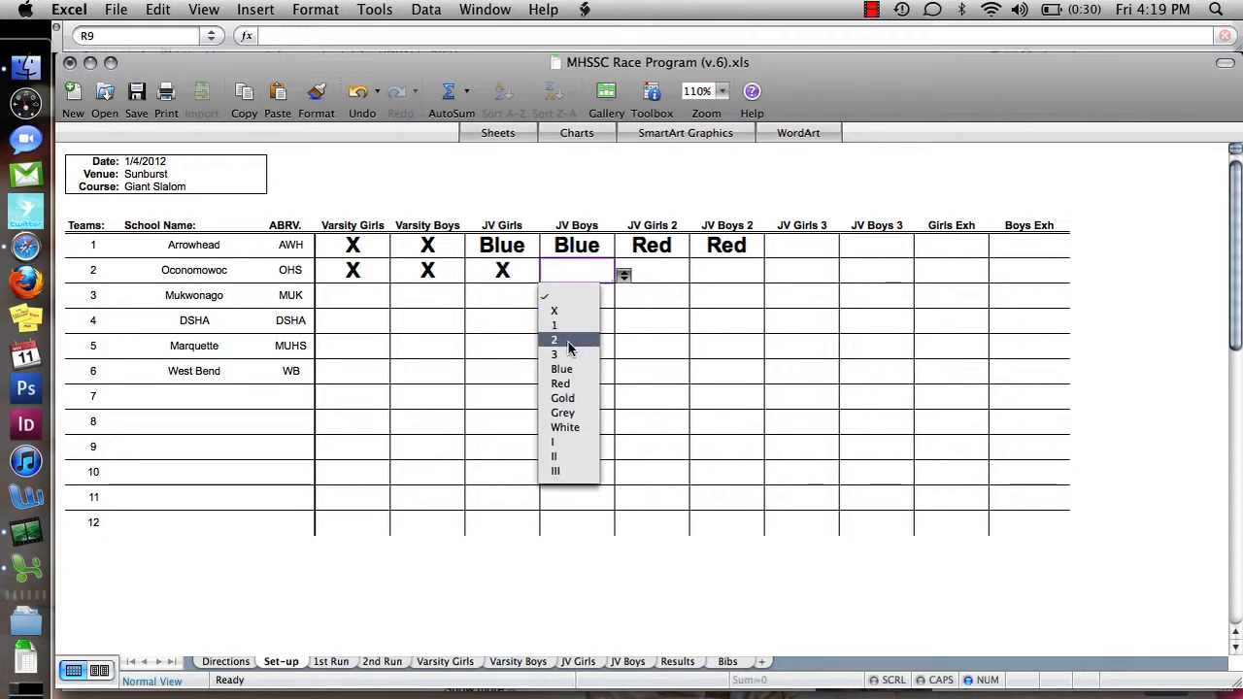
pyautogui.click(568, 404)
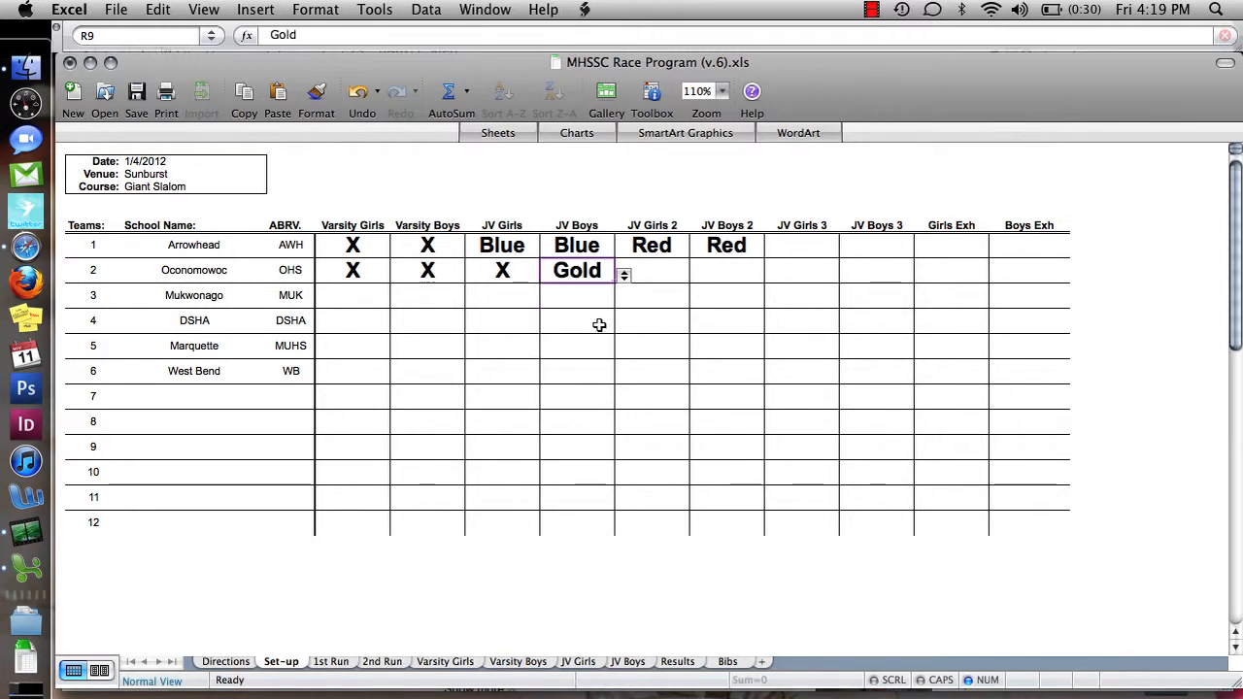
# Set Oconomowoc's JV Boys 2 team name to 1.
pyautogui.click(726, 273)
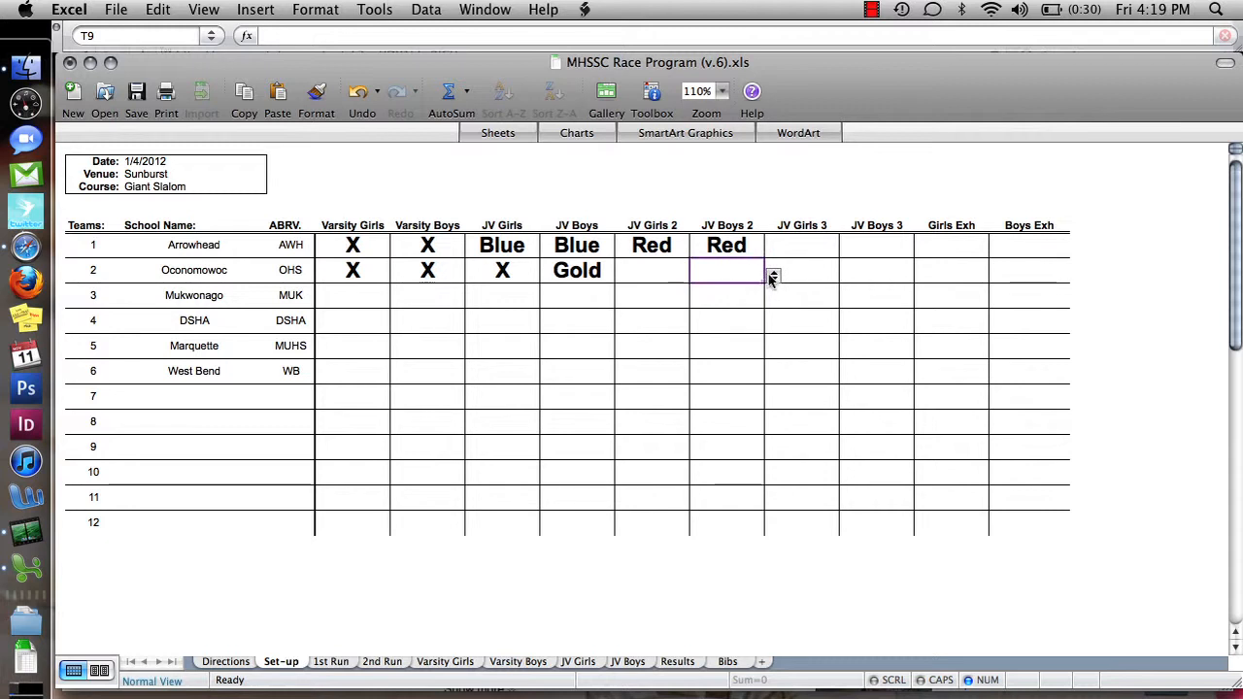
pyautogui.click(772, 276)
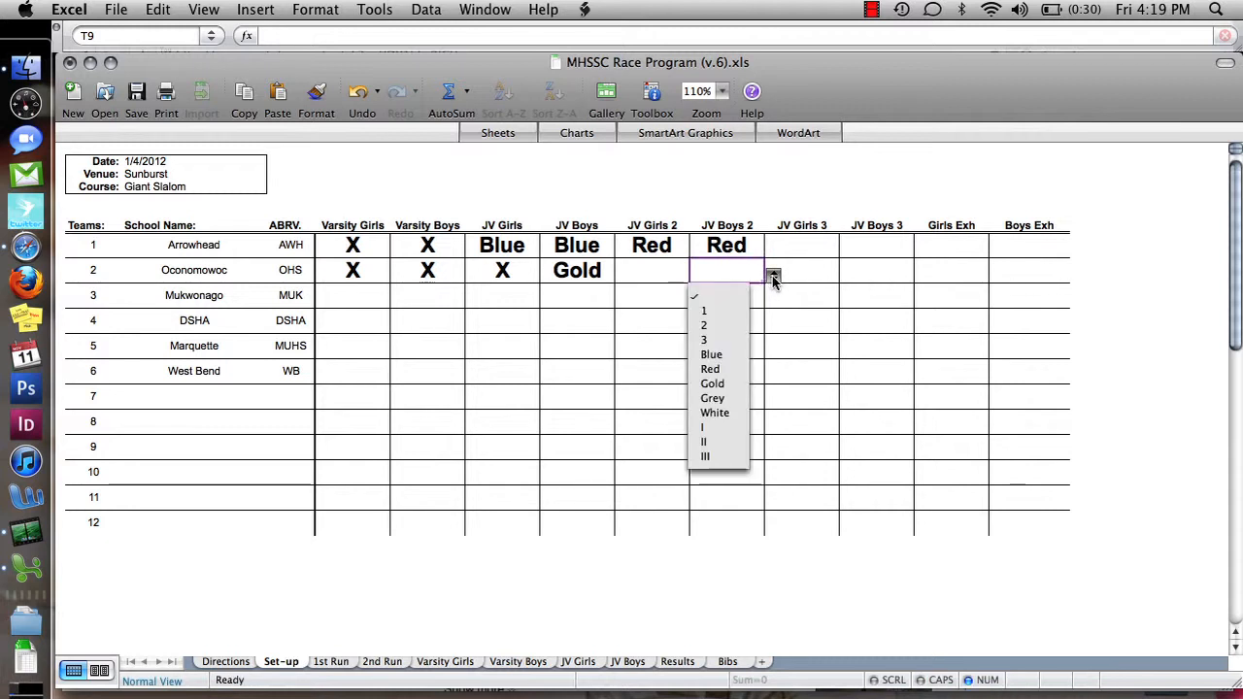
pyautogui.click(721, 312)
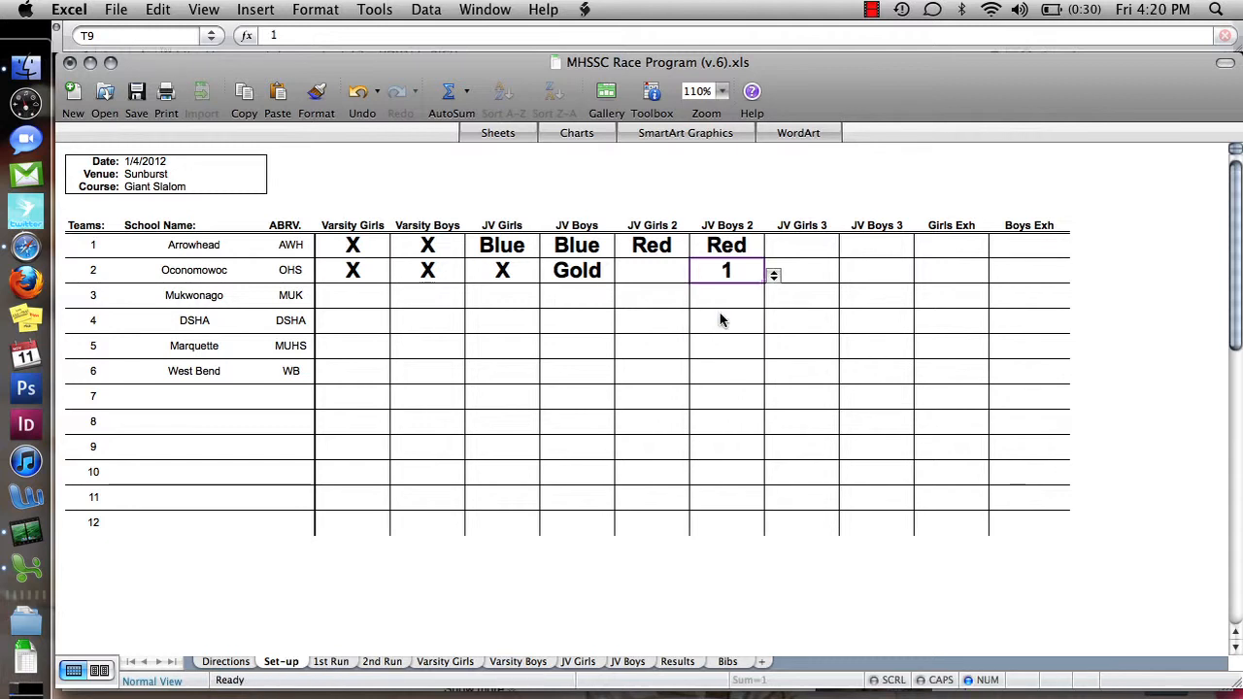
# Change Oconomowoc's JV Boys 2 team name to 2.
pyautogui.click(773, 276)
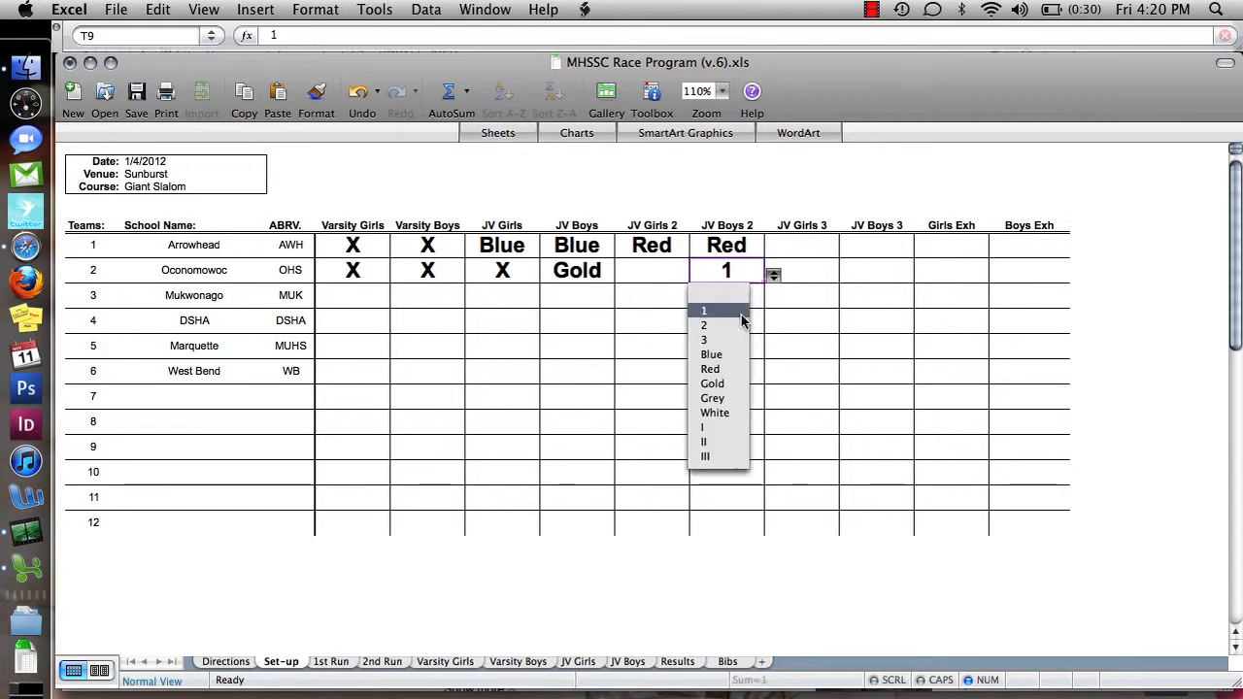
pyautogui.click(738, 325)
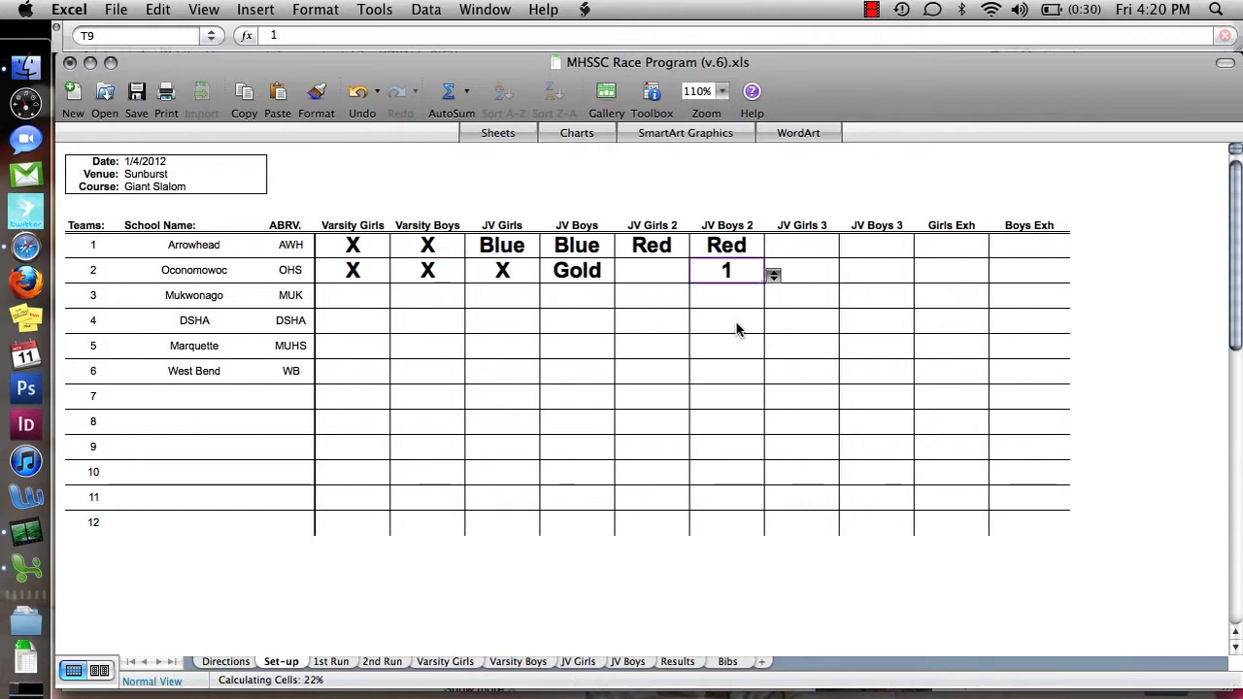
pyautogui.click(364, 302)
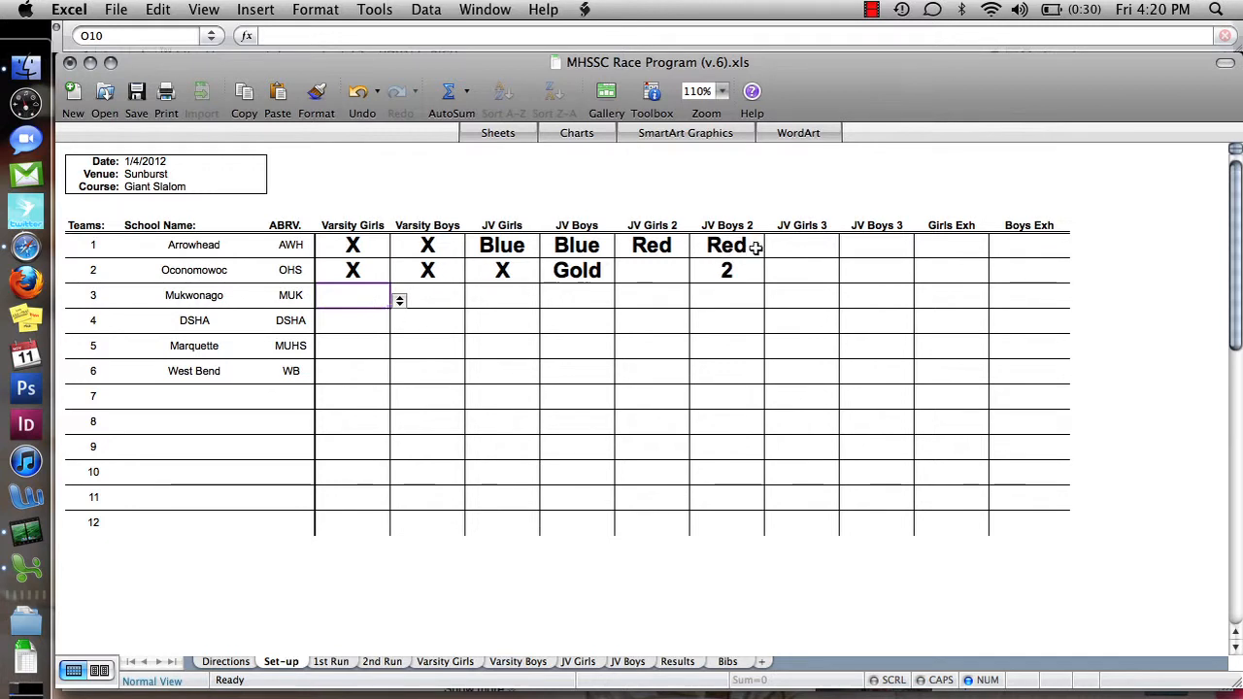
pyautogui.click(729, 272)
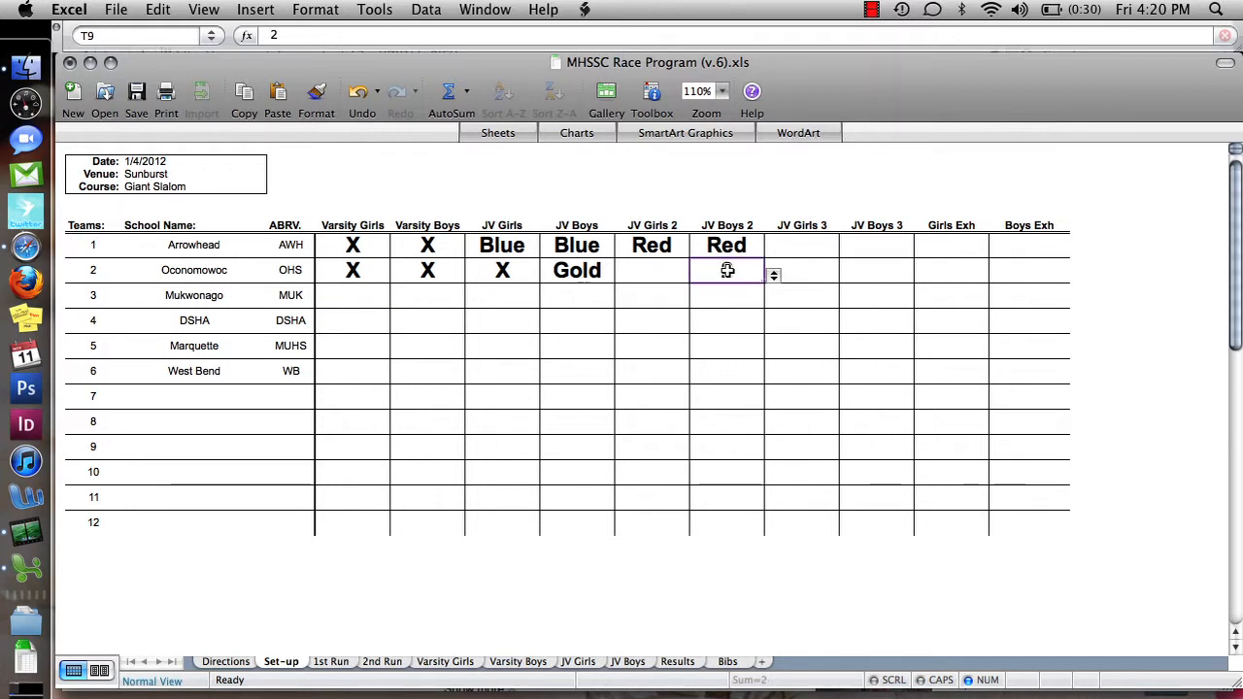
# Mark Mukwonago with an X under both Varsity Girls and Varsity Boys.
pyautogui.click(352, 295)
pyautogui.click(399, 302)
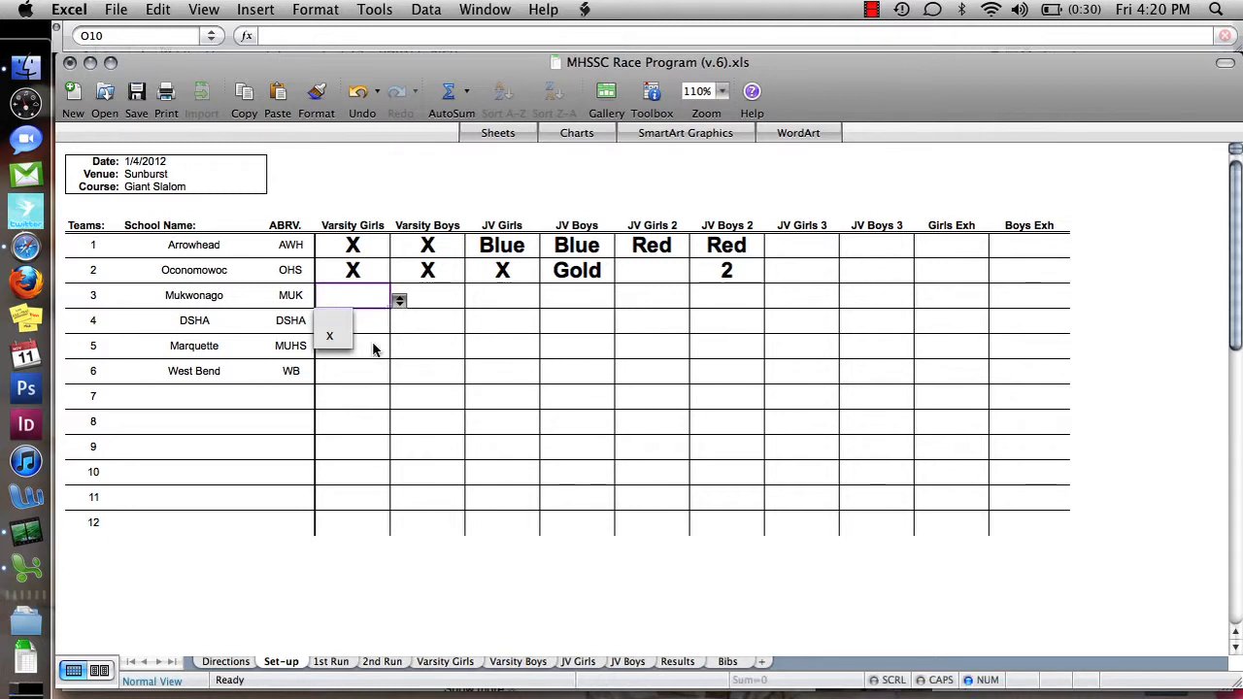
pyautogui.click(342, 337)
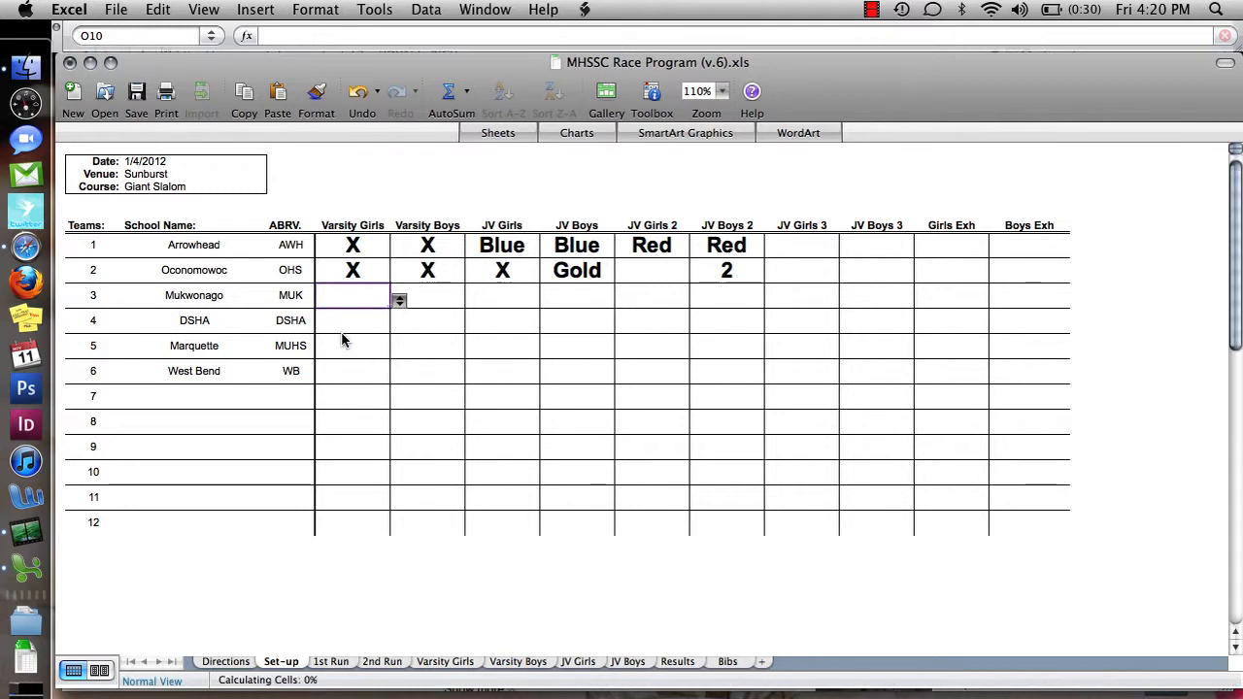
pyautogui.click(437, 297)
pyautogui.click(474, 302)
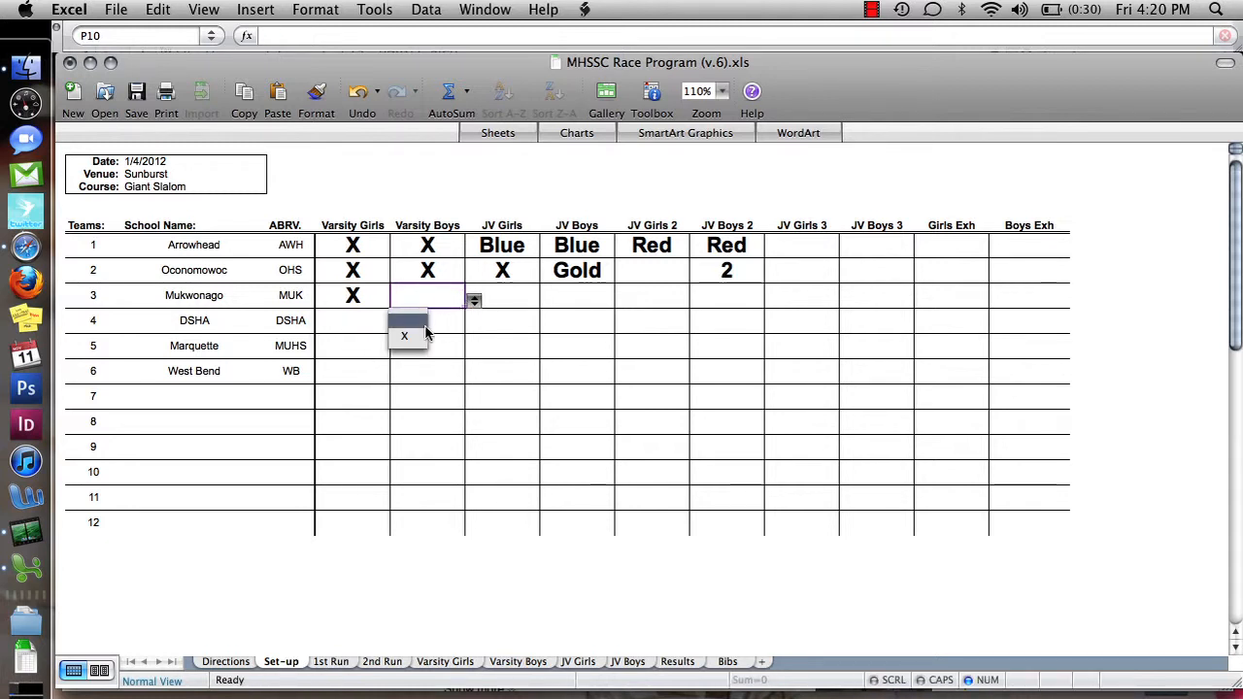
pyautogui.click(424, 337)
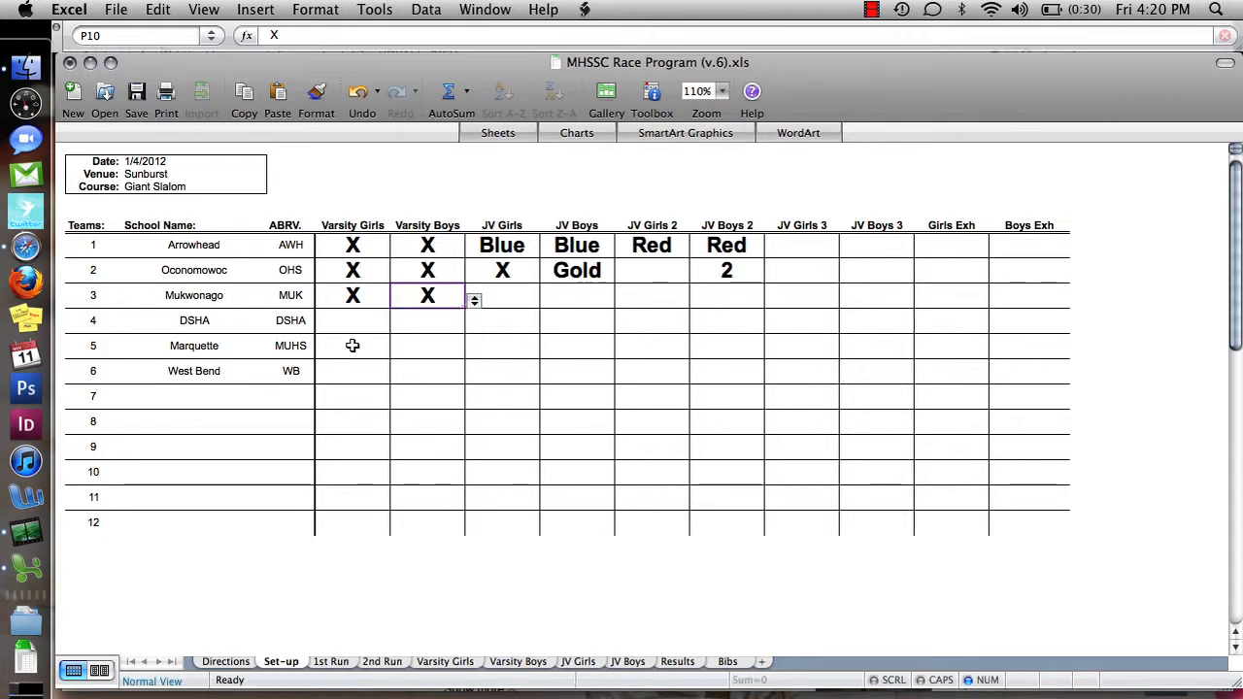
# Mark Mukwonago's single JV Boys team with an X.
pyautogui.click(579, 301)
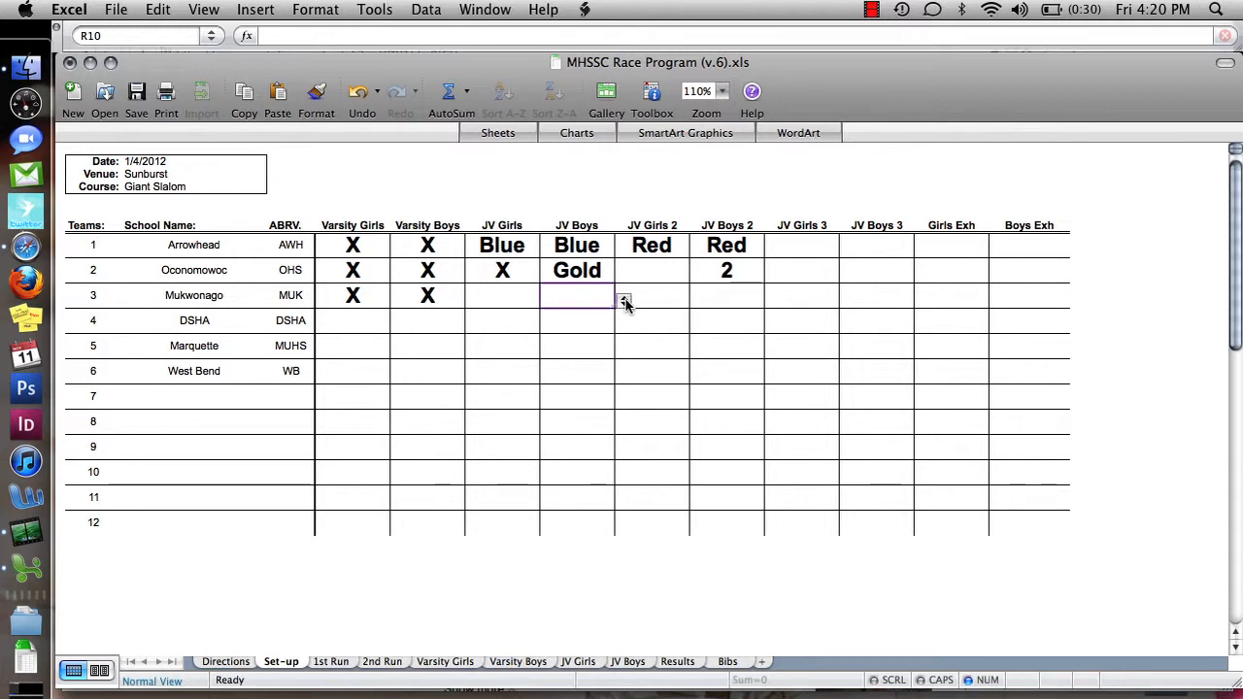
pyautogui.click(625, 301)
pyautogui.click(586, 336)
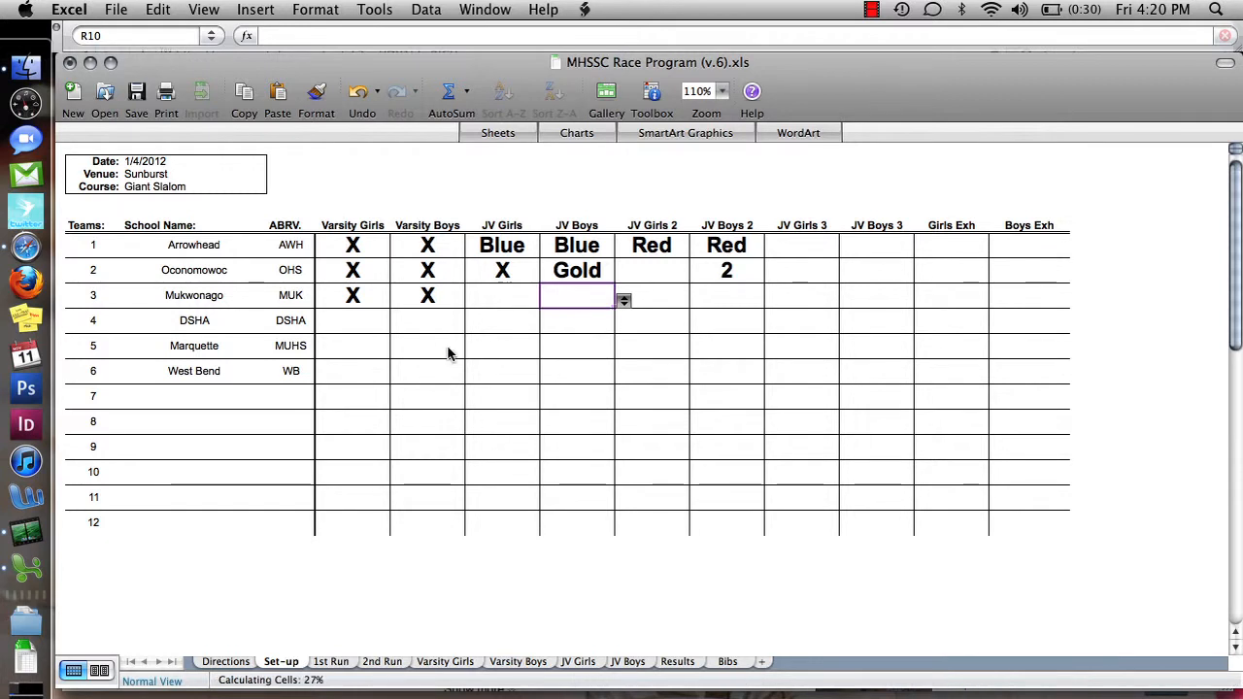
# Mark DSHA with an X under Varsity Girls.
pyautogui.click(365, 331)
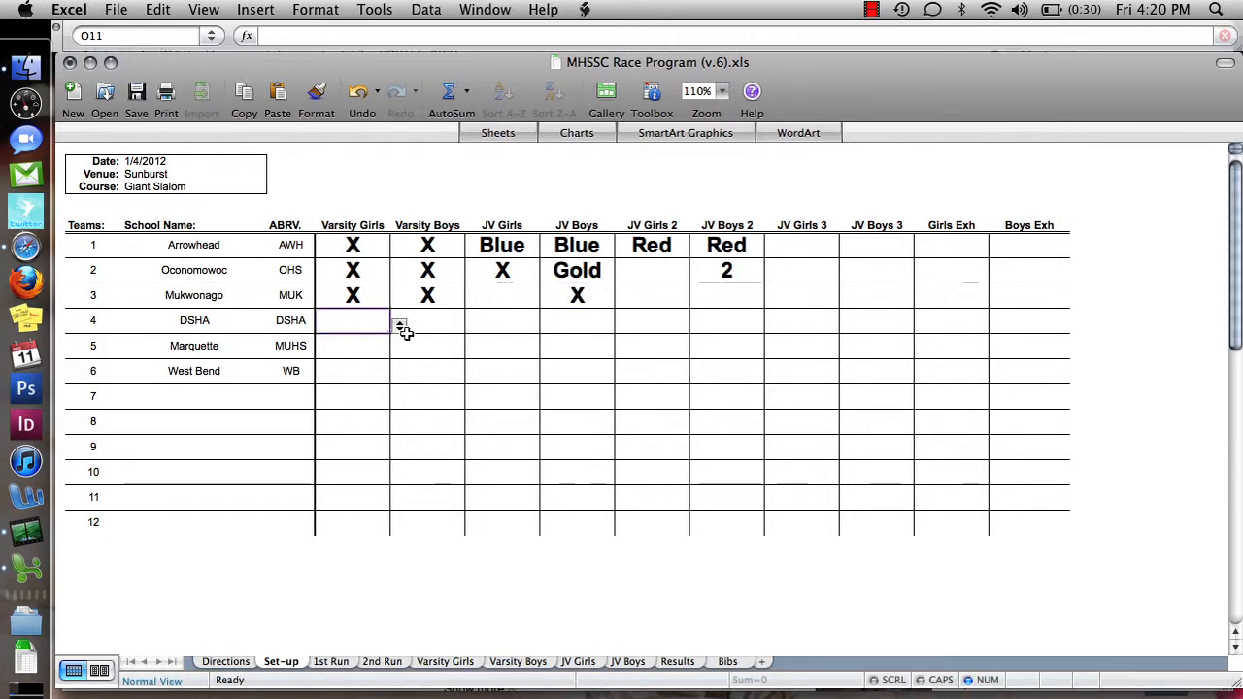
pyautogui.click(399, 327)
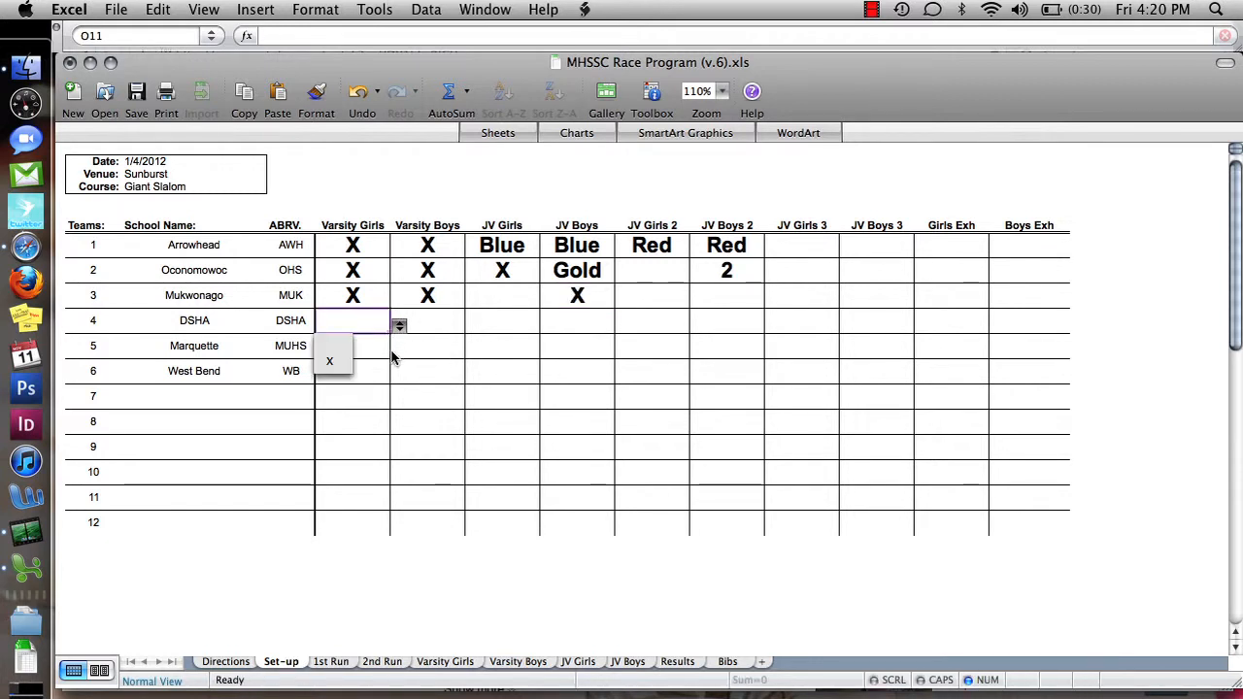
pyautogui.click(332, 361)
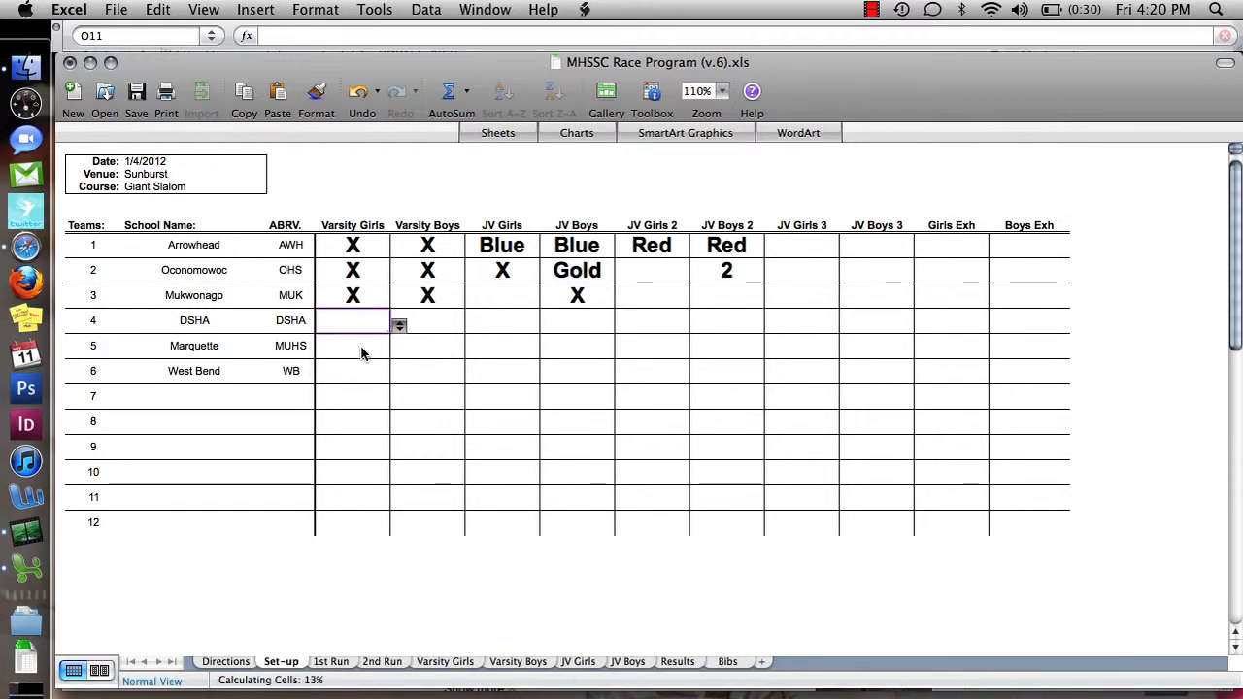
# Set DSHA's JV Girls team name to 1 and its JV Girls 2 team name to 2.
pyautogui.click(522, 322)
pyautogui.click(549, 327)
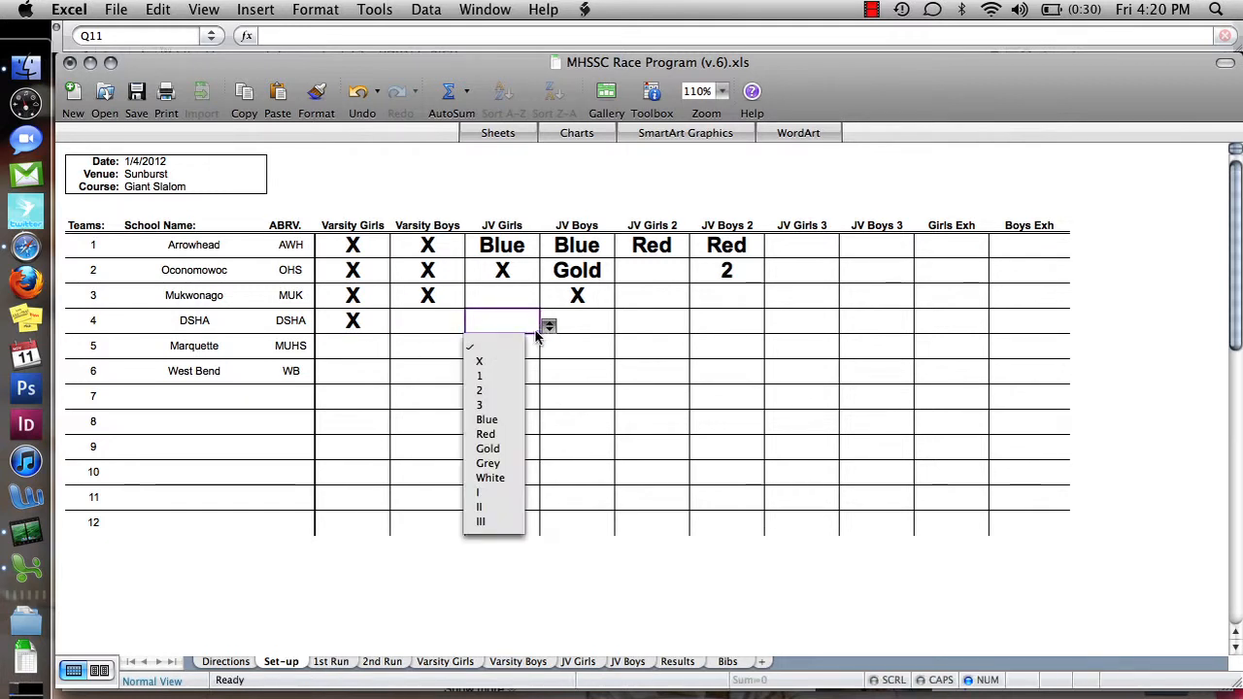
pyautogui.click(504, 375)
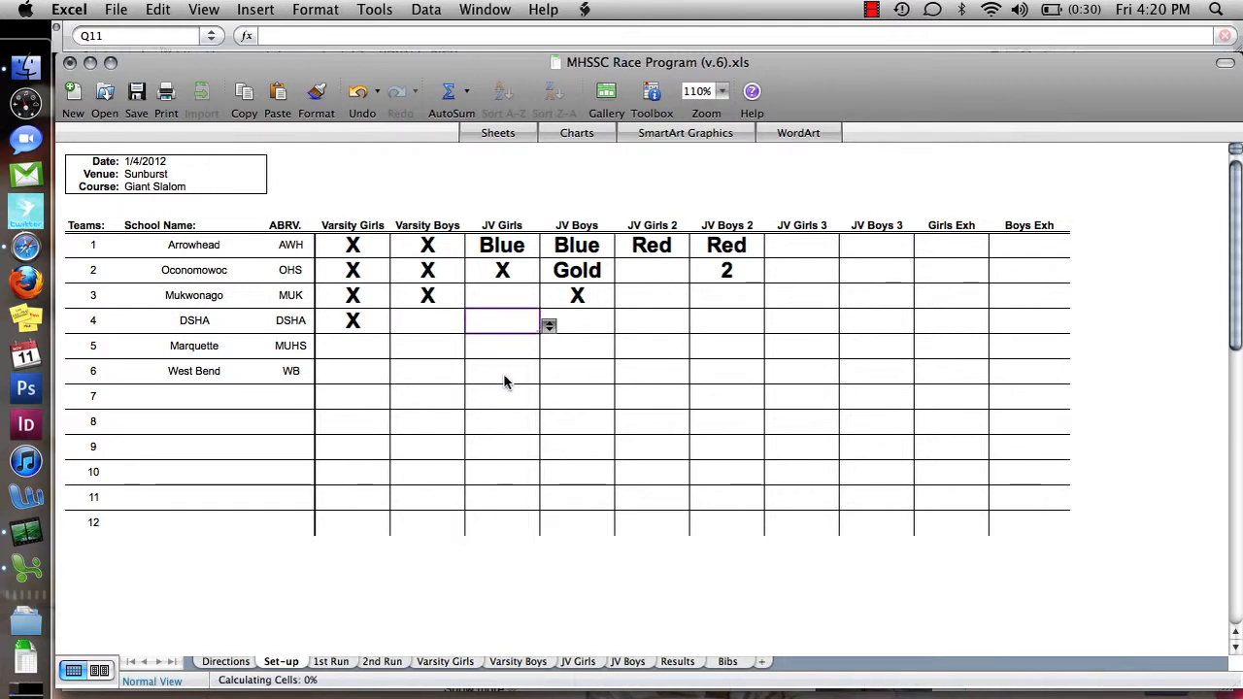
pyautogui.click(648, 322)
pyautogui.click(707, 327)
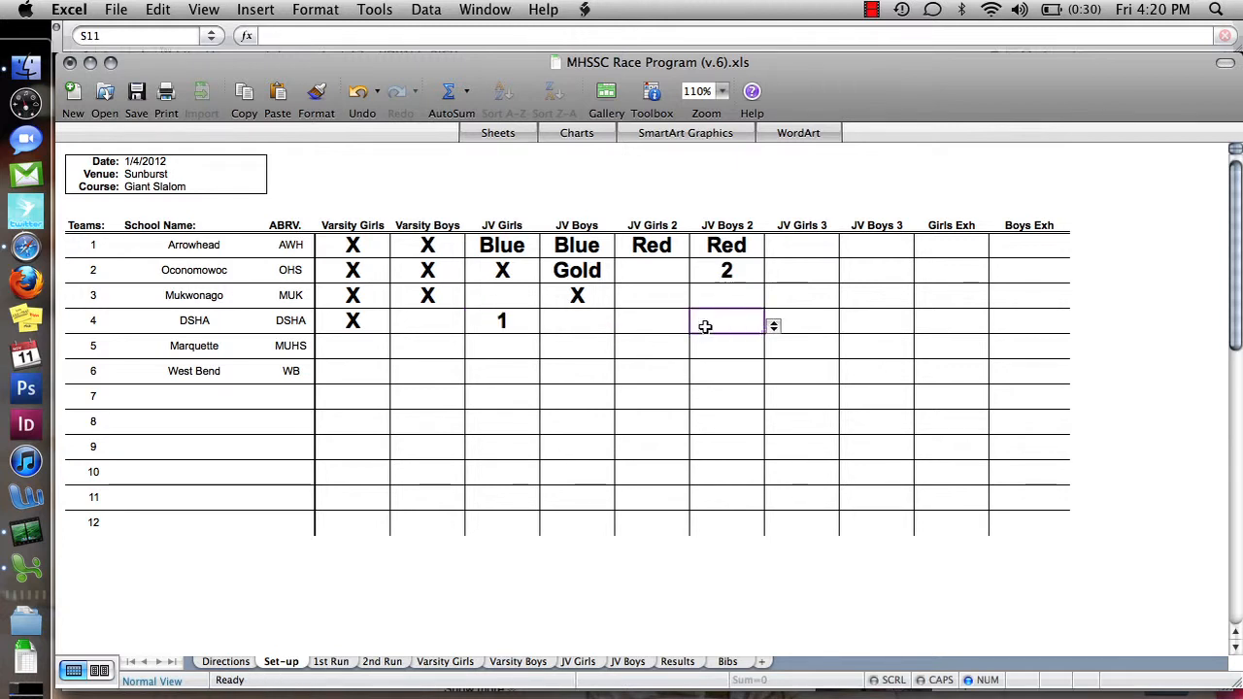
pyautogui.click(668, 325)
pyautogui.click(698, 330)
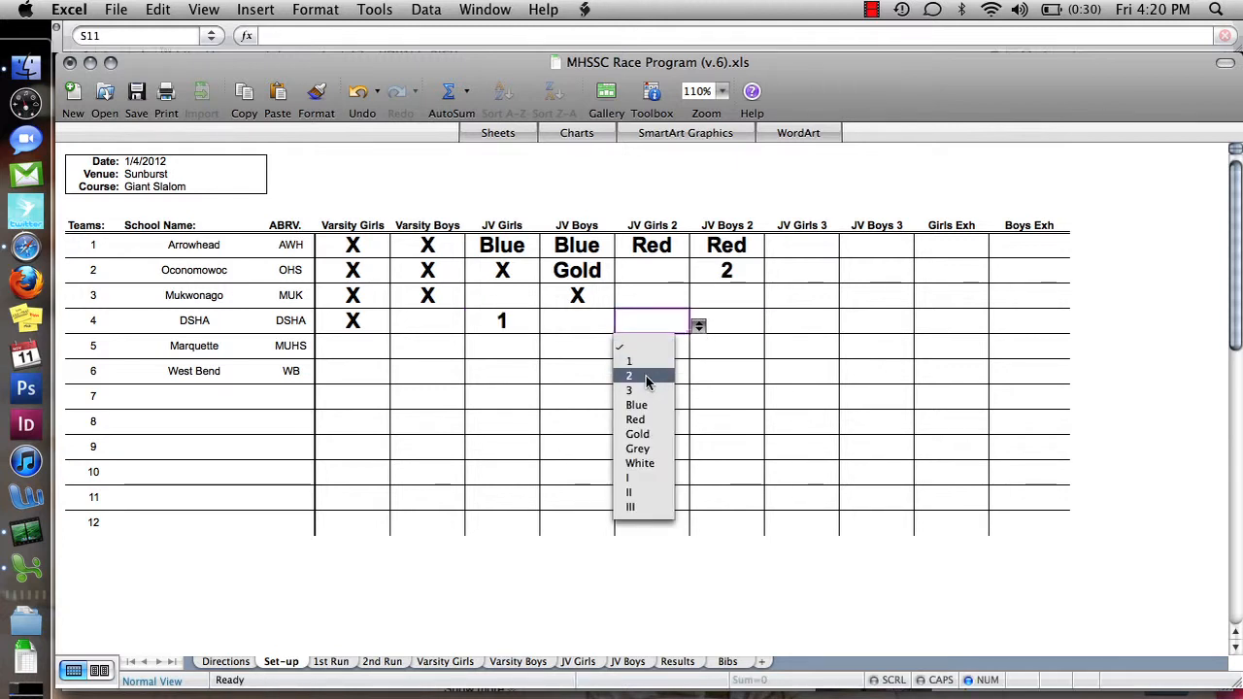
pyautogui.click(647, 381)
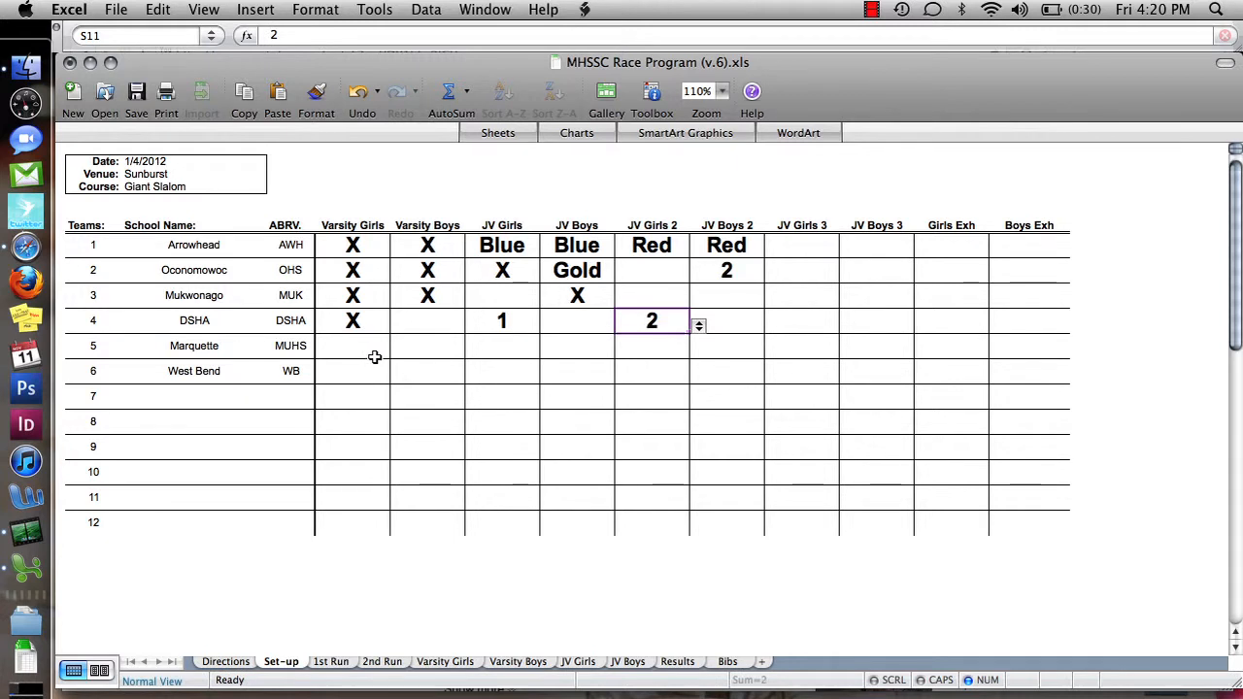
# Mark Marquette with an X under Varsity Boys.
pyautogui.click(424, 351)
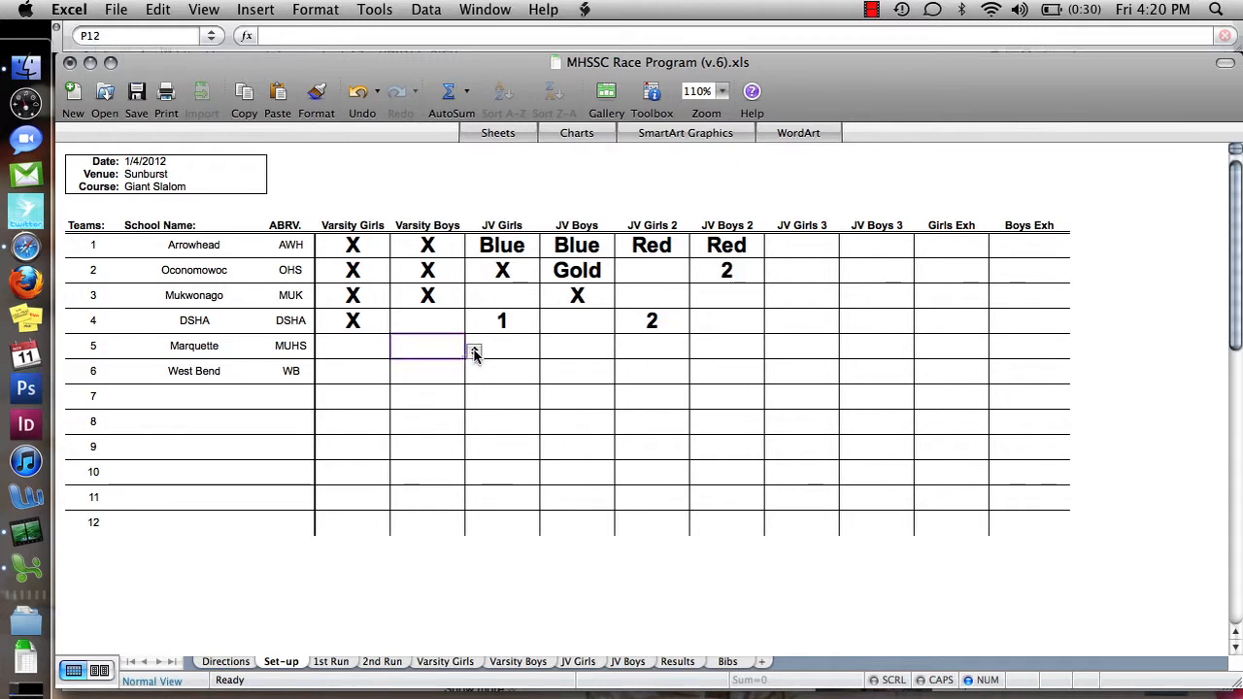
pyautogui.click(474, 352)
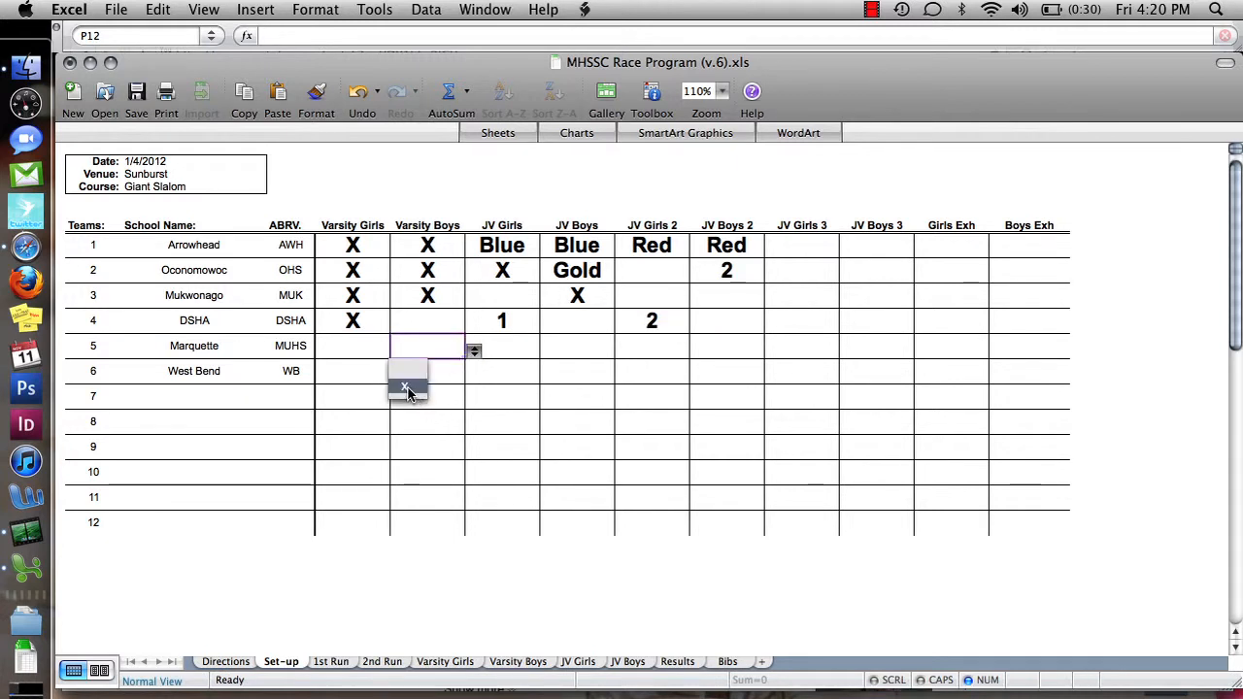
pyautogui.click(412, 391)
# Set Marquette's JV Boys team name to Gold and its JV Boys 2 team name to Blue.
pyautogui.click(575, 351)
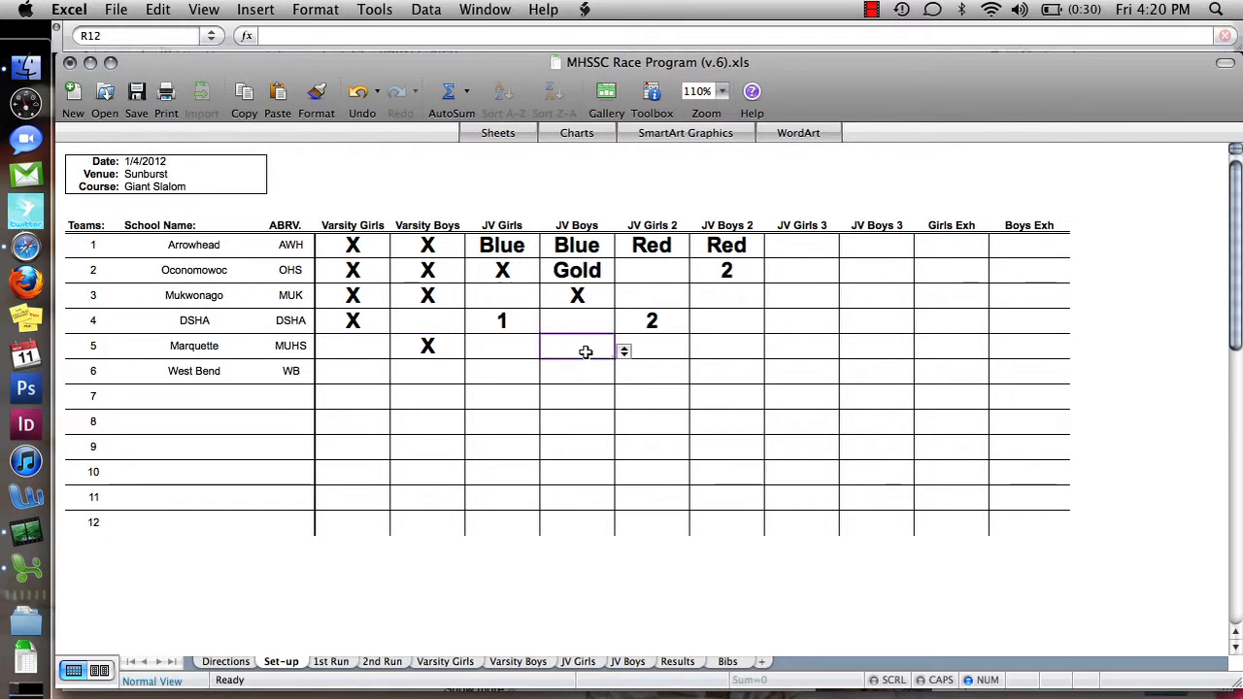
pyautogui.click(625, 352)
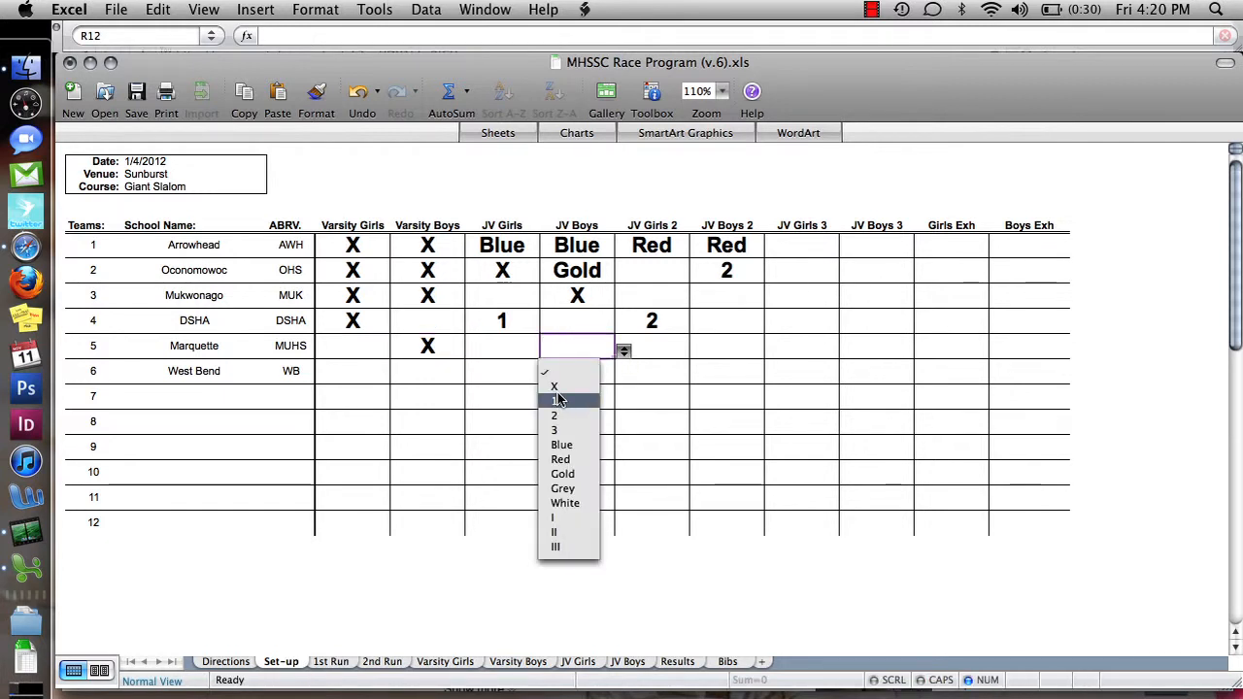
pyautogui.click(556, 476)
pyautogui.click(710, 347)
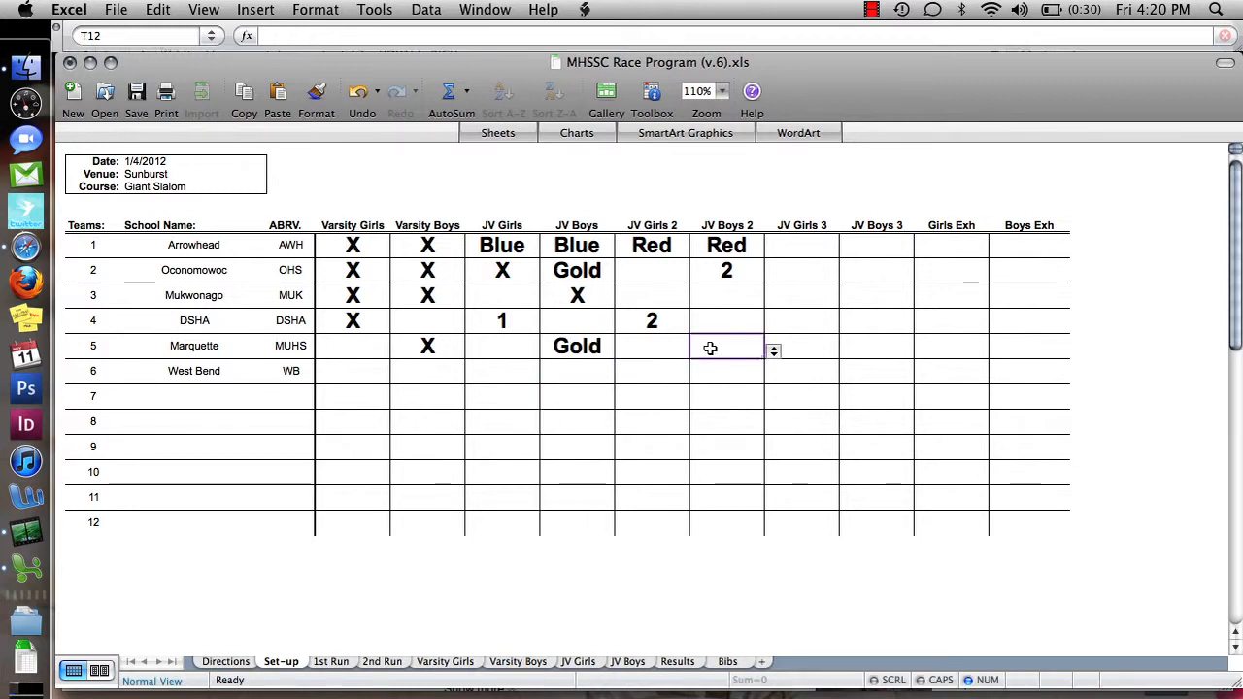
pyautogui.click(773, 351)
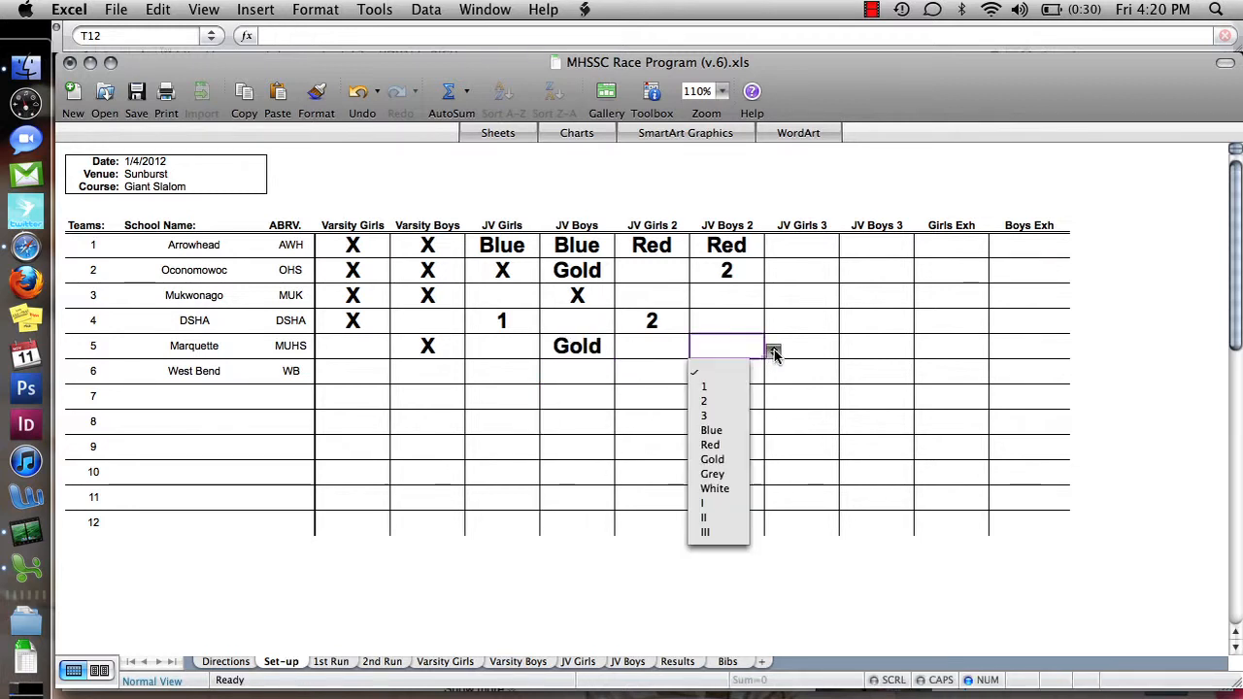
pyautogui.click(715, 431)
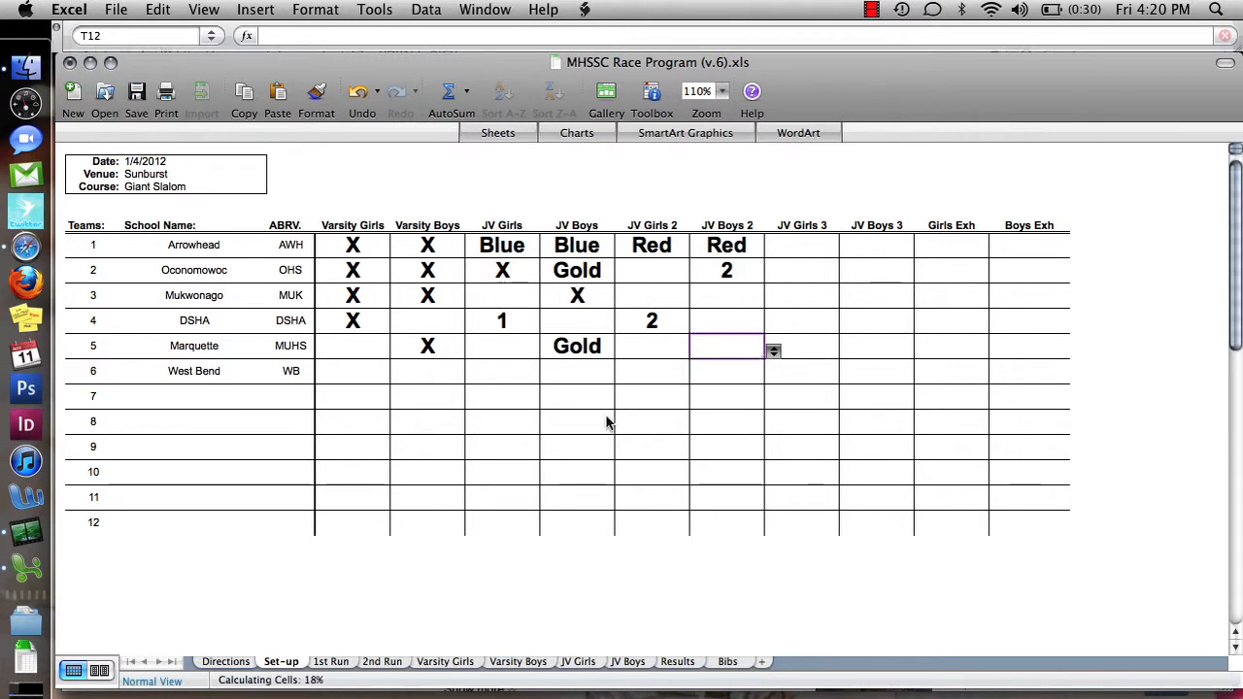
# Mark West Bend with an X under both Varsity Girls and Varsity Boys.
pyautogui.click(343, 368)
pyautogui.click(400, 383)
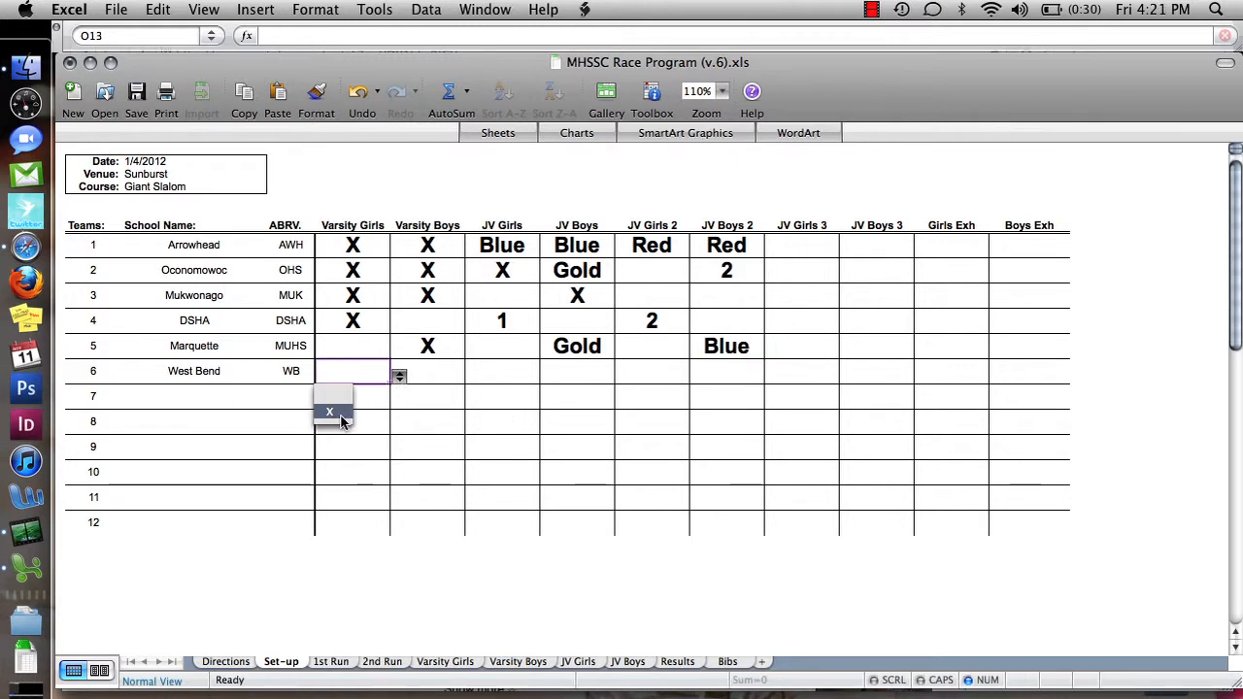
pyautogui.click(337, 416)
pyautogui.click(436, 382)
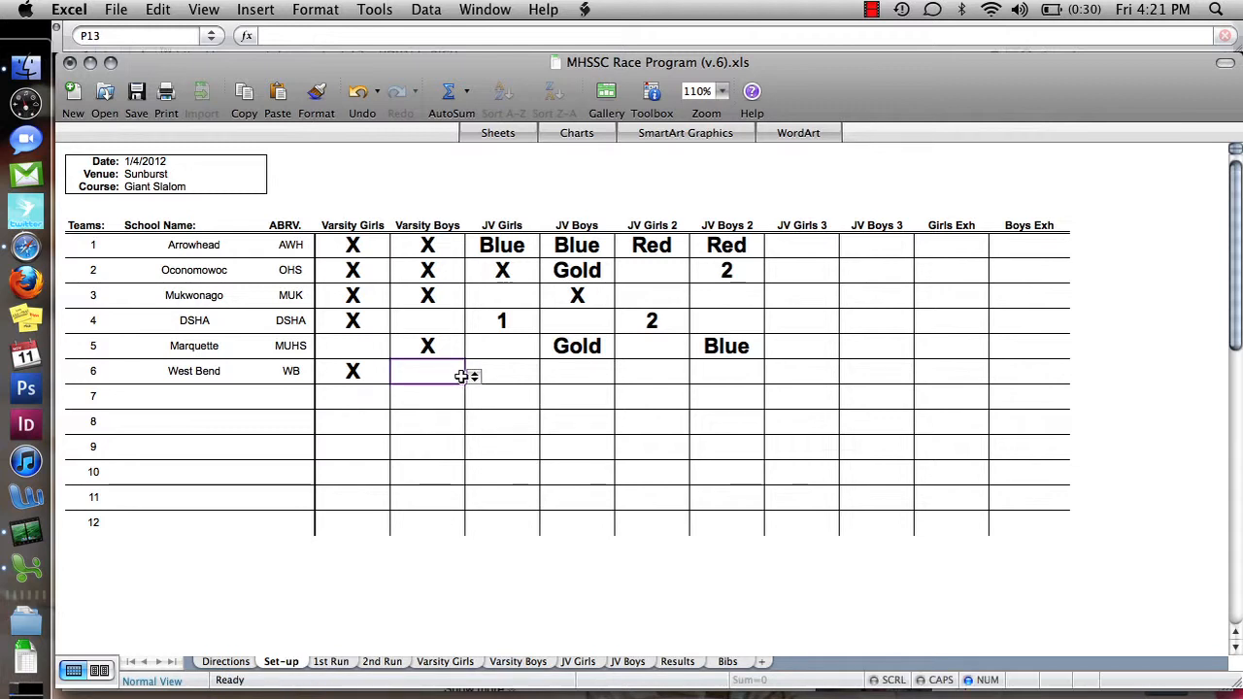
pyautogui.click(475, 377)
pyautogui.click(411, 412)
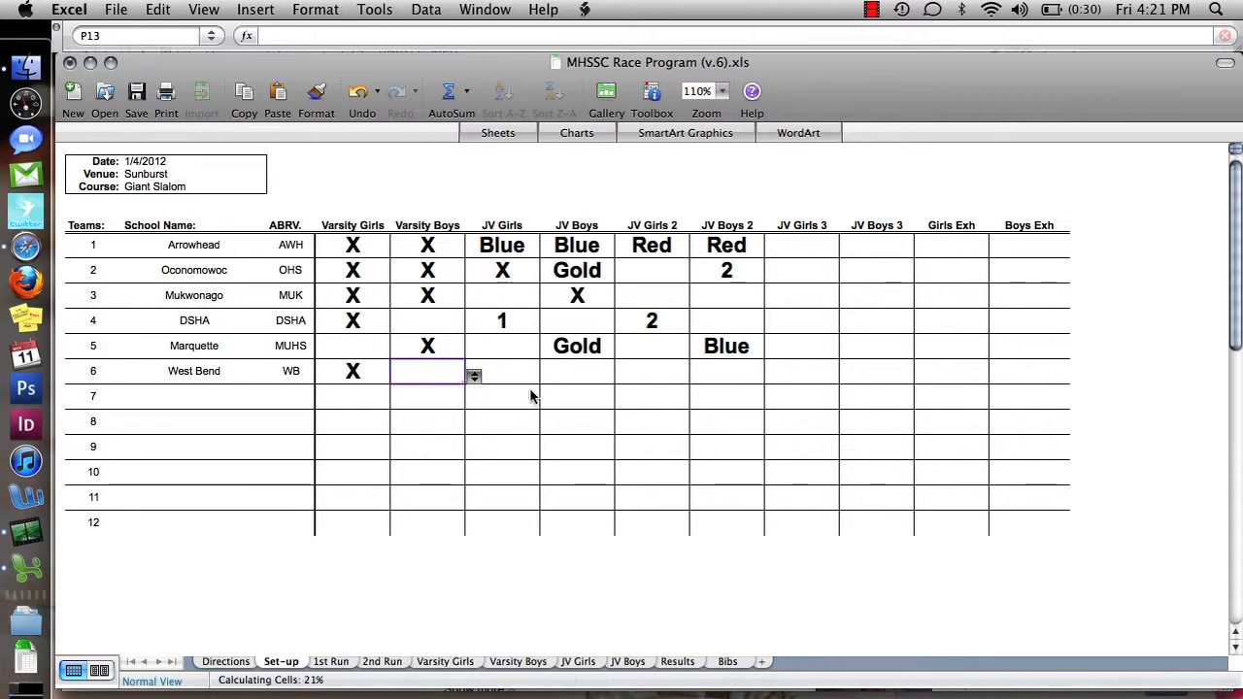
# Mark West Bend's single JV Girls and JV Boys teams with an X each.
pyautogui.click(518, 375)
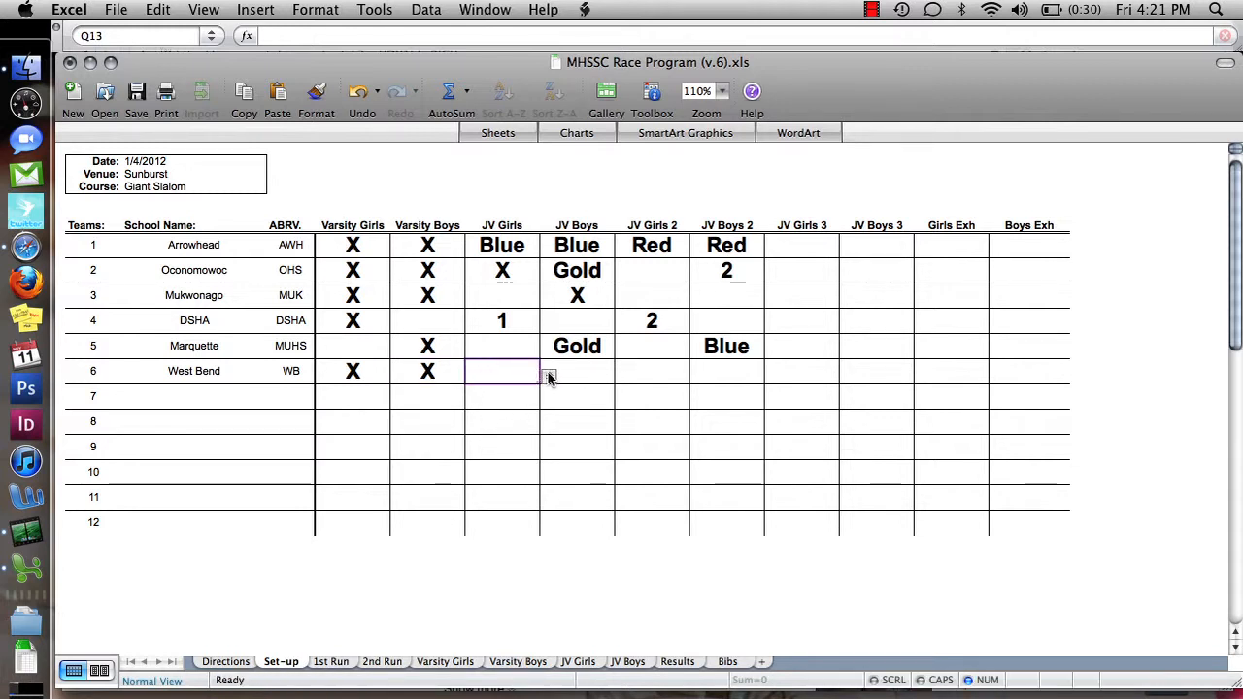
pyautogui.click(549, 376)
pyautogui.click(510, 410)
pyautogui.click(580, 369)
pyautogui.click(621, 376)
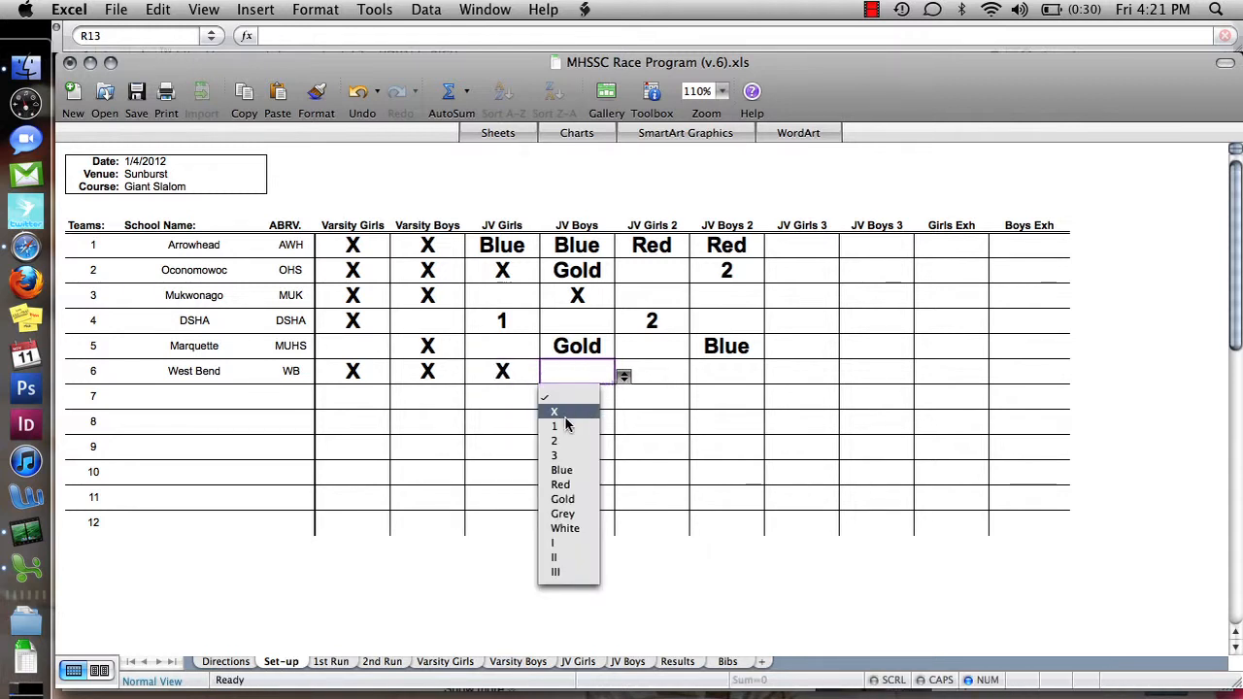
pyautogui.click(571, 416)
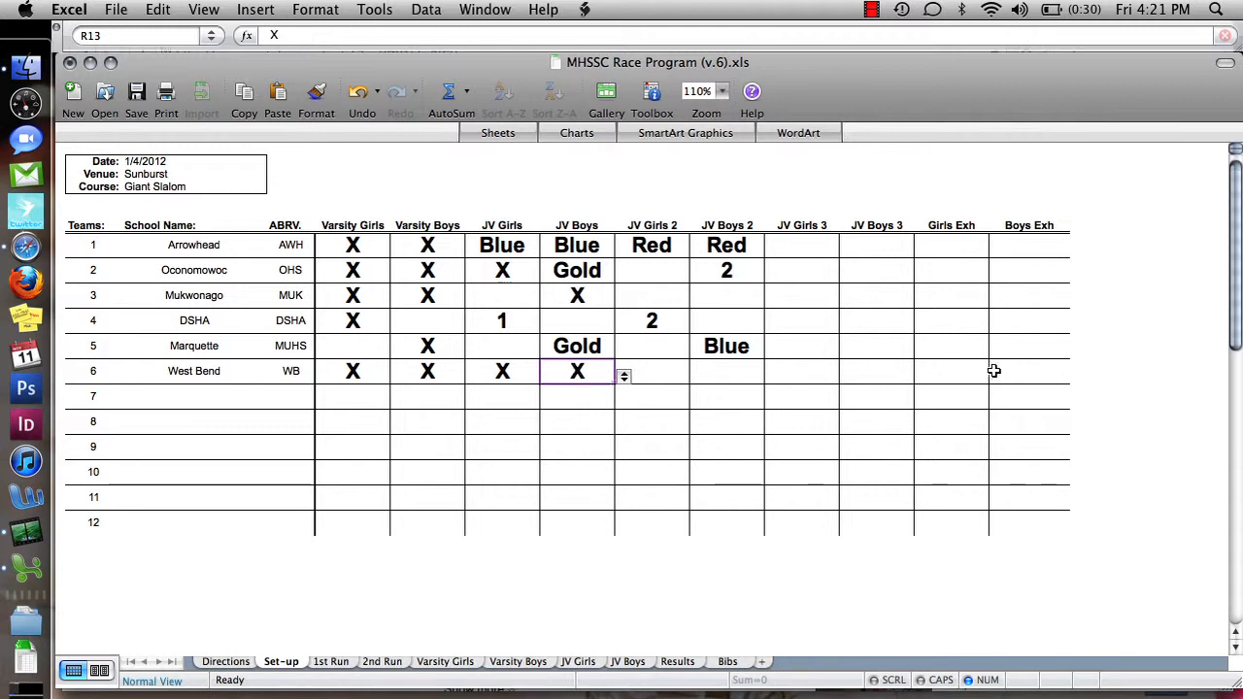
# Enter an X for West Bend under Boys Exh to register its exhibition racers.
pyautogui.click(1025, 372)
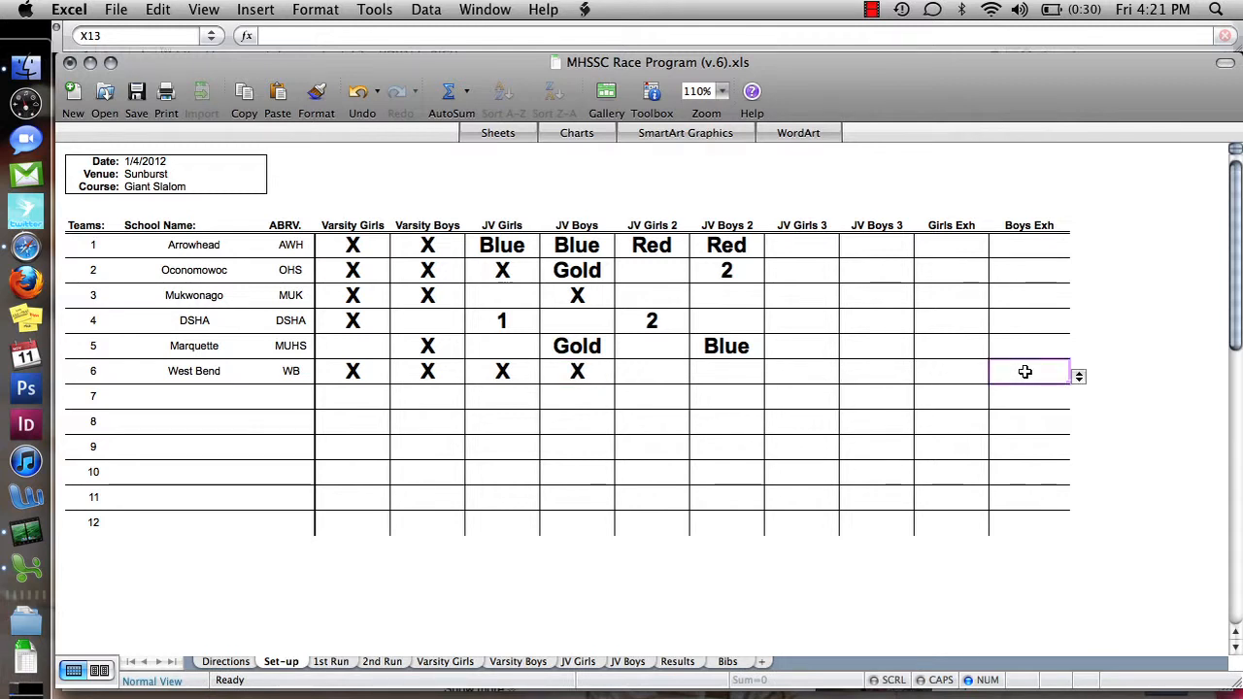
pyautogui.press('Up')
pyautogui.press('Up')
pyautogui.press('Up')
pyautogui.press('Left')
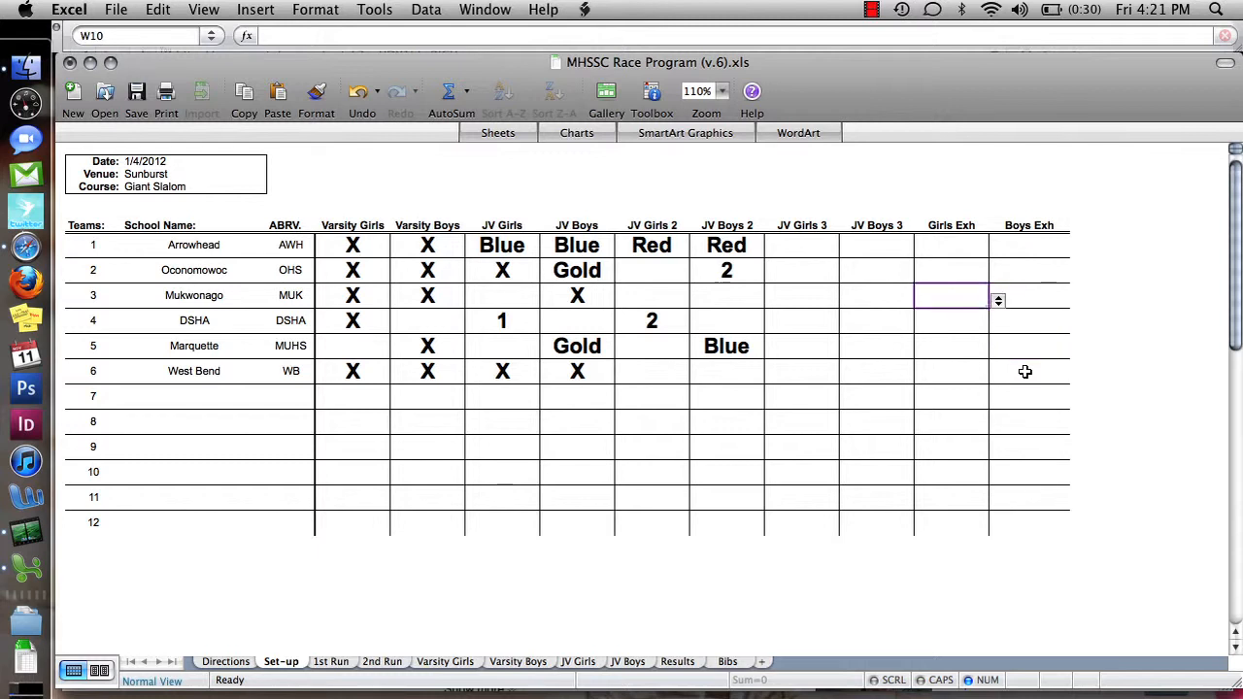
pyautogui.press('Down')
pyautogui.press('Down')
pyautogui.press('Down')
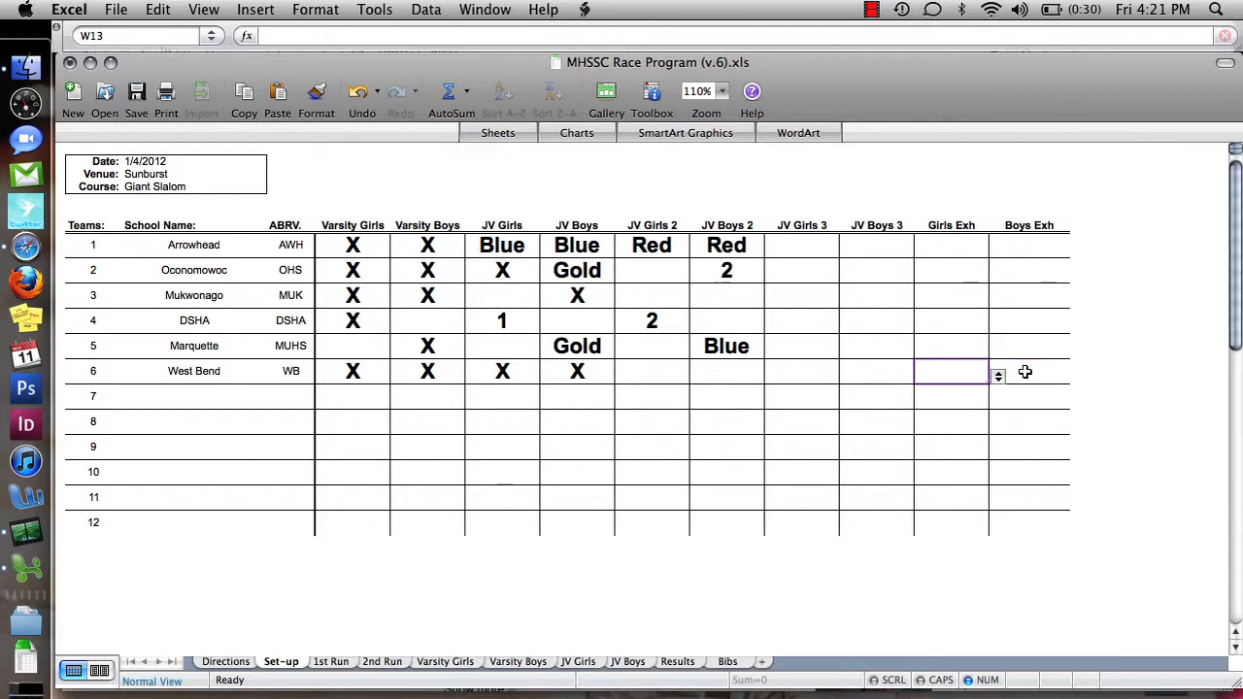
pyautogui.press('Right')
pyautogui.write('X')
pyautogui.press('Return')
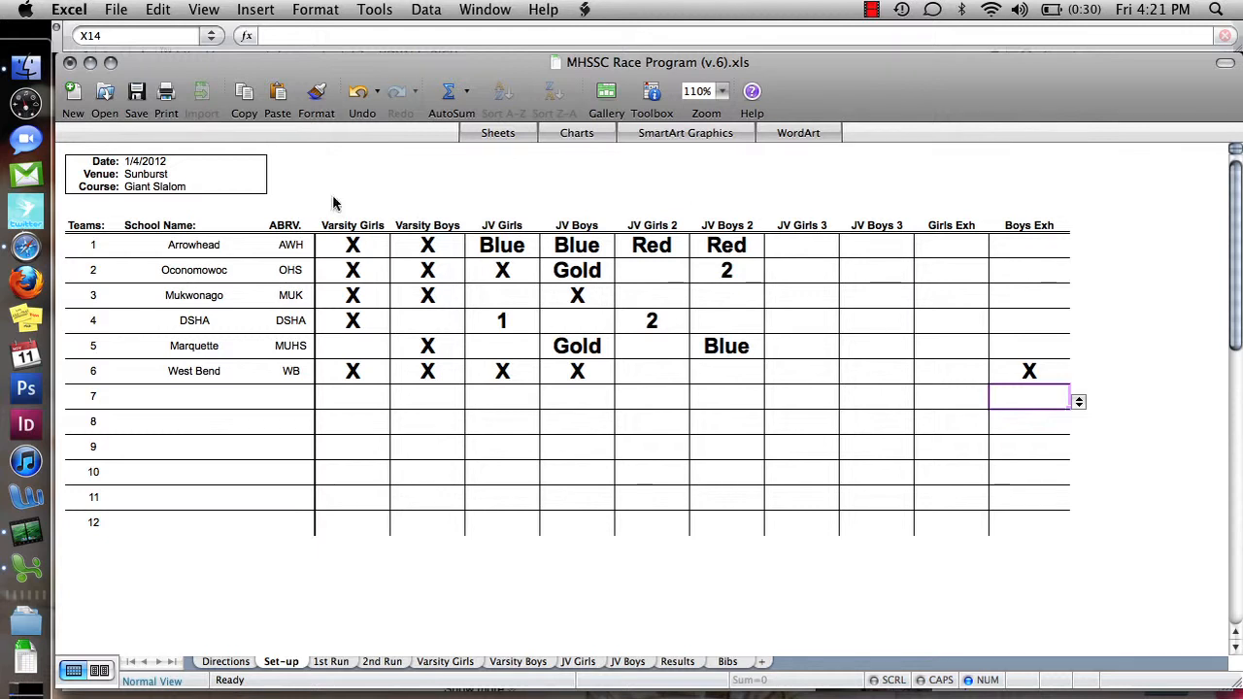
# Review the team name choices for Oconomowoc's JV Boys 2 team and keep 2 selected.
pyautogui.click(664, 267)
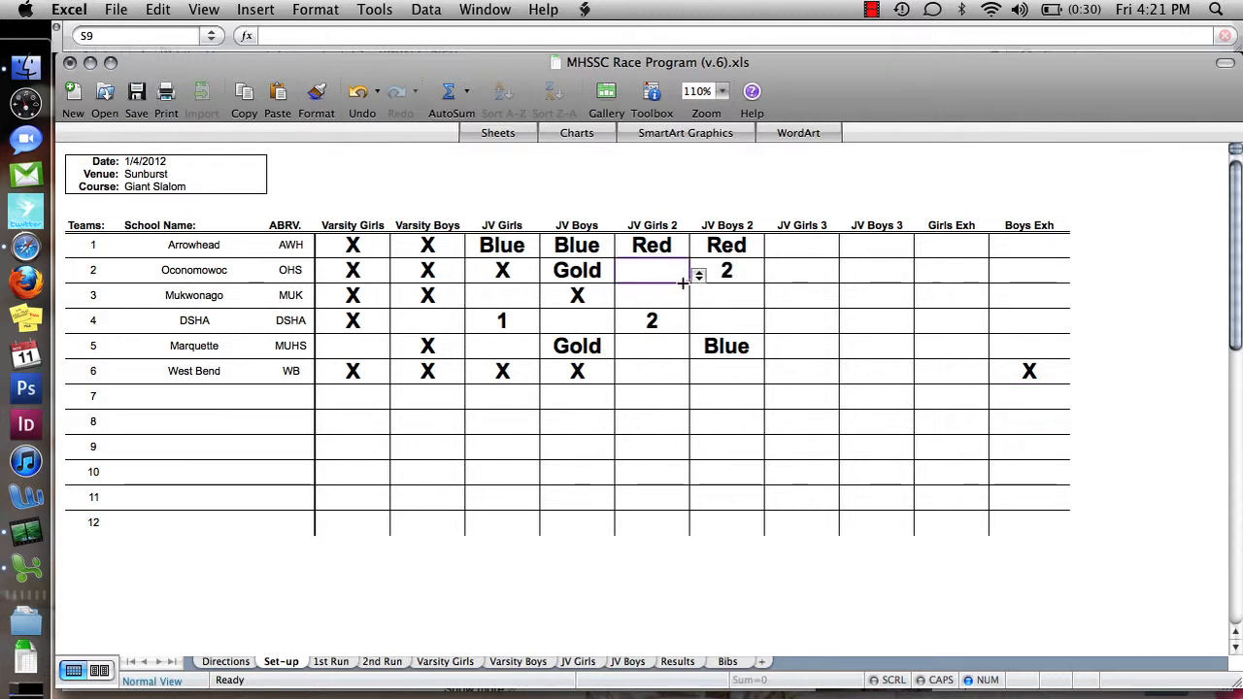
pyautogui.click(740, 270)
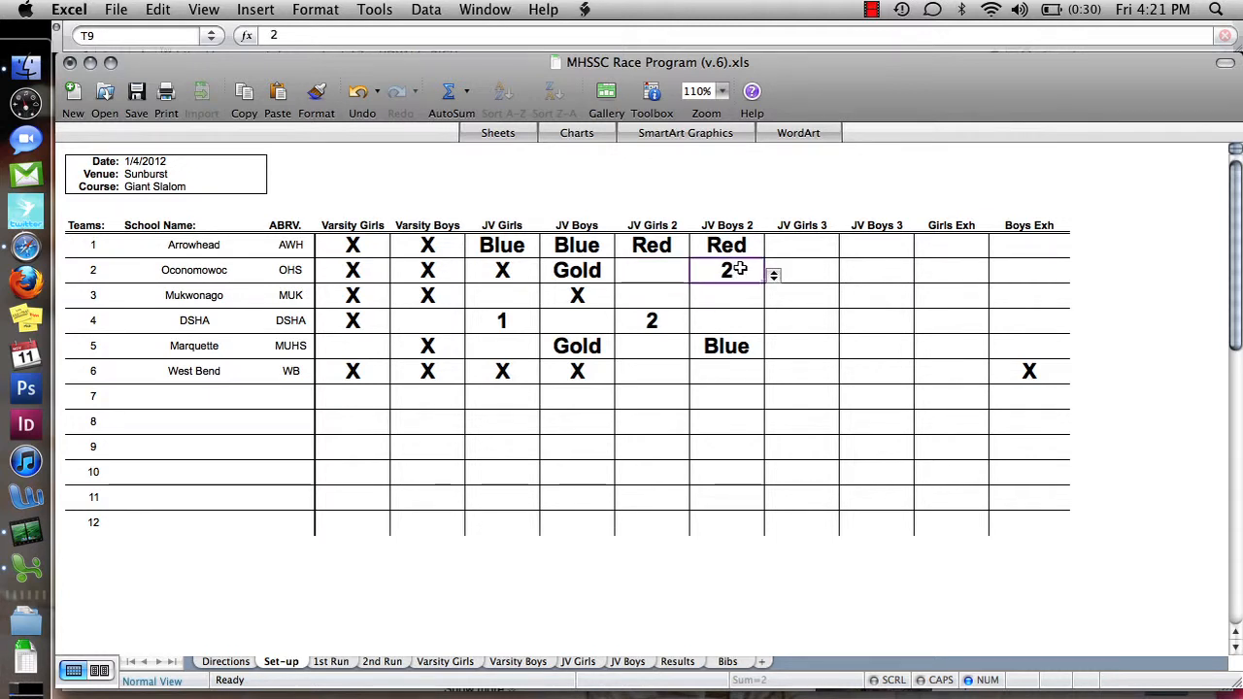
pyautogui.click(774, 277)
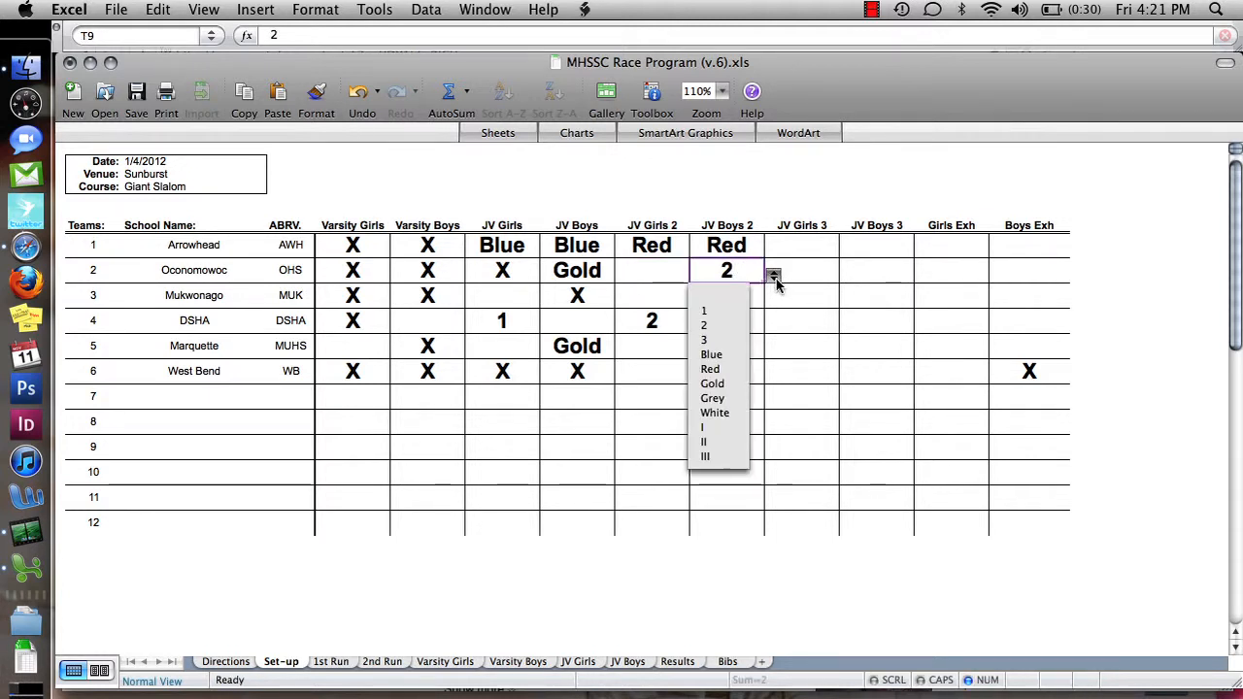
pyautogui.click(718, 328)
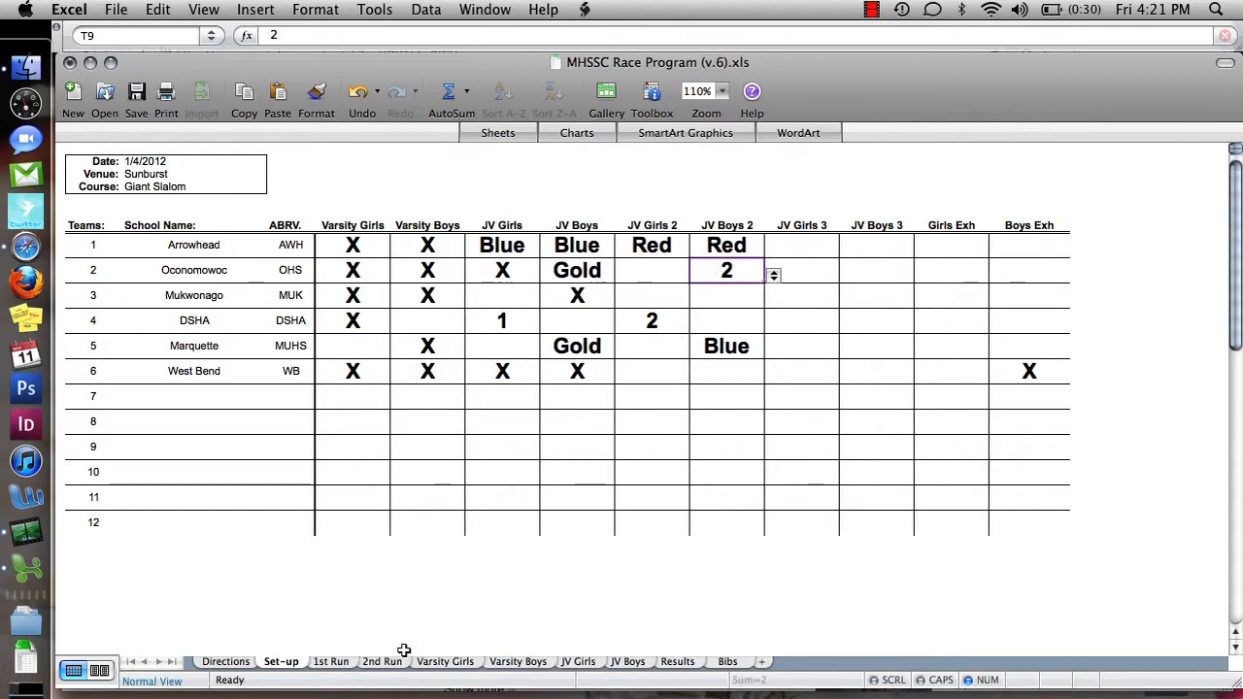
# Examine the team and bib running orders on the 1st Run and 2nd Run sheets.
pyautogui.click(330, 661)
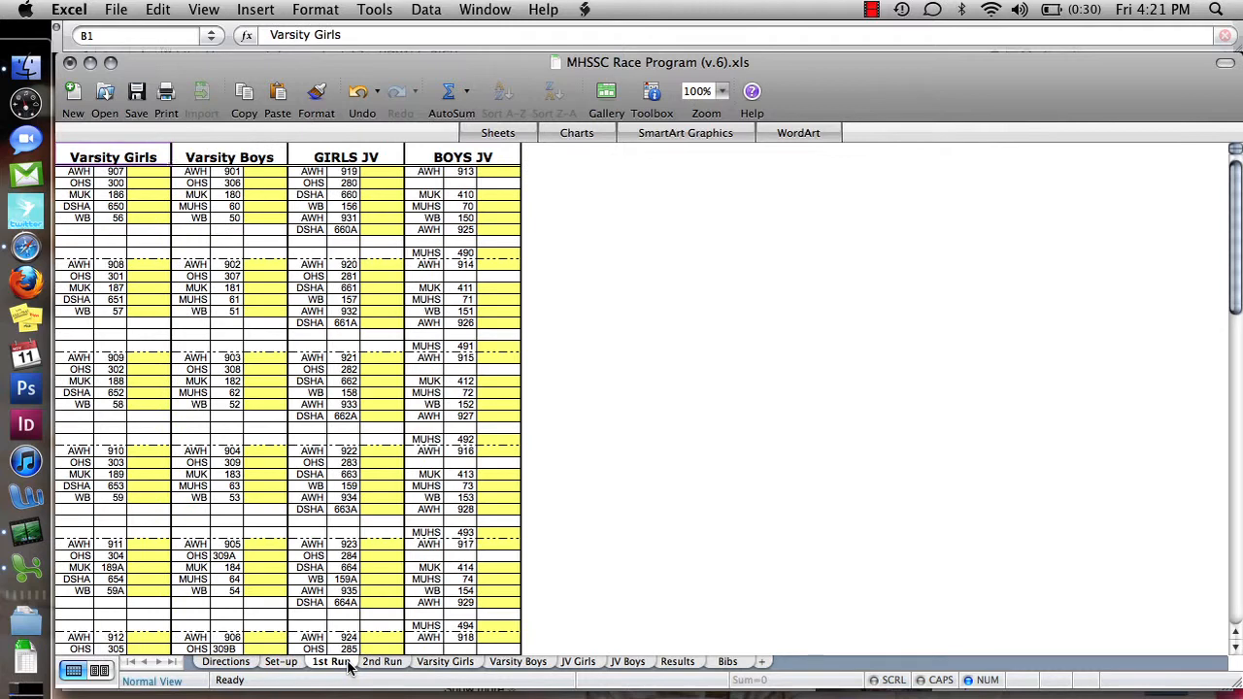
pyautogui.scroll(-4, 351, 667)
pyautogui.scroll(4, 350, 667)
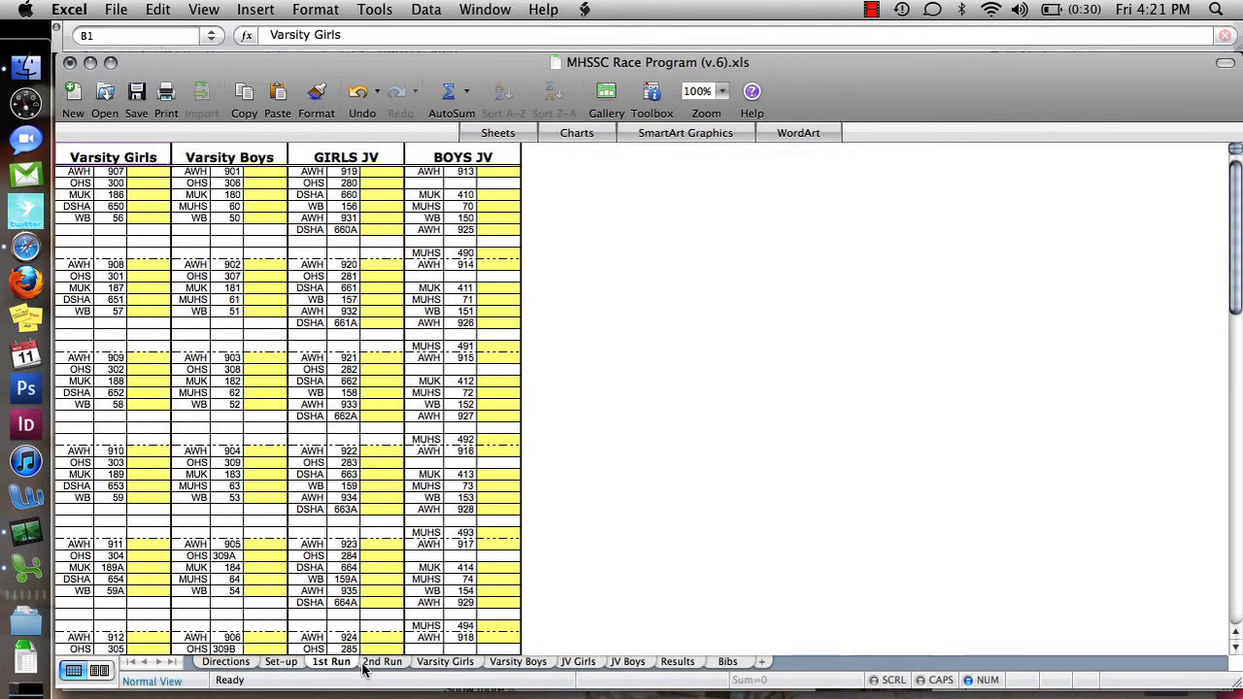
pyautogui.click(381, 662)
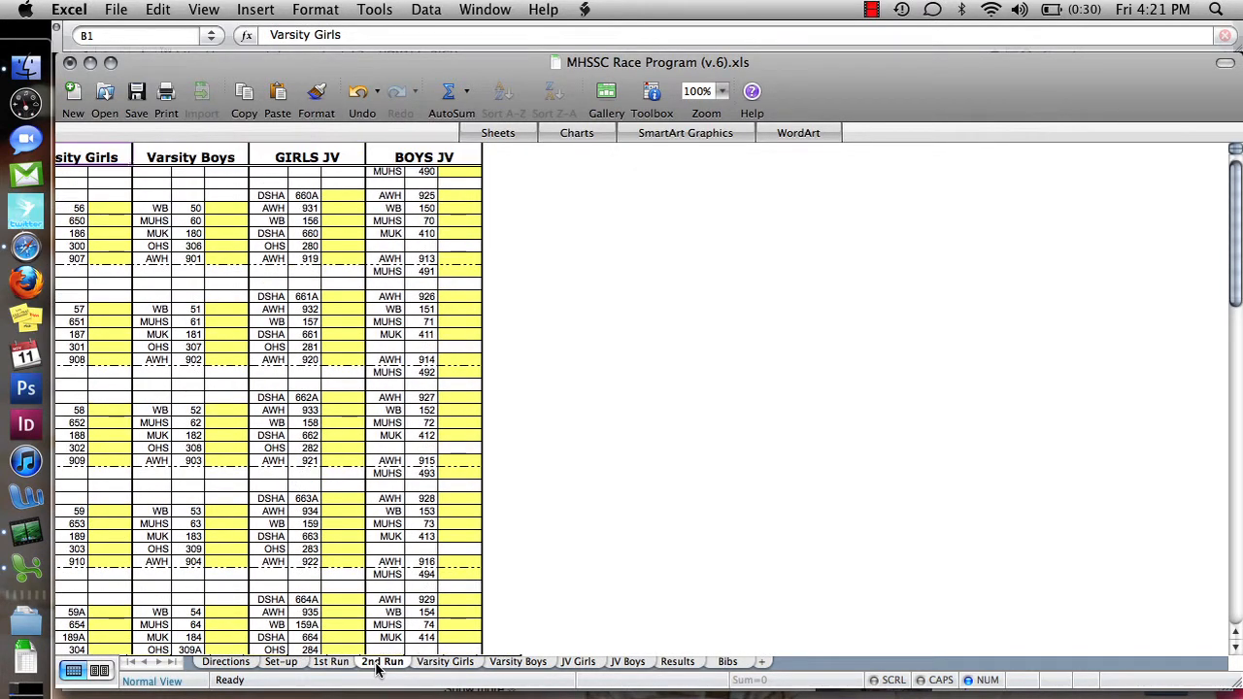
# Check each school's name, abbreviation and bib numbers on the Varsity Girls sheet, including the formulas behind Arrowhead's entries.
pyautogui.click(445, 662)
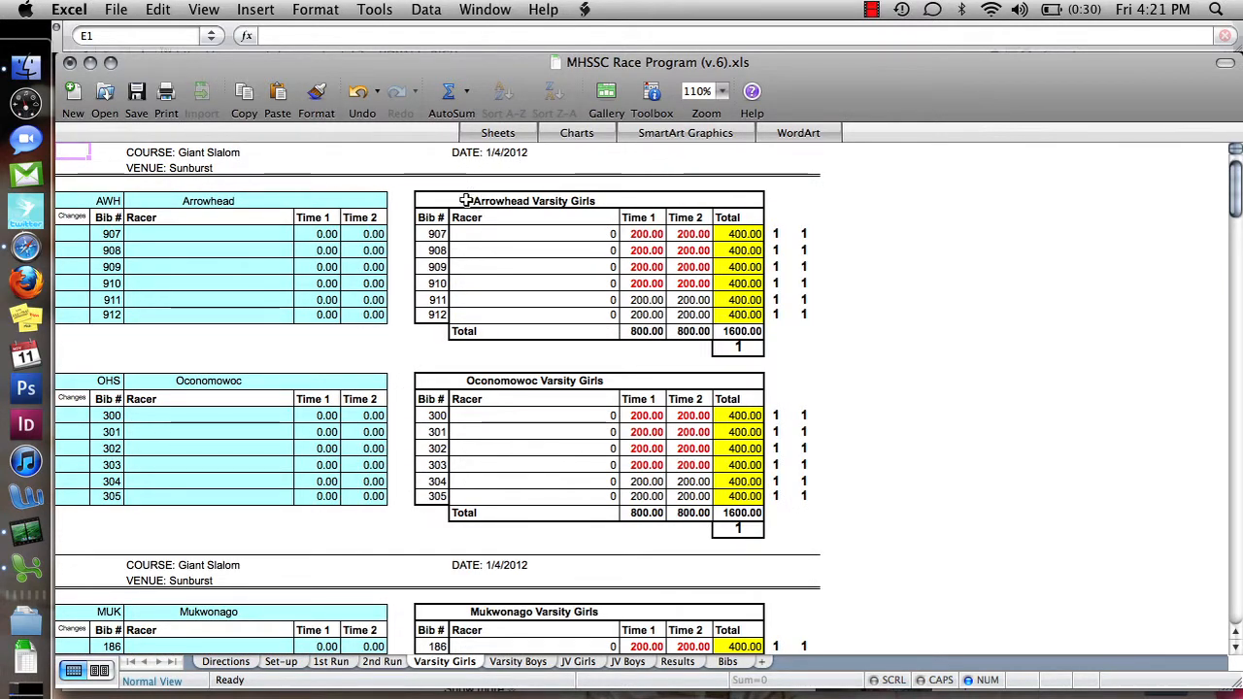
pyautogui.scroll(-15, 94, 202)
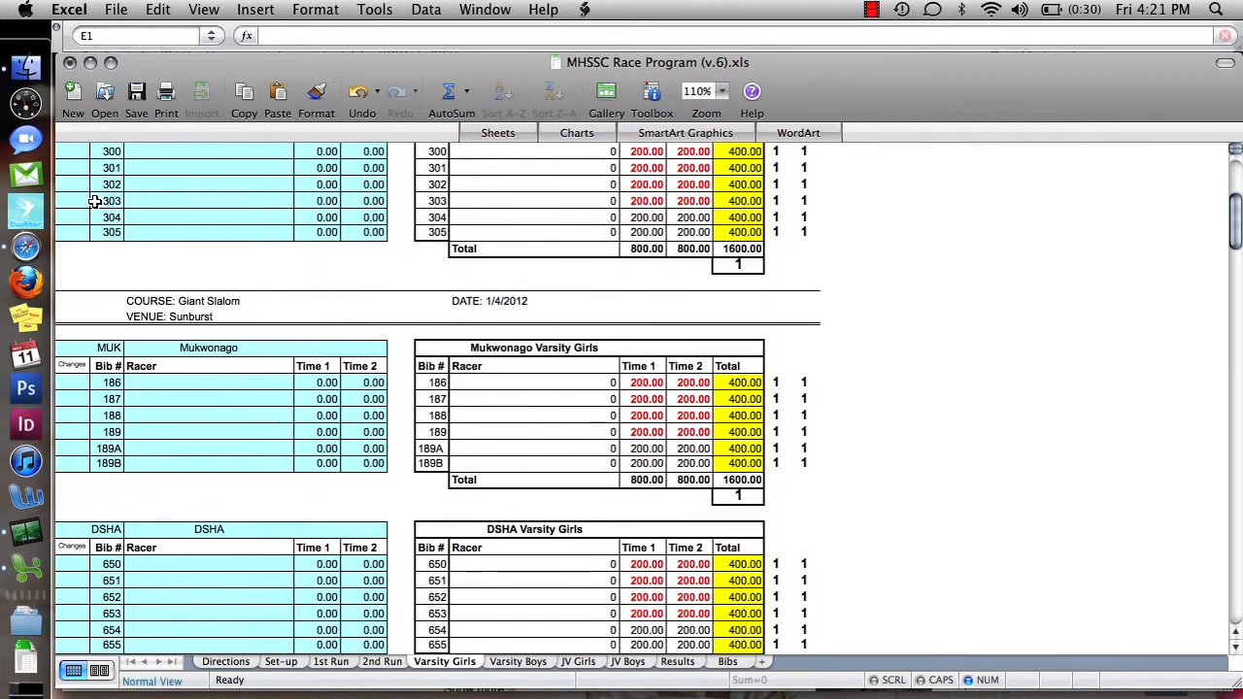
pyautogui.scroll(10, 94, 201)
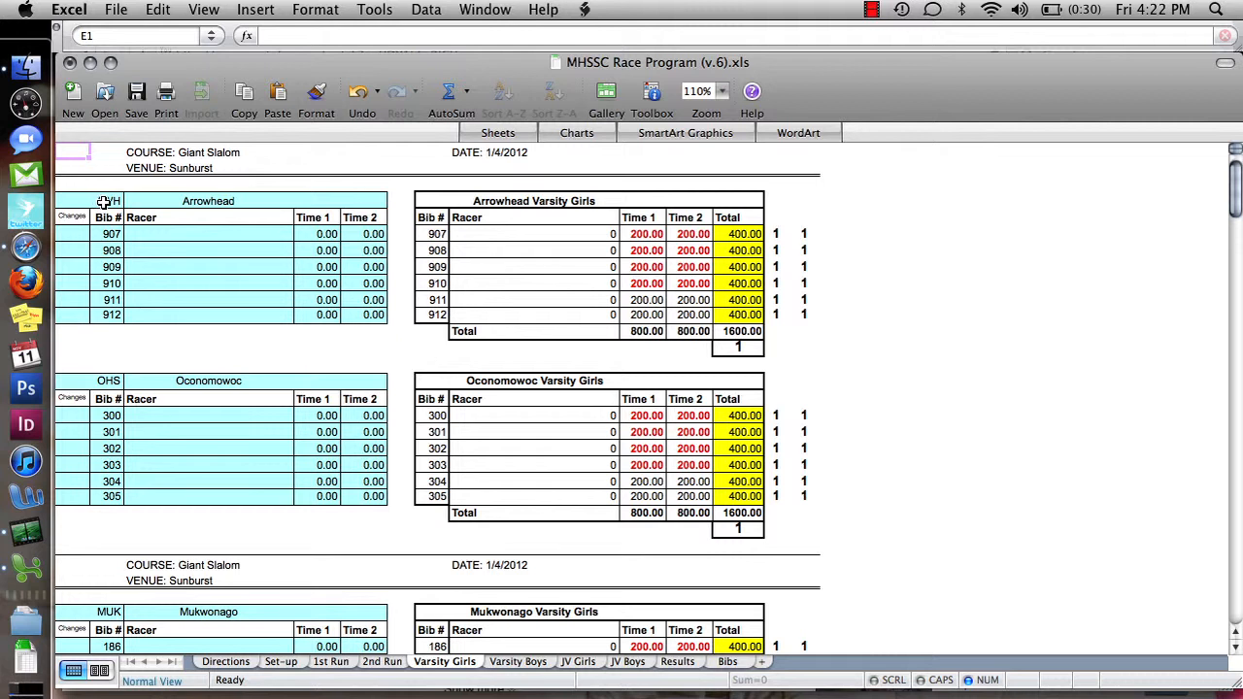
pyautogui.click(138, 201)
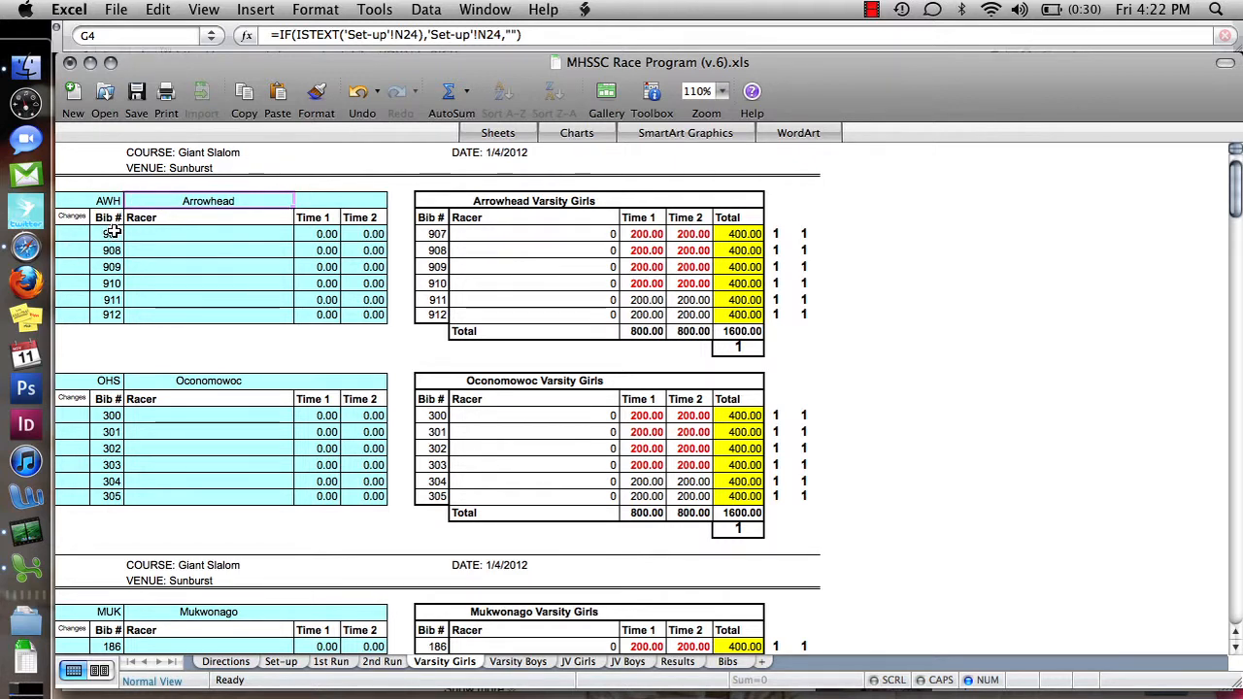
pyautogui.click(111, 233)
pyautogui.scroll(-5, 111, 234)
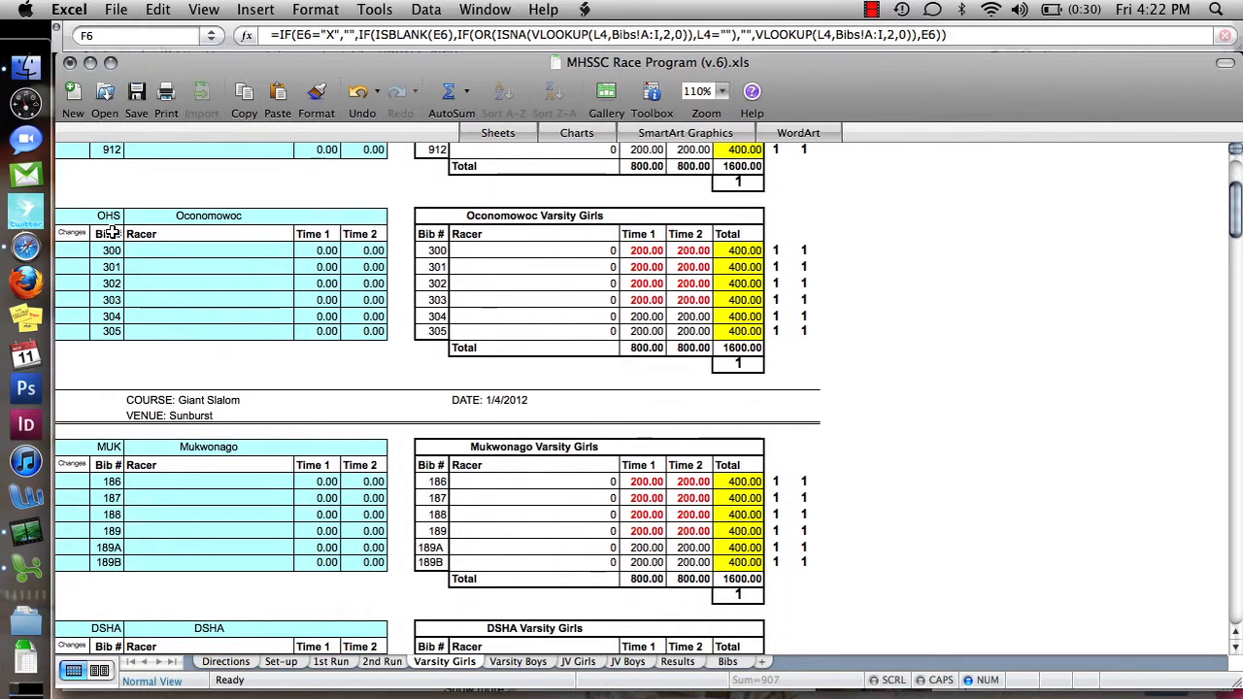
pyautogui.scroll(-10, 112, 233)
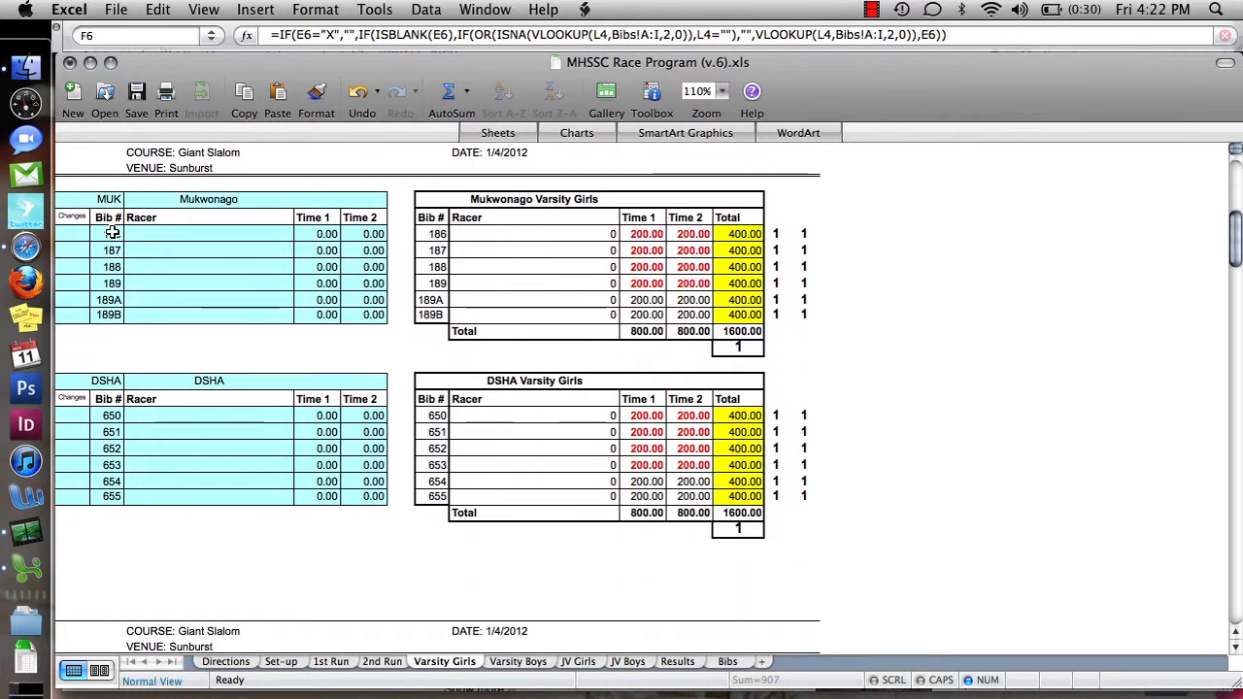
pyautogui.scroll(-7, 112, 233)
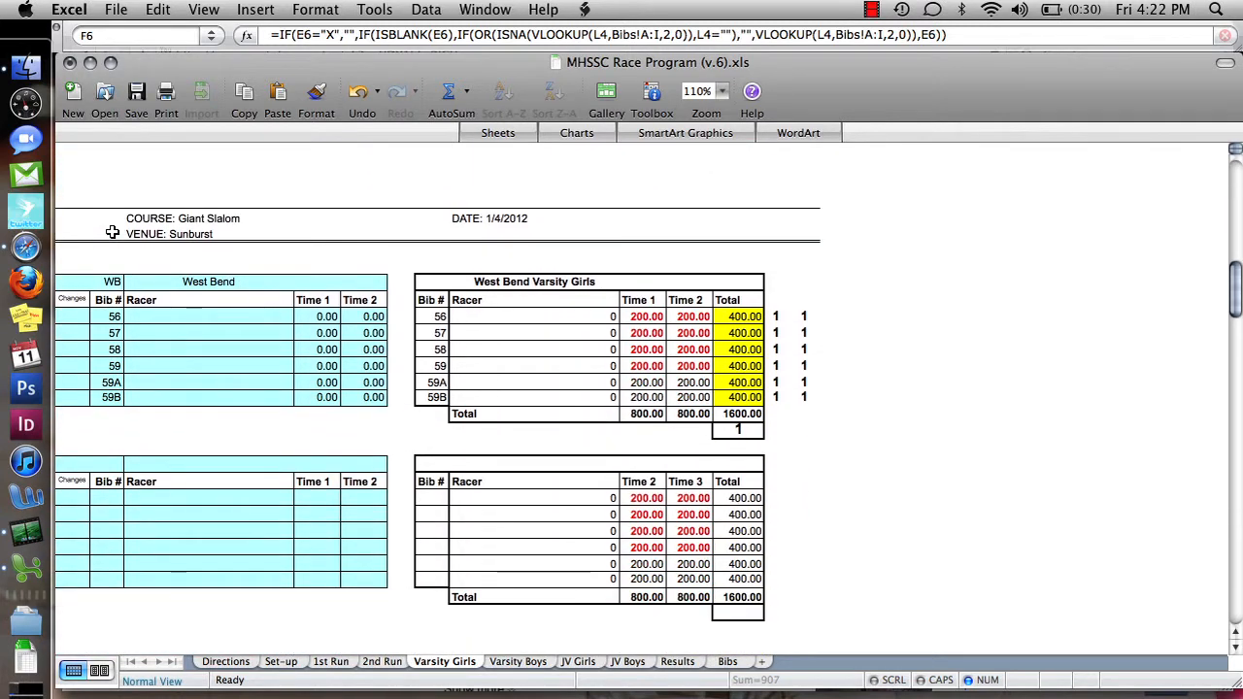
pyautogui.scroll(8, 111, 233)
pyautogui.scroll(15, 112, 231)
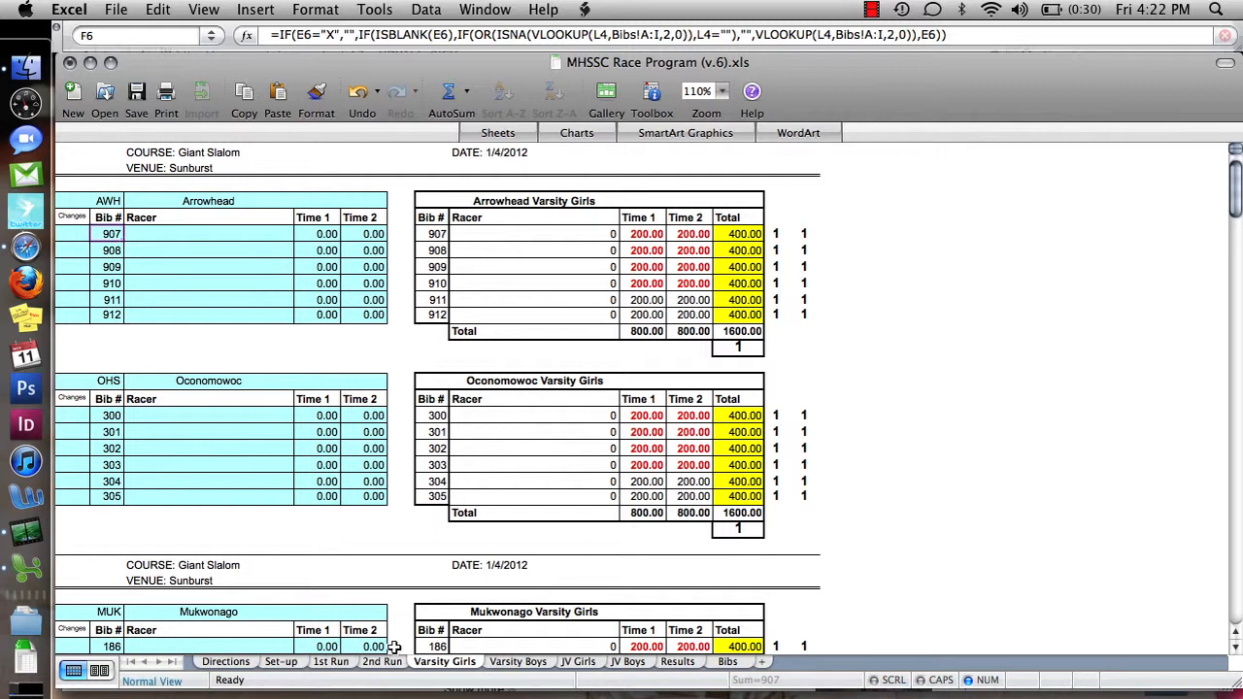
# Look through the school tables and bib numbers on the Varsity Boys sheet.
pyautogui.click(516, 663)
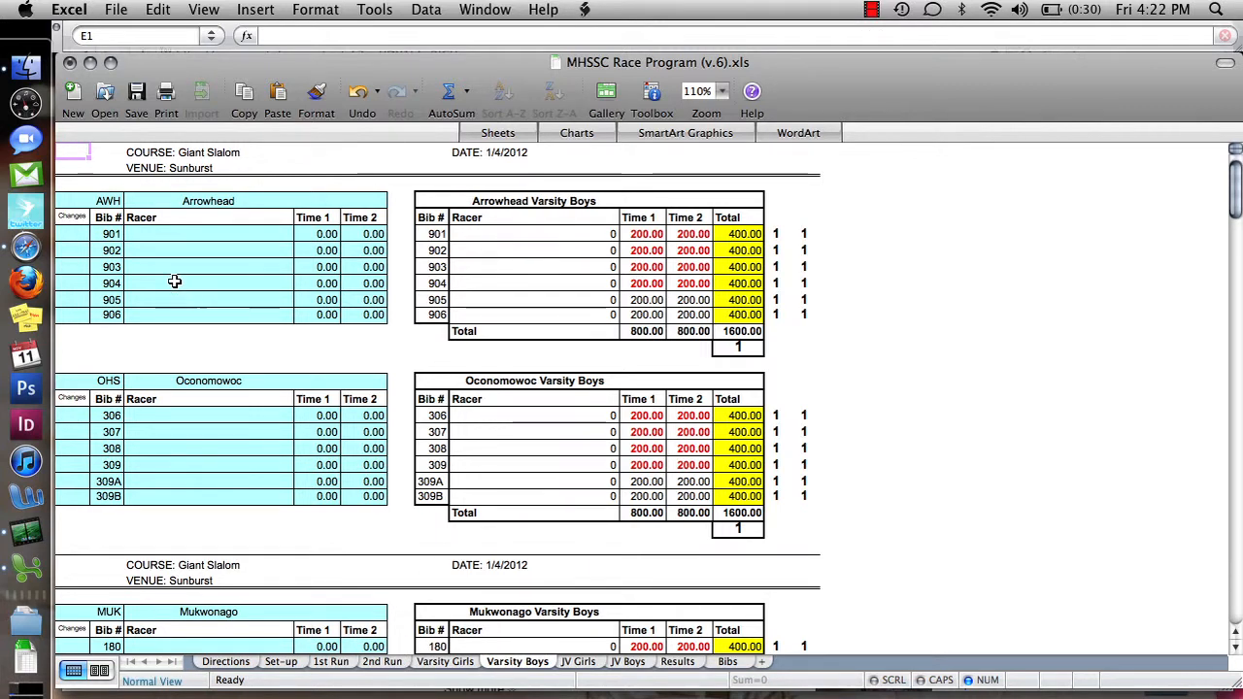
pyautogui.scroll(-16, 174, 281)
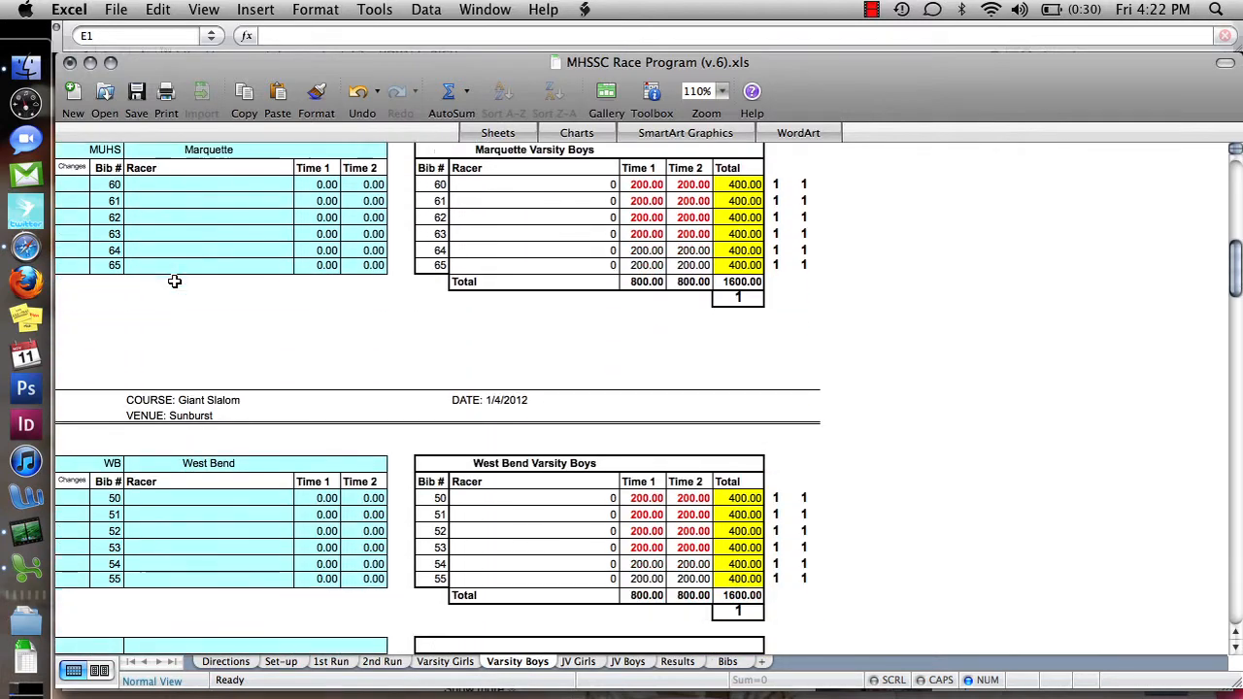
pyautogui.scroll(-9, 174, 282)
pyautogui.scroll(15, 174, 282)
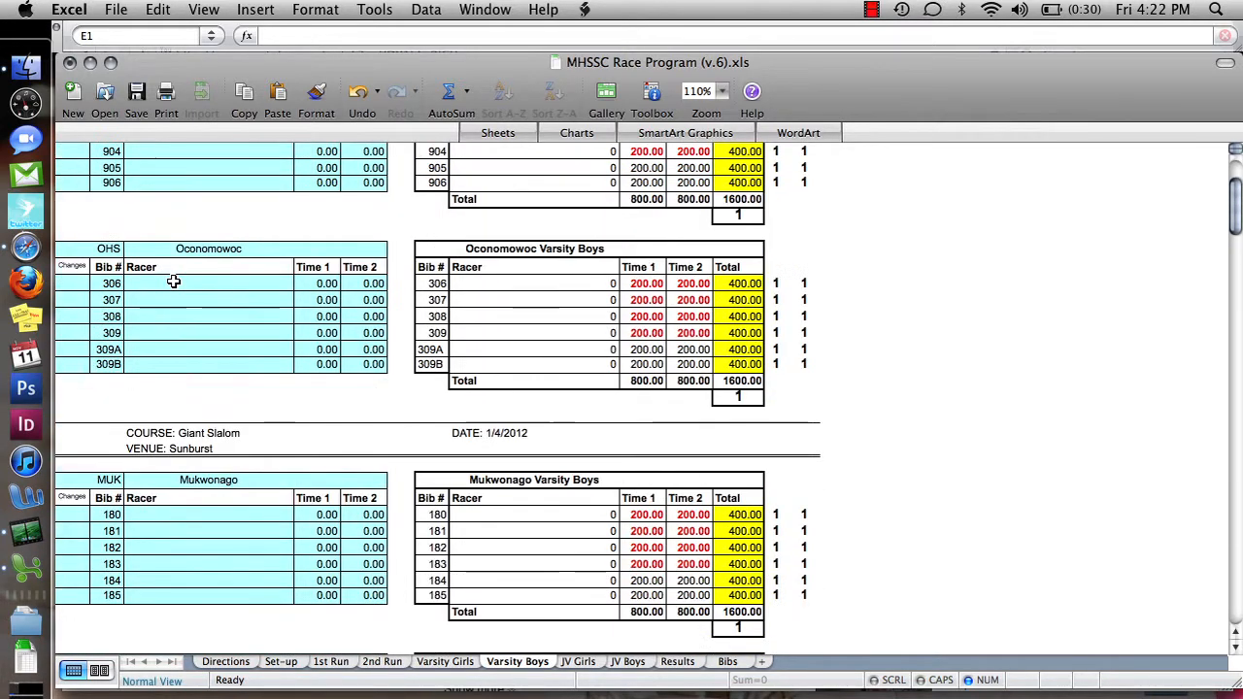
# Look through the team tables and bib numbers on the JV Girls sheet, including the formula behind Oconomowoc's team name.
pyautogui.scroll(3, 174, 281)
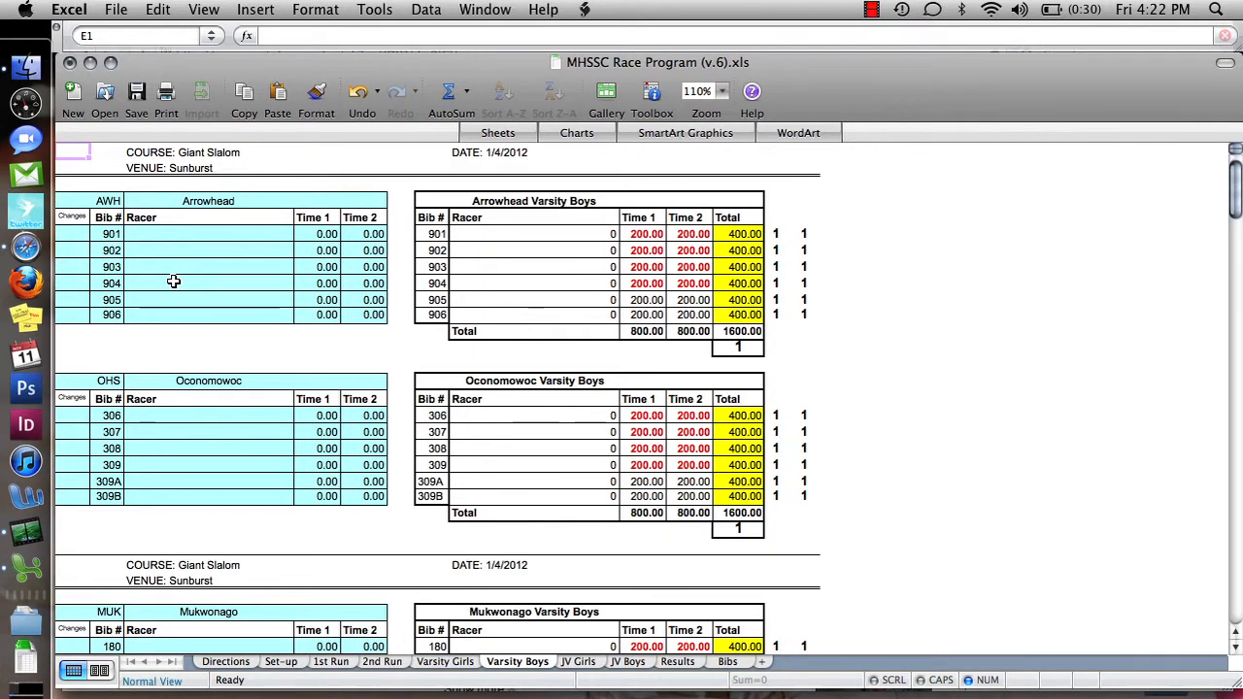
pyautogui.click(579, 663)
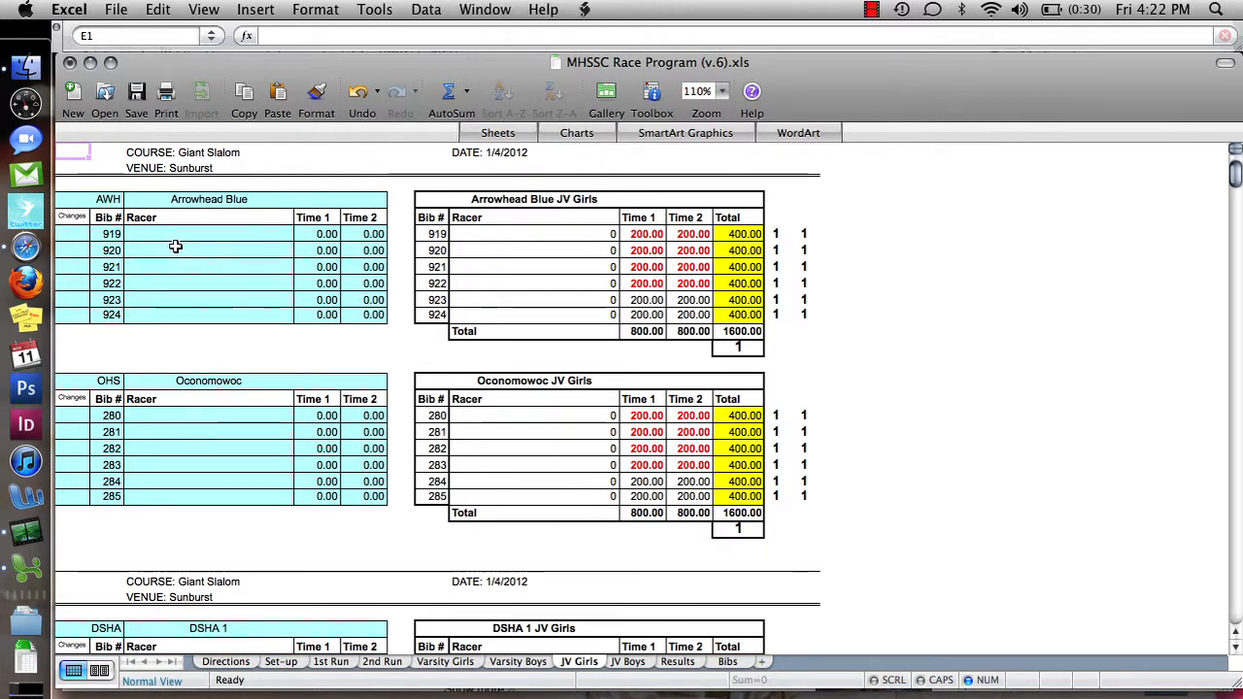
pyautogui.scroll(-5, 169, 233)
pyautogui.scroll(1, 169, 233)
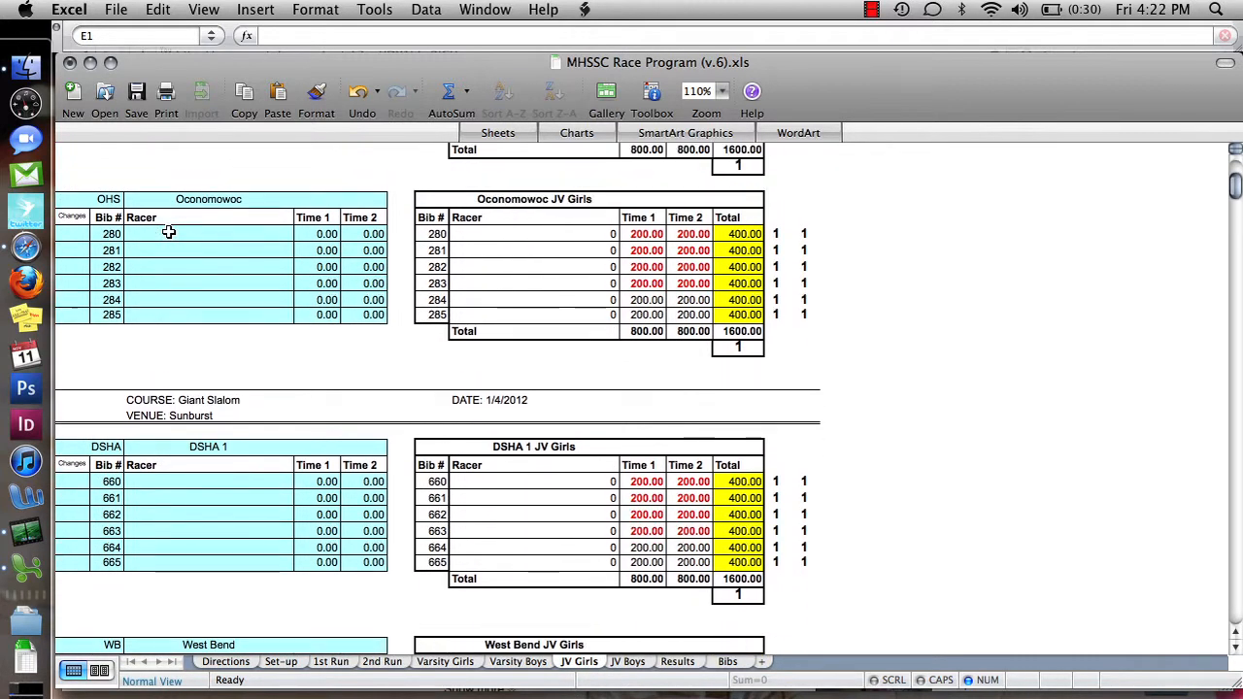
pyautogui.click(181, 215)
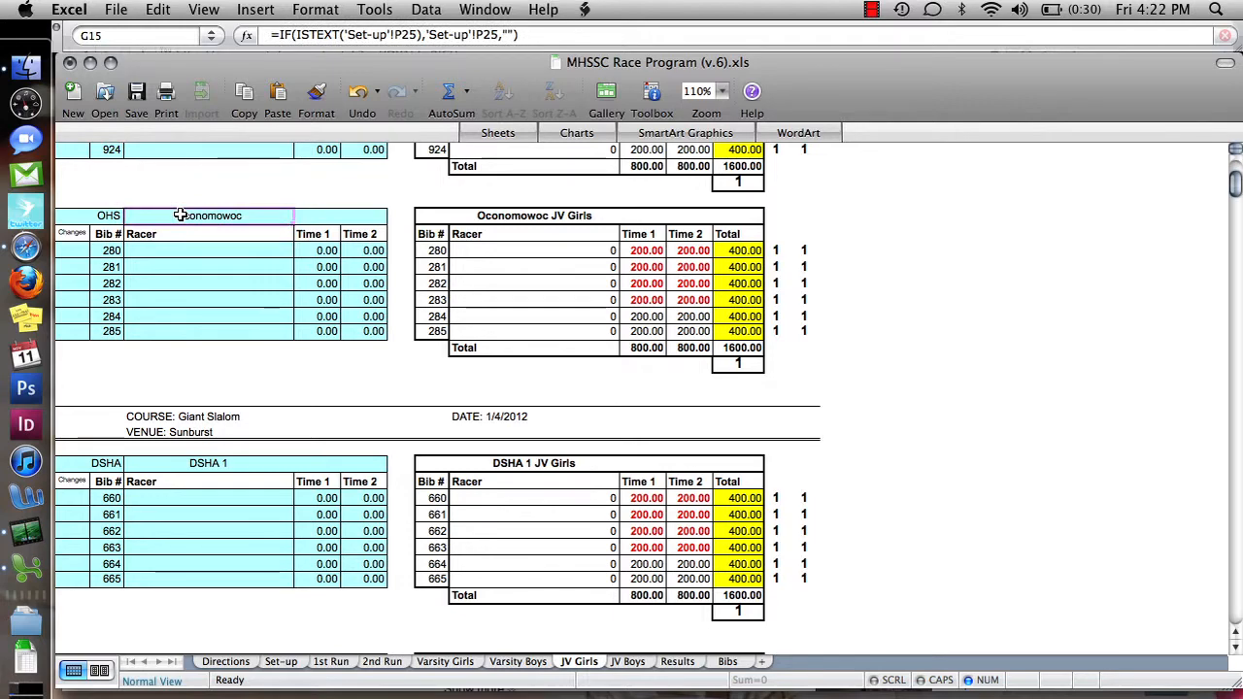
pyautogui.scroll(5, 181, 215)
pyautogui.scroll(-2, 181, 214)
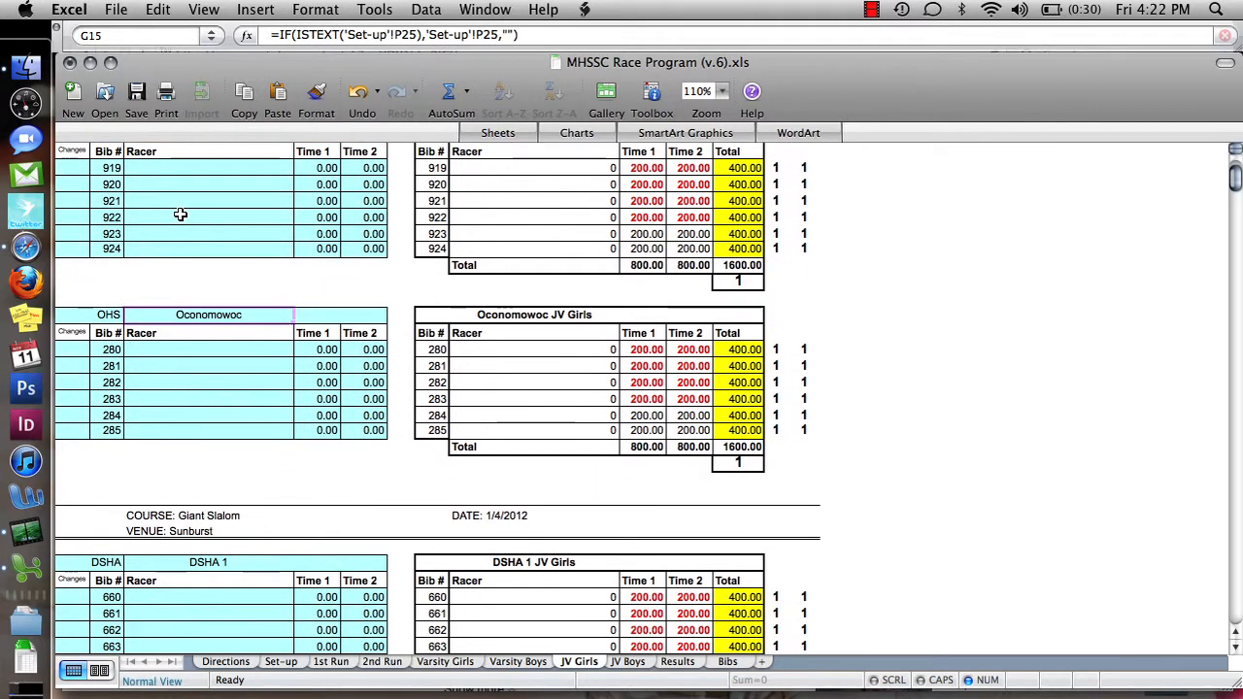
pyautogui.scroll(-10, 181, 214)
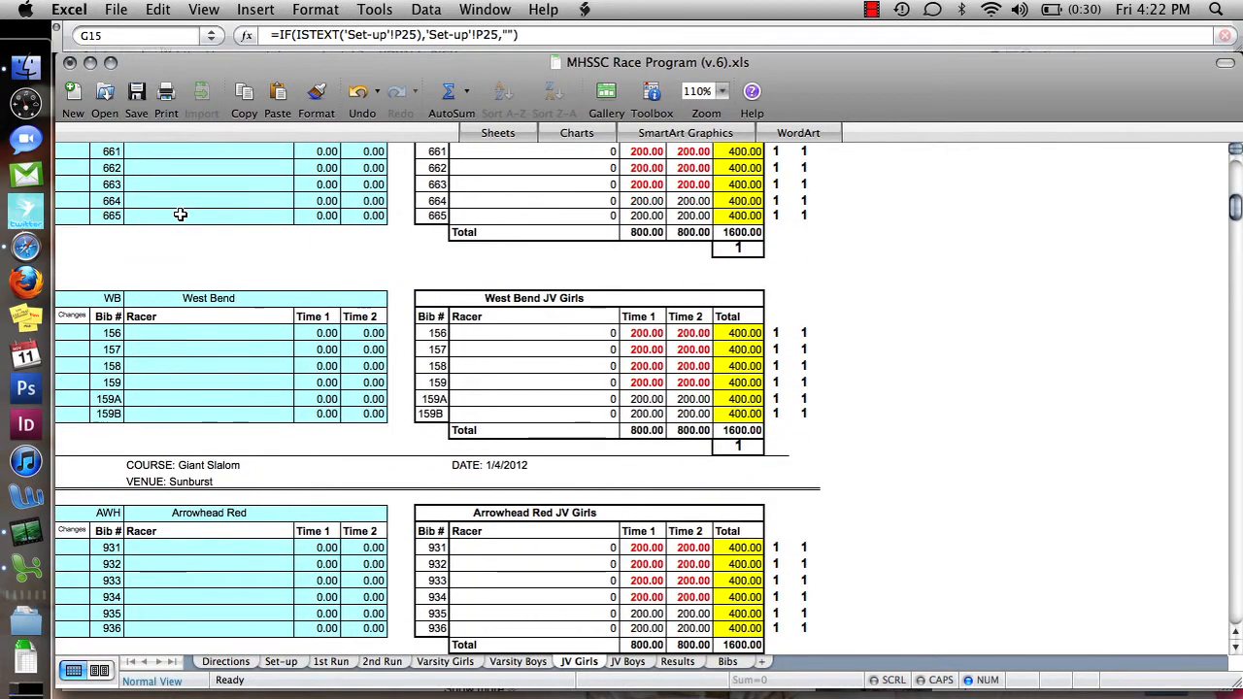
pyautogui.scroll(-8, 181, 214)
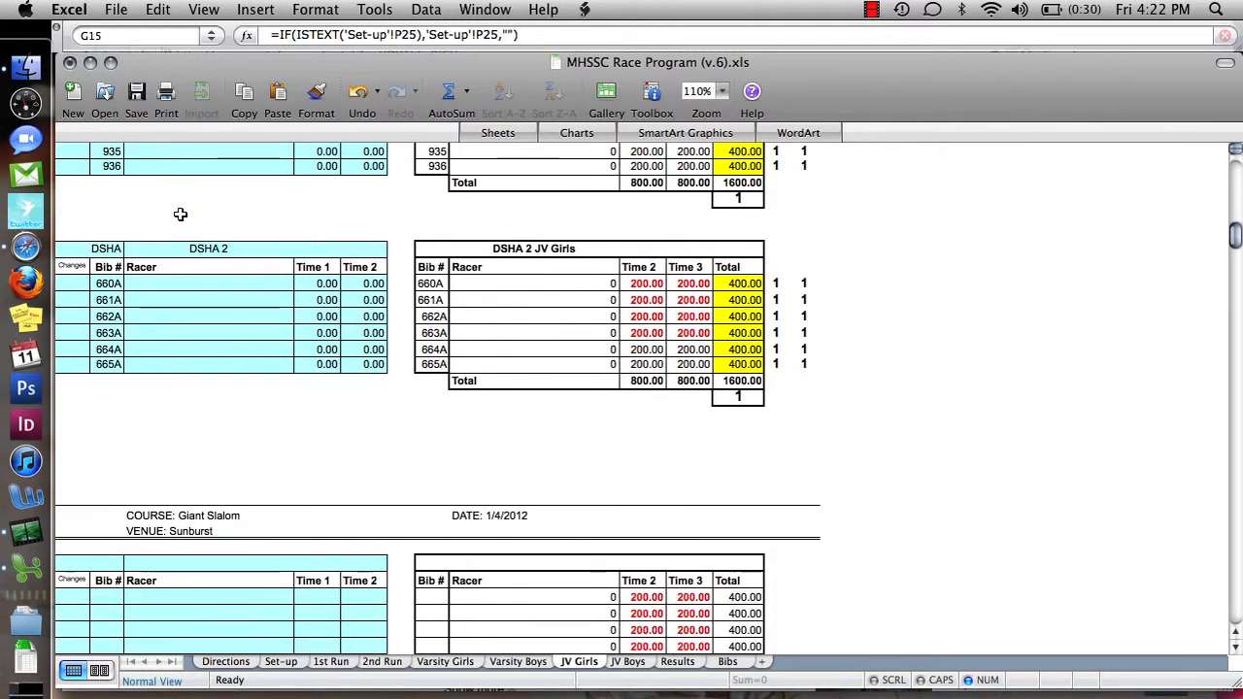
pyautogui.scroll(-3, 181, 215)
pyautogui.scroll(9, 181, 215)
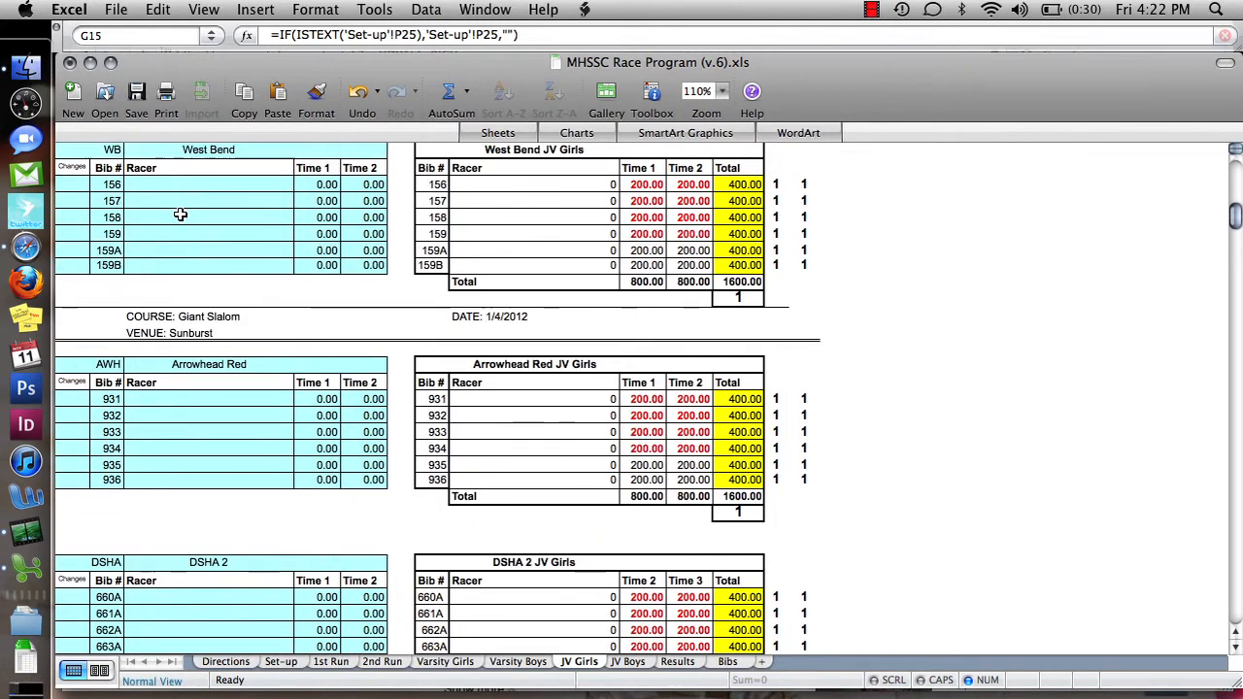
pyautogui.scroll(10, 181, 215)
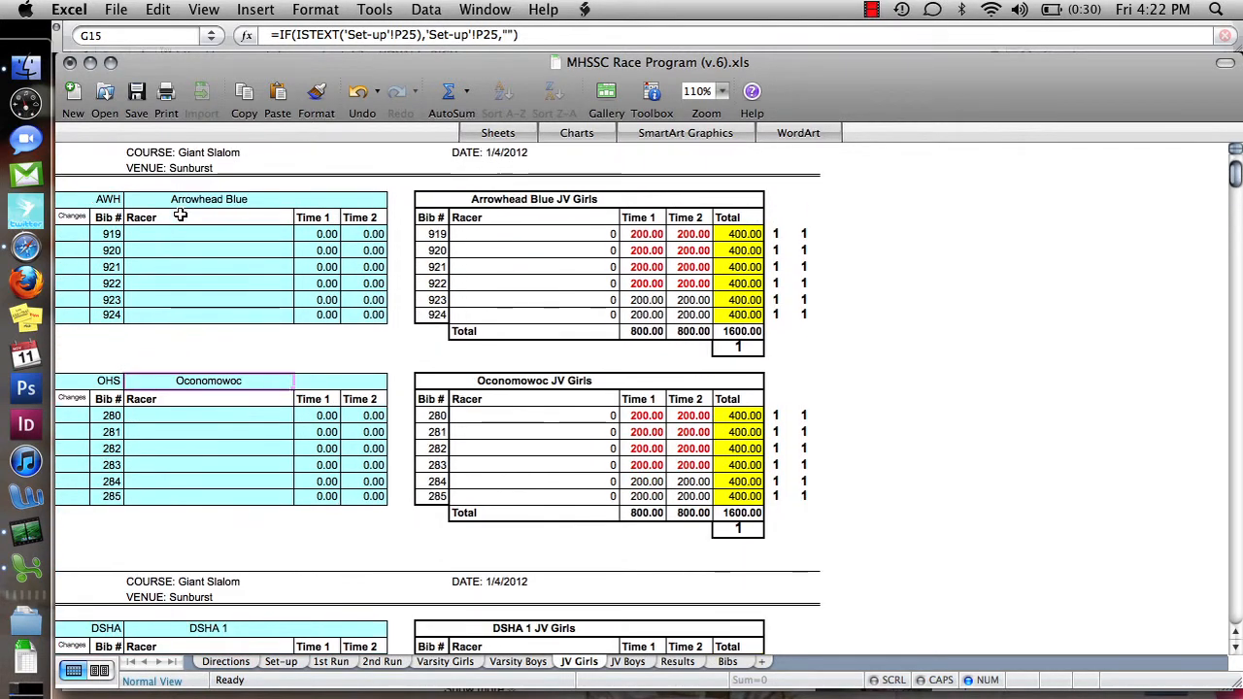
# Enter 800 as the first bib change for the Oconomowoc Gold team on the JV Boys sheet.
pyautogui.click(630, 662)
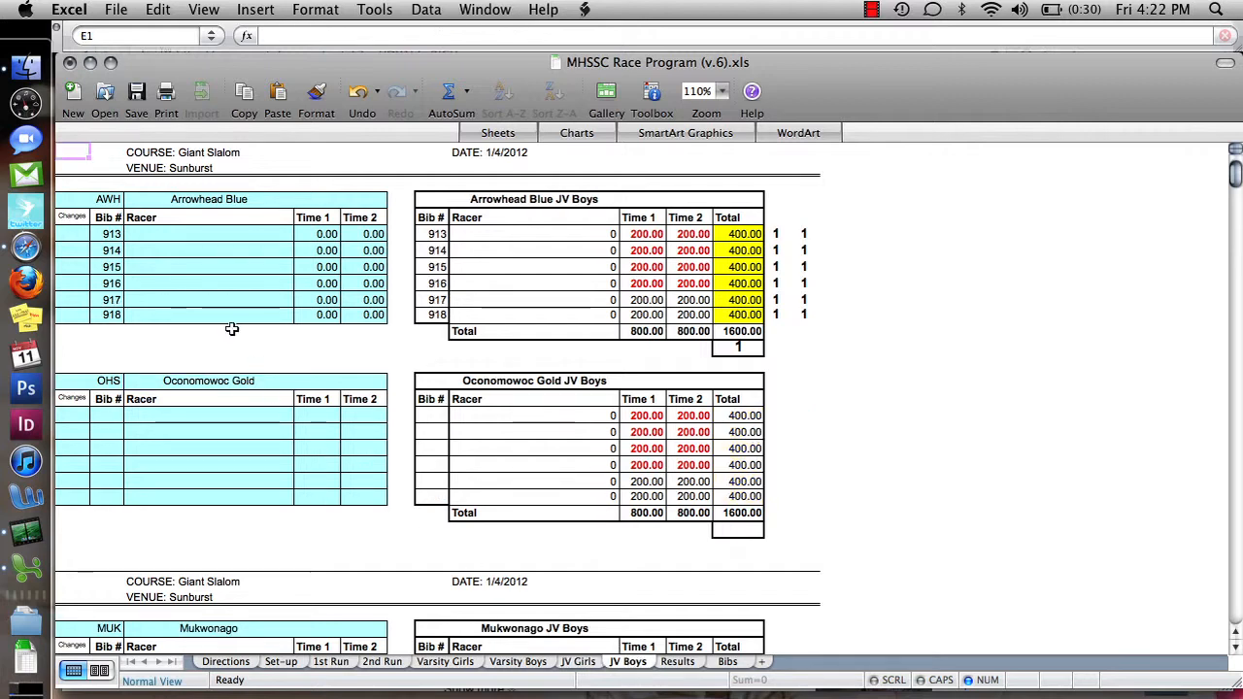
pyautogui.scroll(-5, 181, 267)
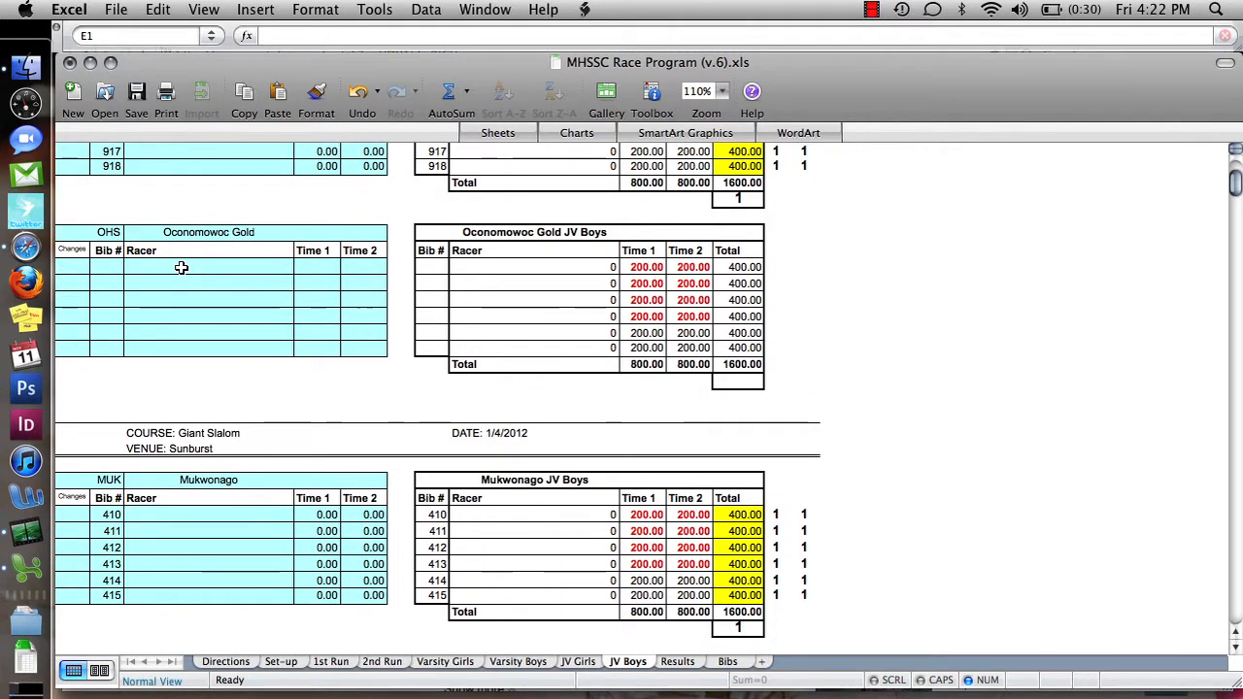
pyautogui.click(97, 269)
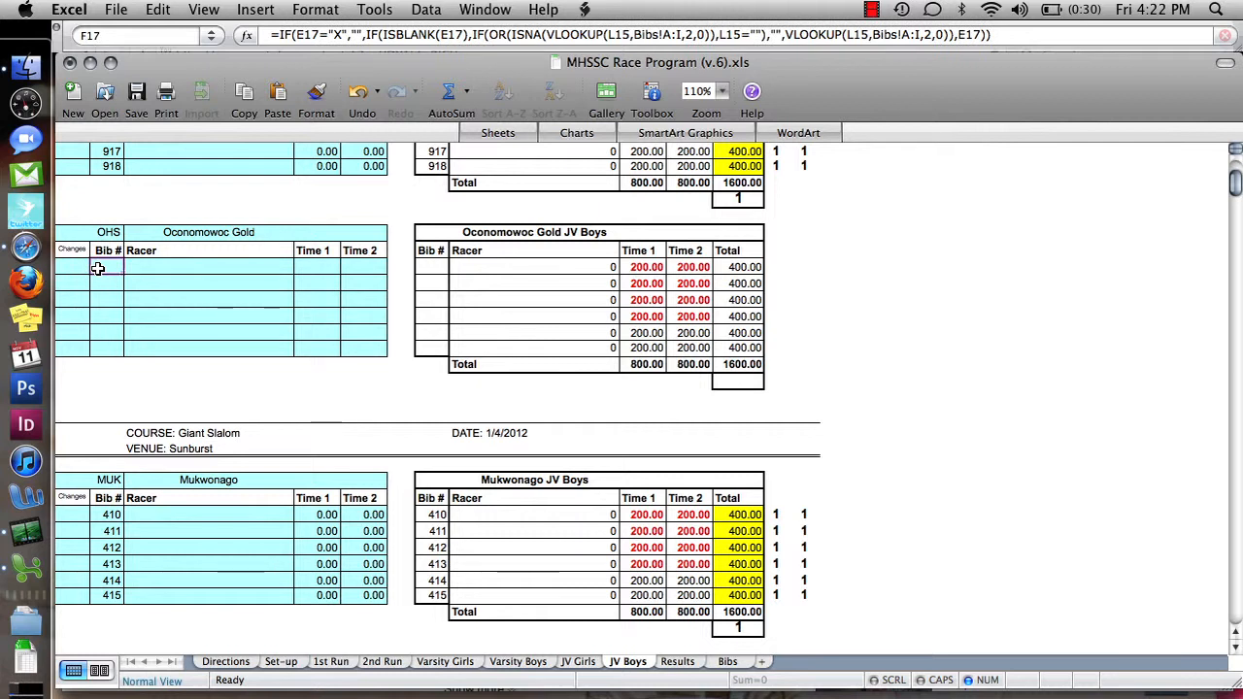
pyautogui.press('Left')
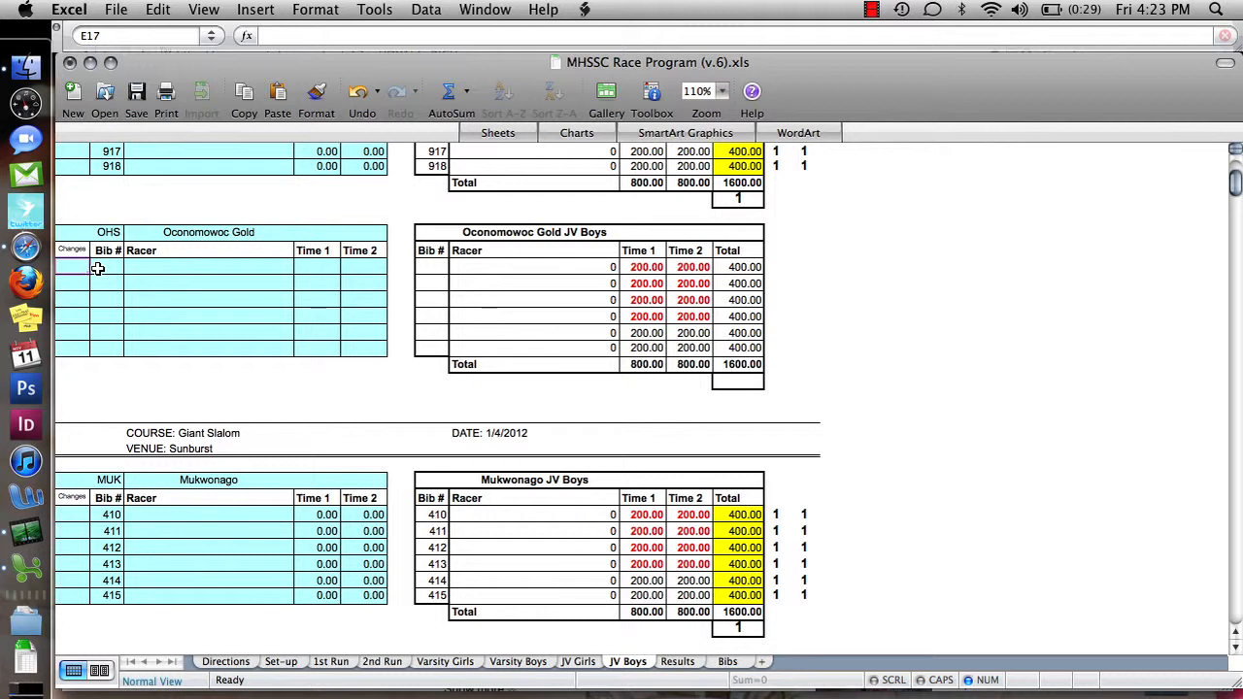
pyautogui.write('8')
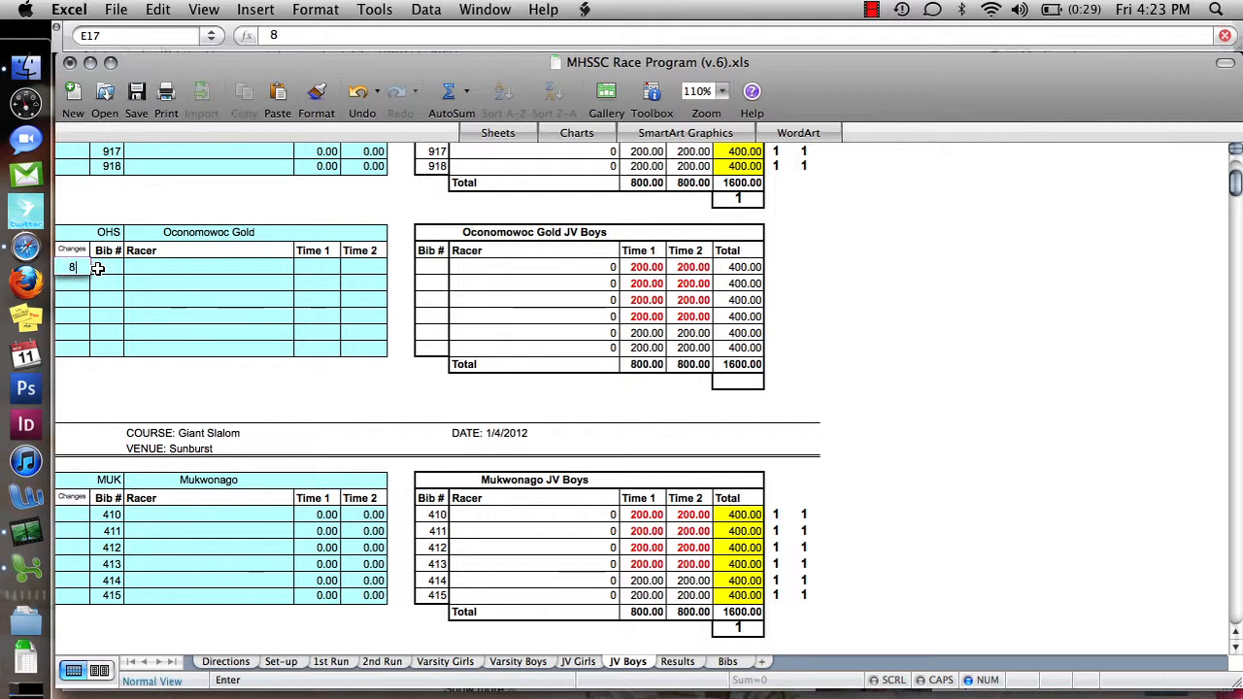
pyautogui.write('00')
pyautogui.press('Return')
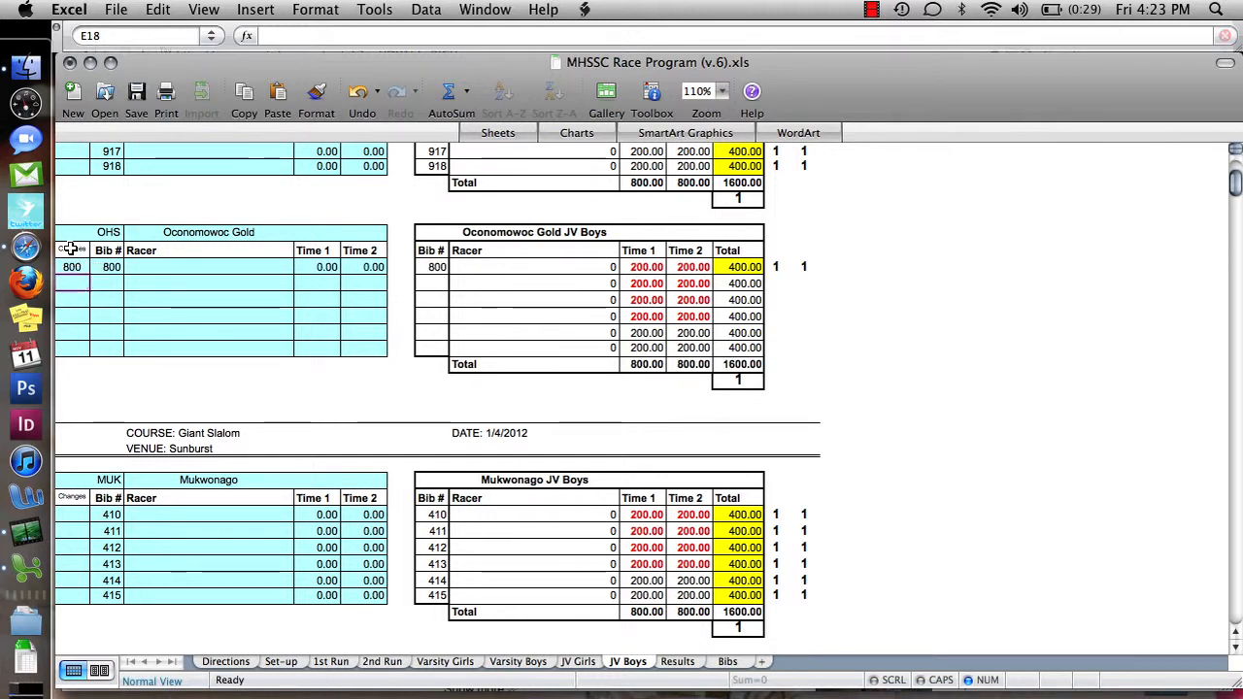
# Try to edit the second bib number cell of the Oconomowoc Gold table directly instead of its Changes cell.
pyautogui.click(70, 249)
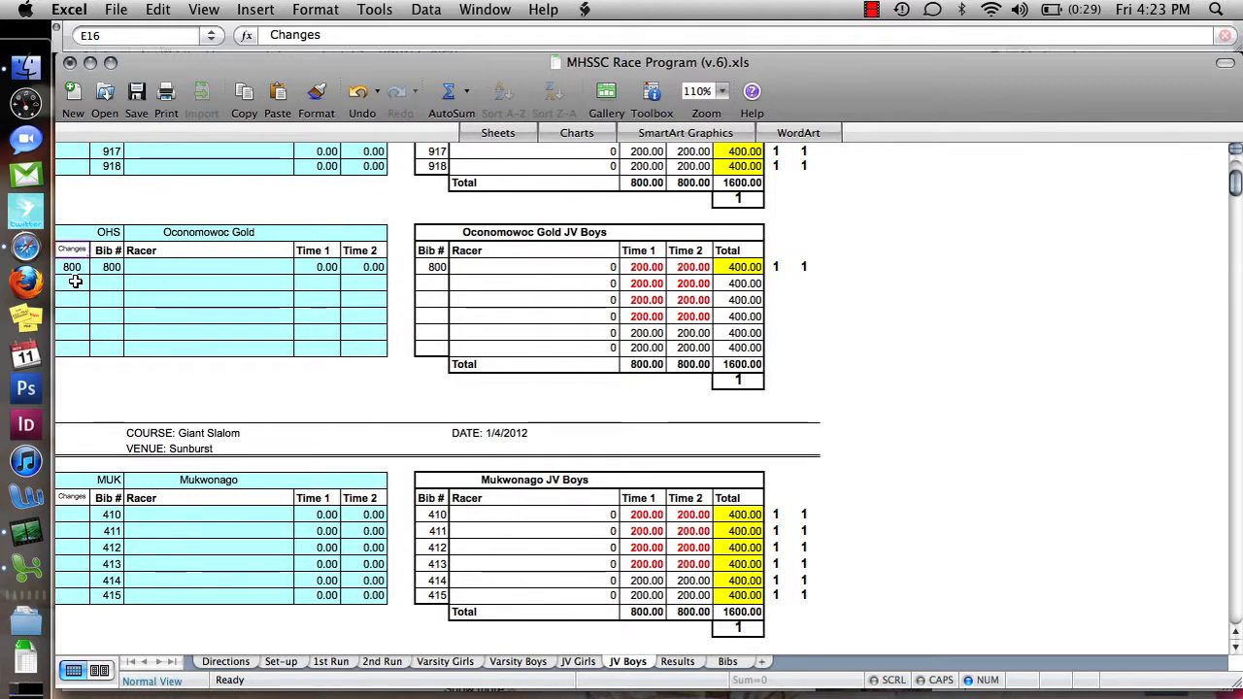
pyautogui.click(104, 281)
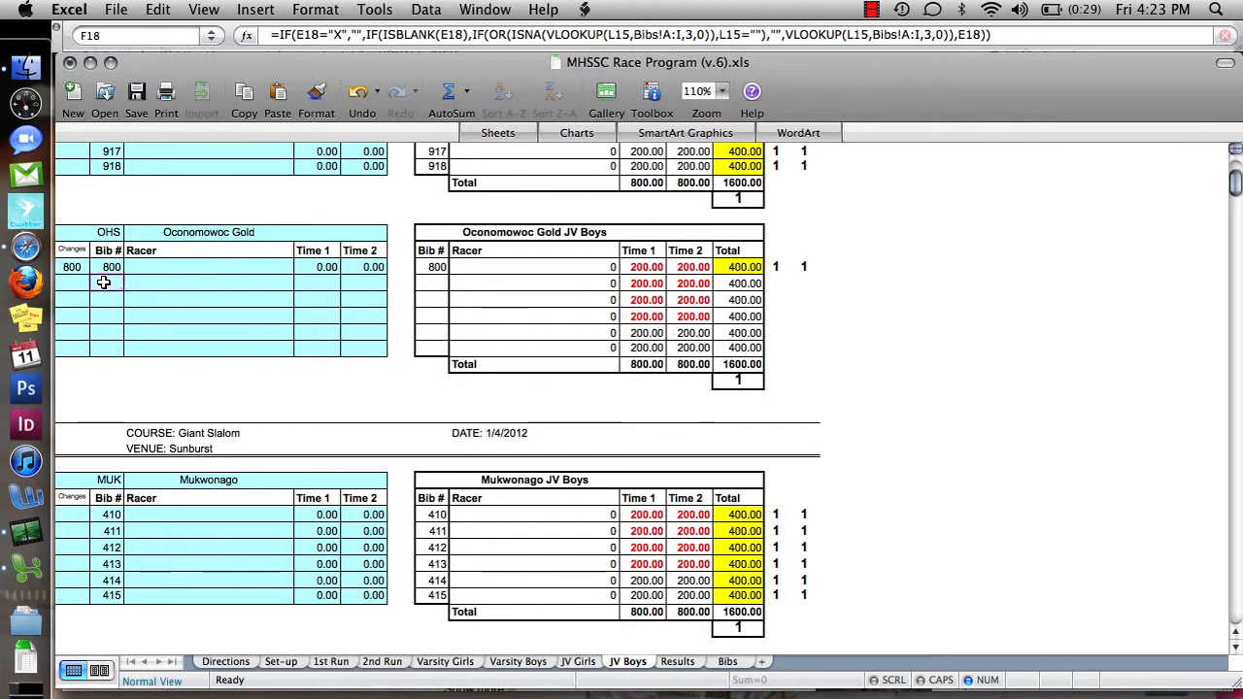
pyautogui.doubleClick(104, 283)
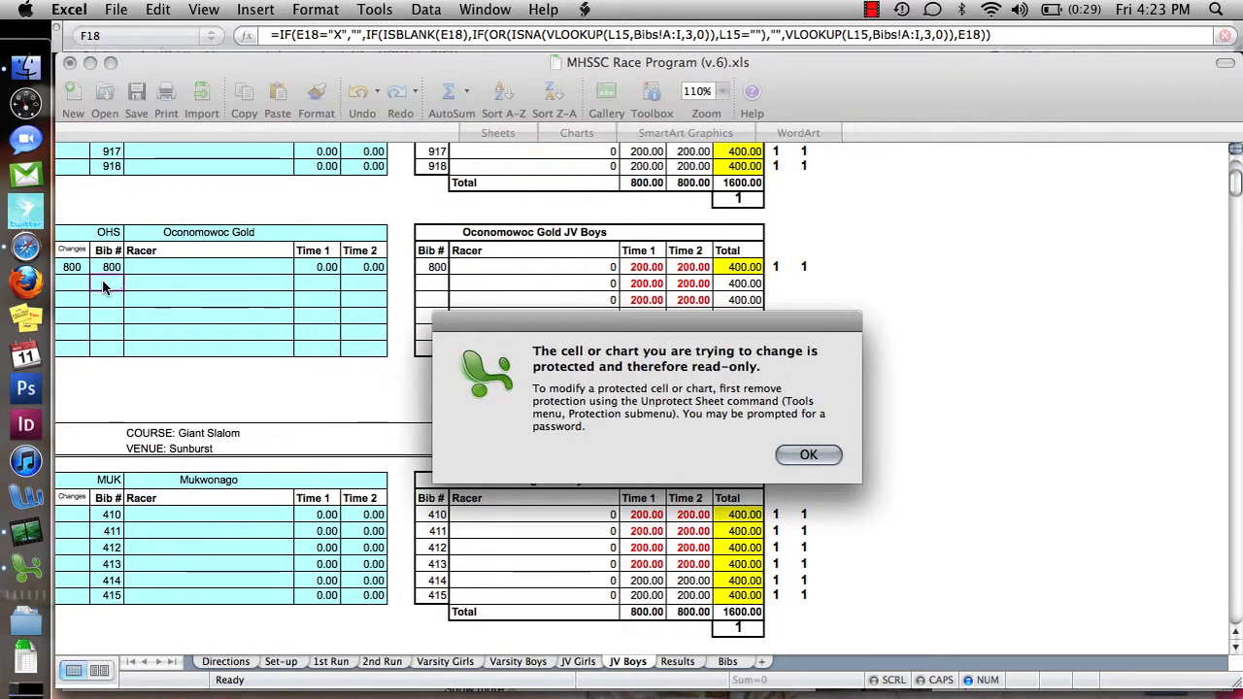
pyautogui.click(809, 456)
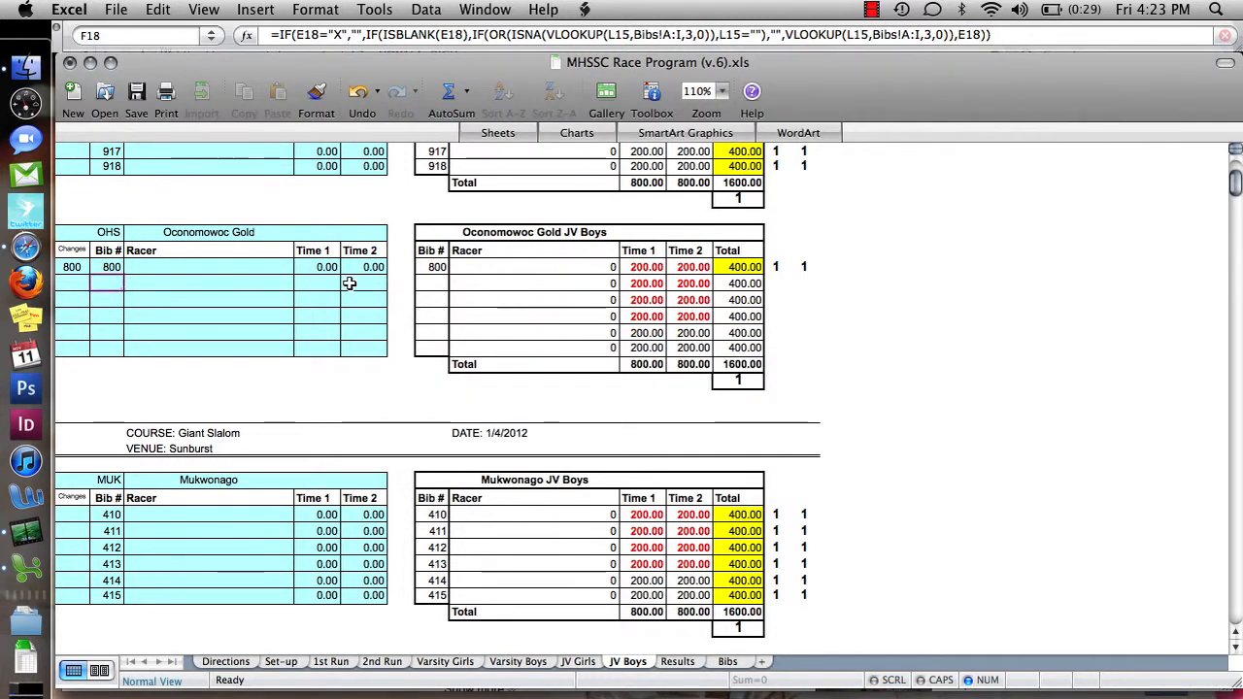
pyautogui.click(207, 233)
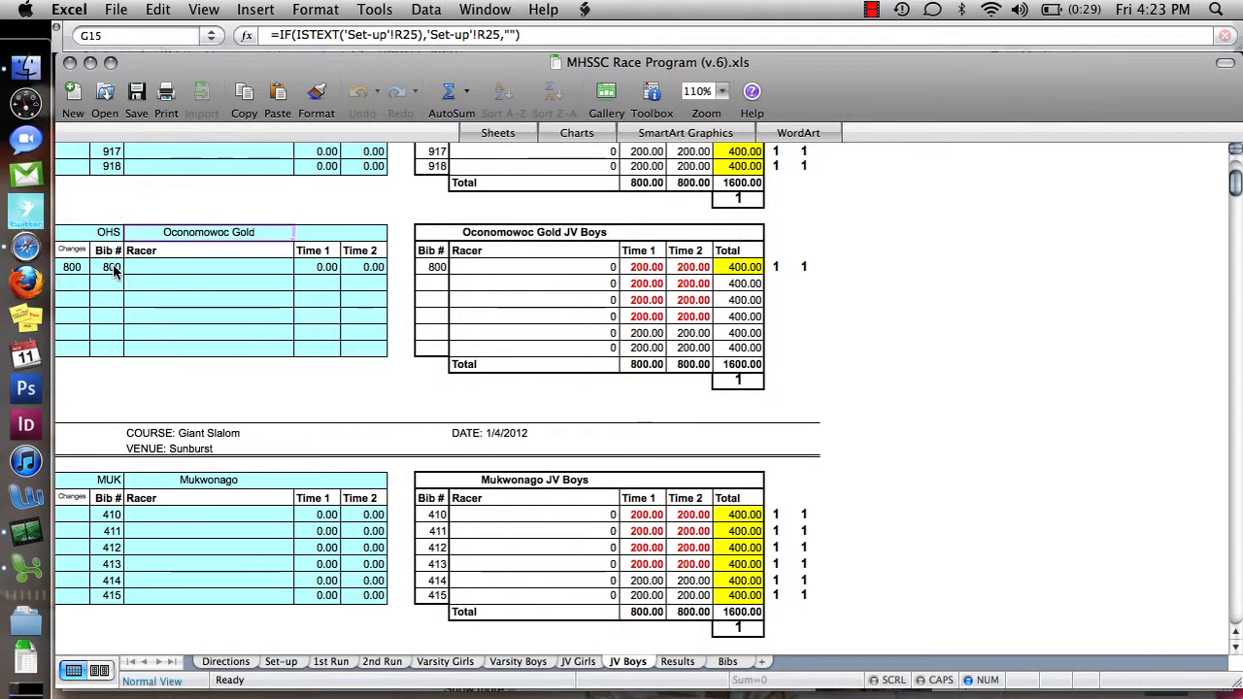
# Fill the remaining Changes cells of the Oconomowoc Gold JV Boys table with bibs 801, 802, 803, 804 and 805.
pyautogui.click(73, 284)
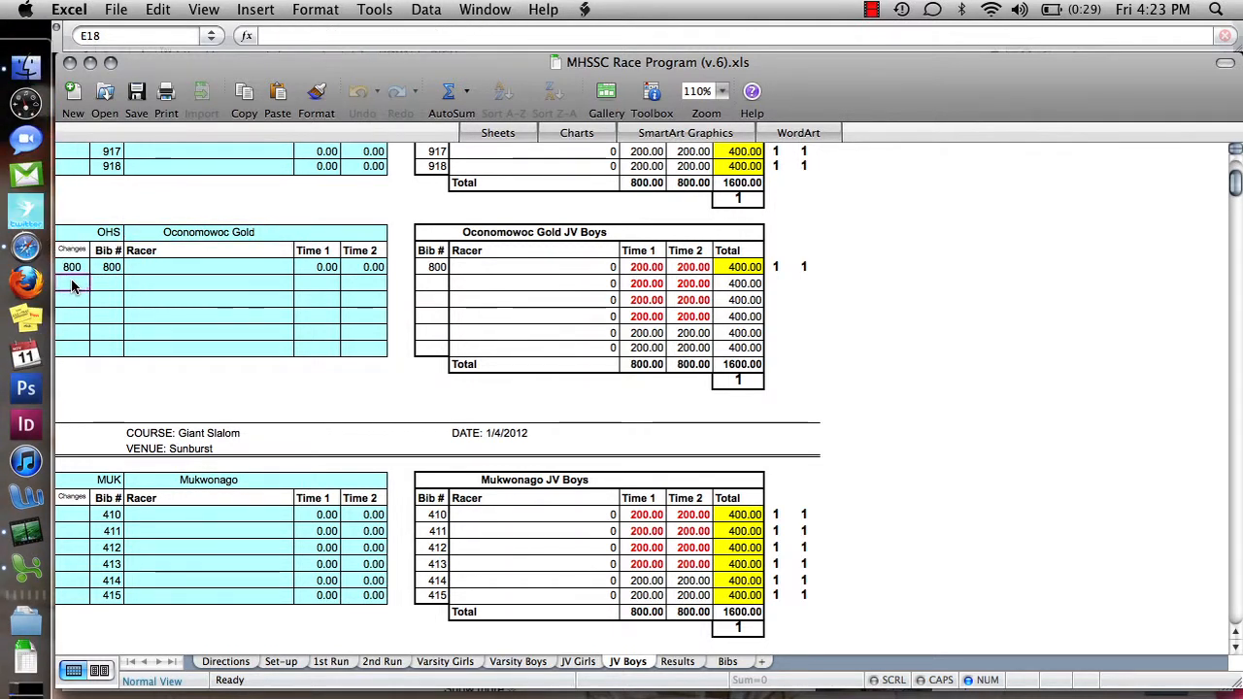
pyautogui.write('801')
pyautogui.press('Return')
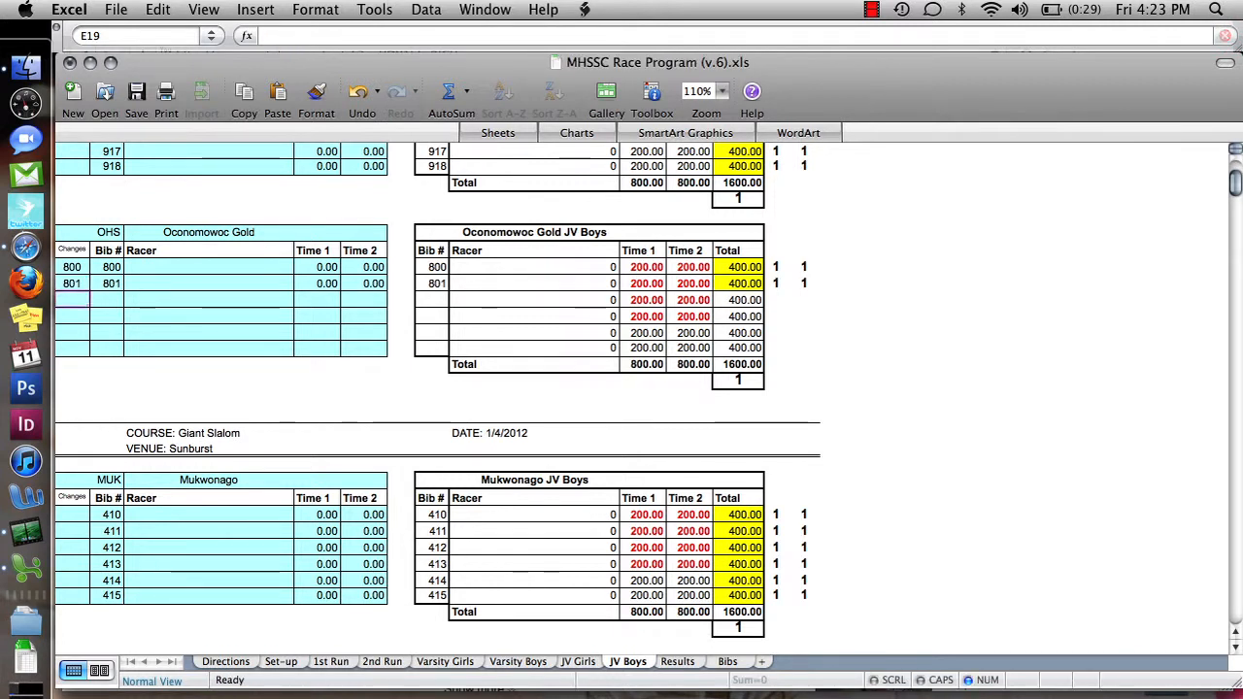
pyautogui.write('802')
pyautogui.press('Return')
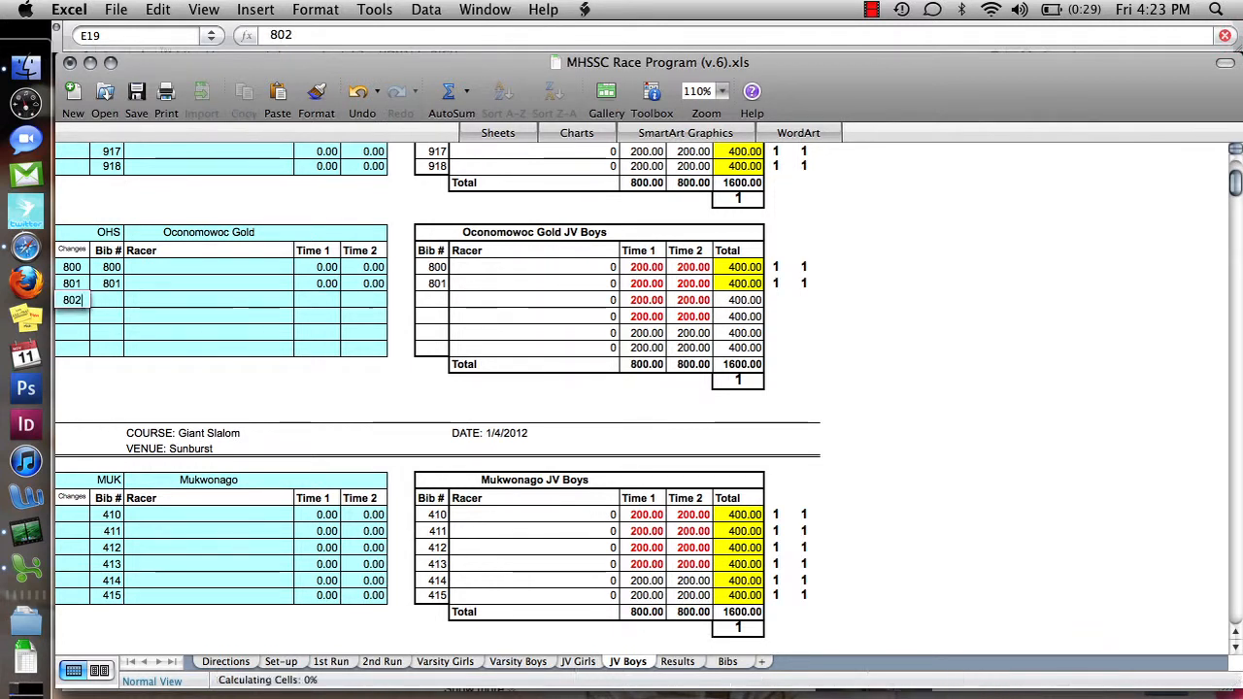
pyautogui.write('803')
pyautogui.press('Return')
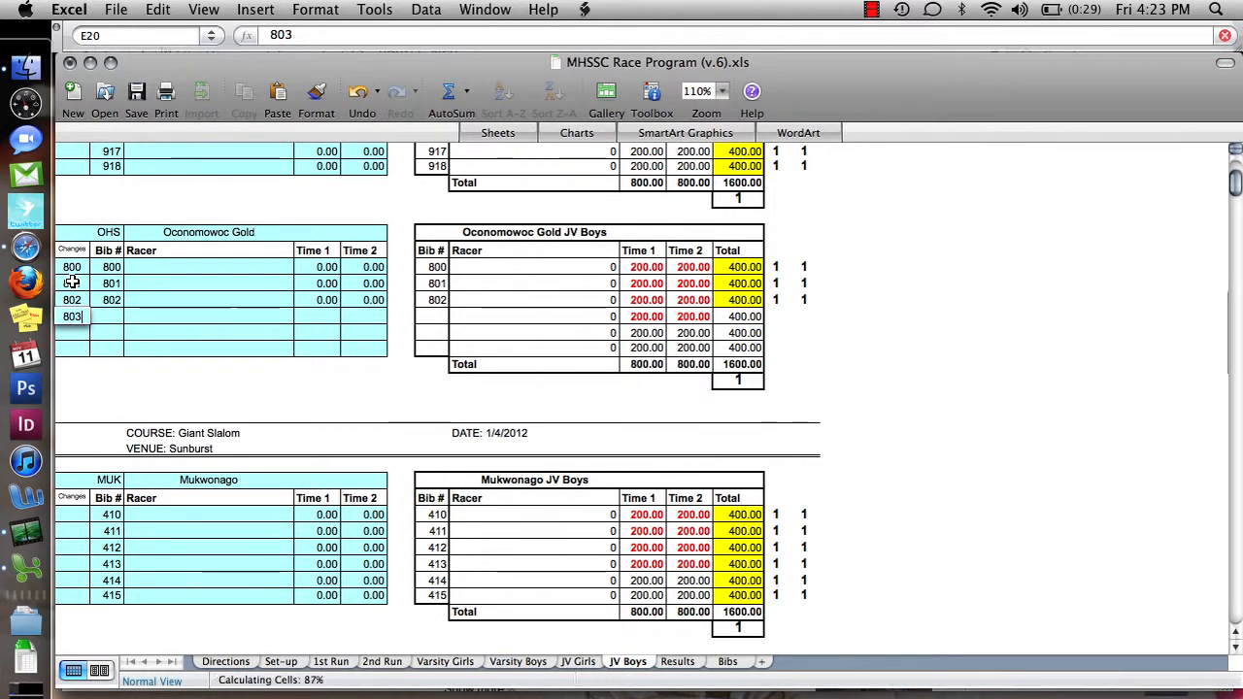
pyautogui.write('804')
pyautogui.press('Return')
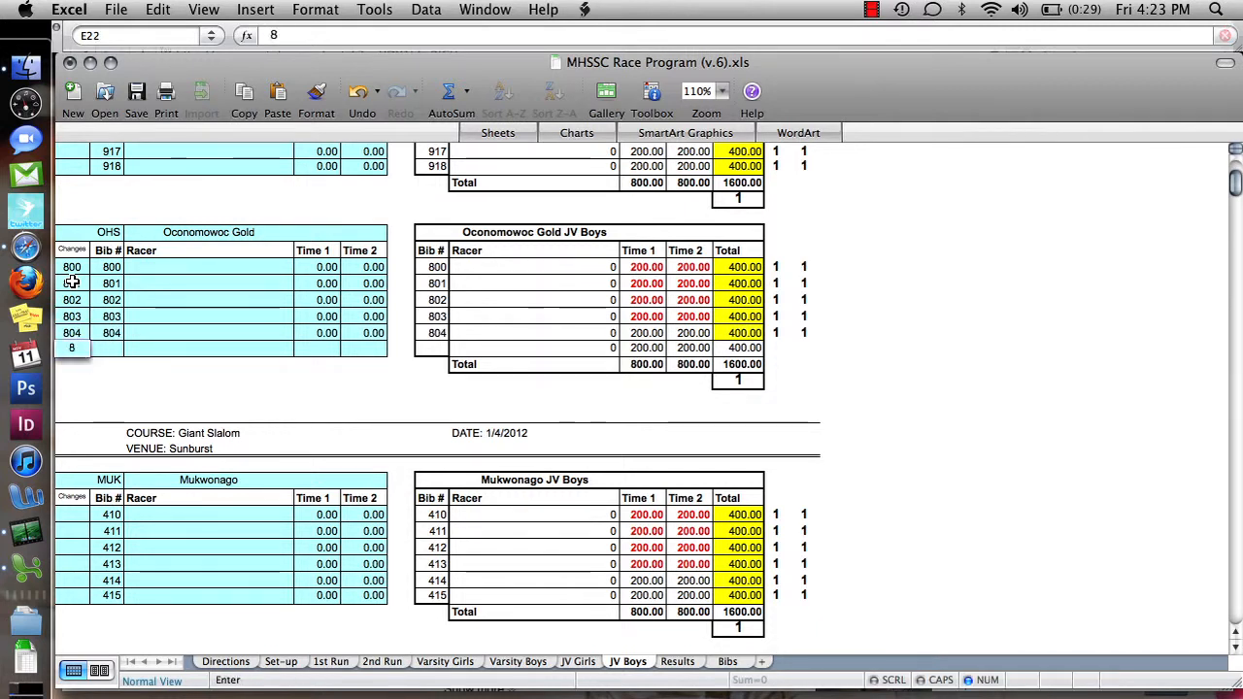
pyautogui.write('805')
pyautogui.press('Return')
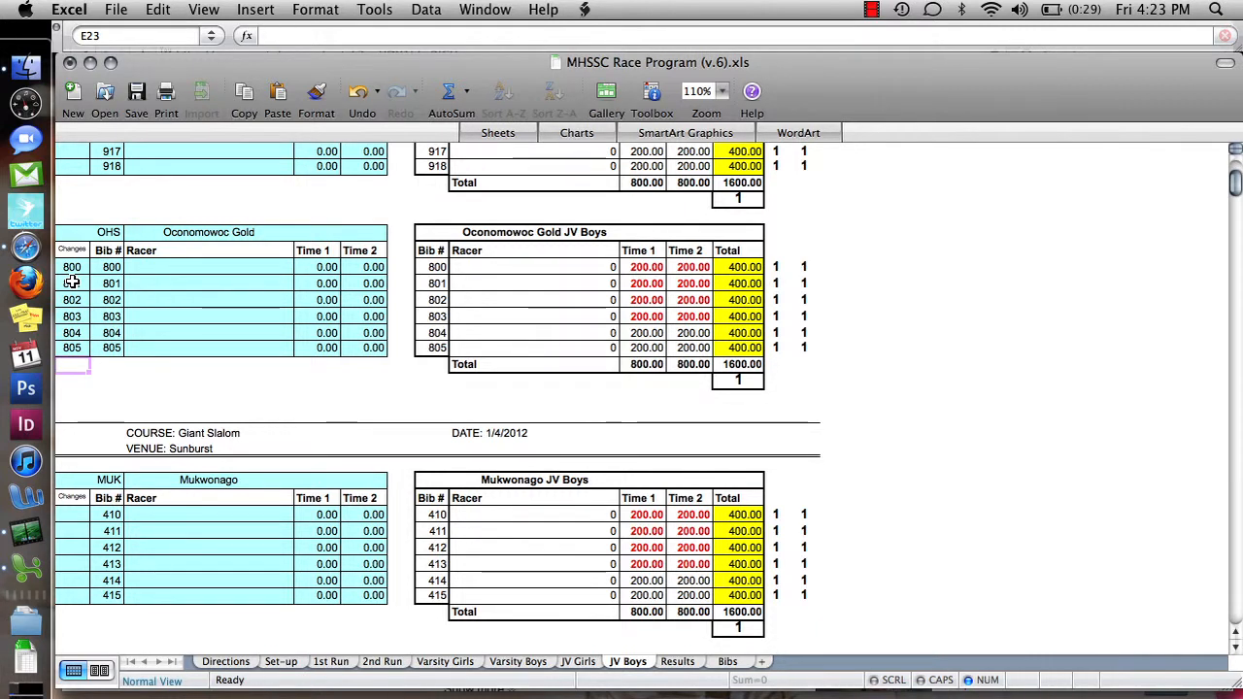
# Check the Oconomowoc JV Boys bib numbers in the running order on the 1st Run sheet.
pyautogui.scroll(3, 72, 283)
pyautogui.scroll(-6, 72, 282)
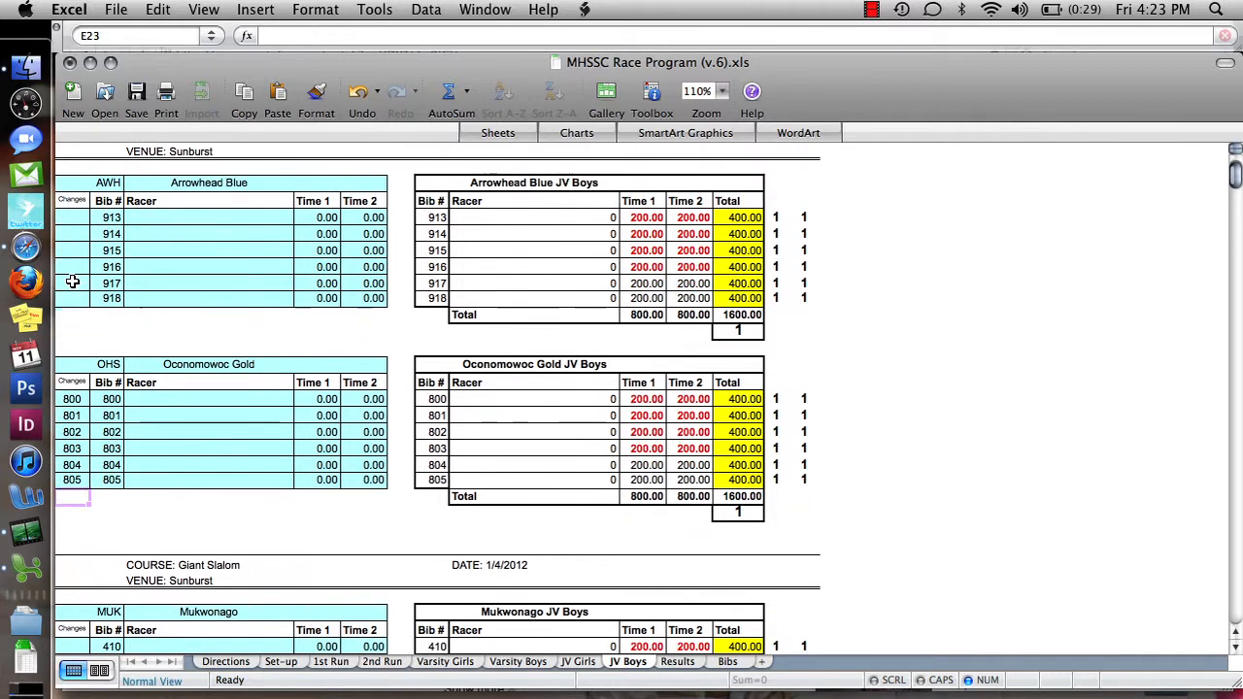
pyautogui.scroll(2, 72, 283)
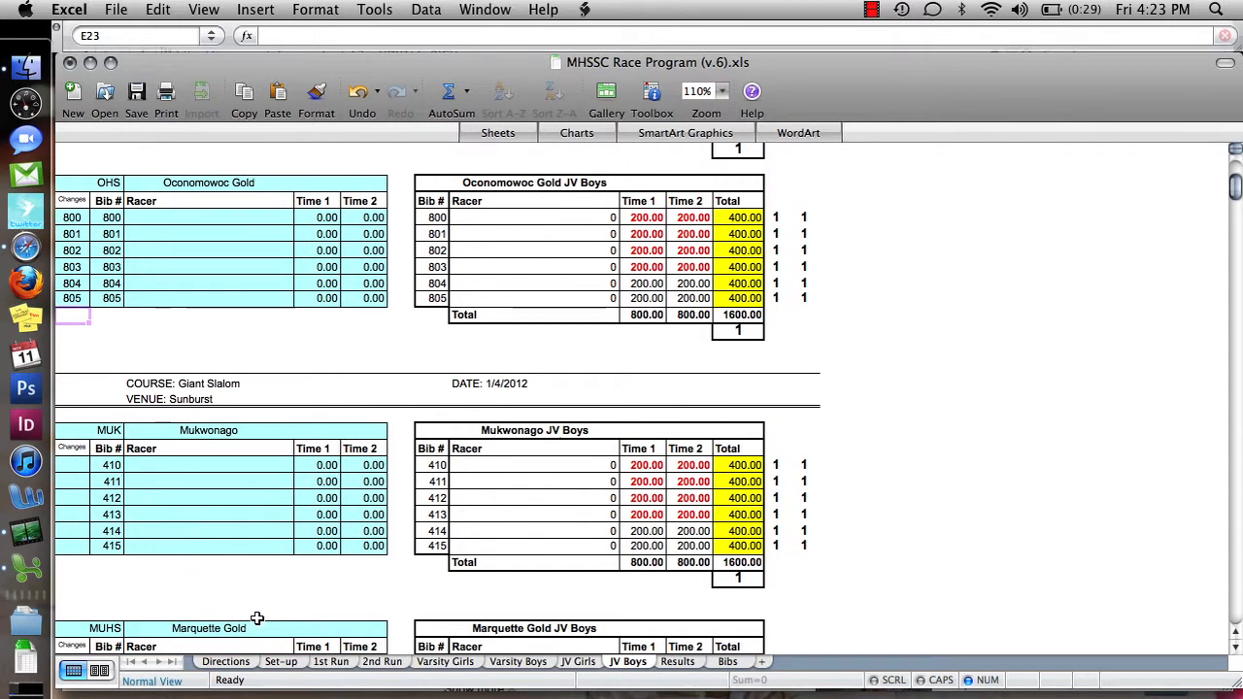
pyautogui.click(331, 661)
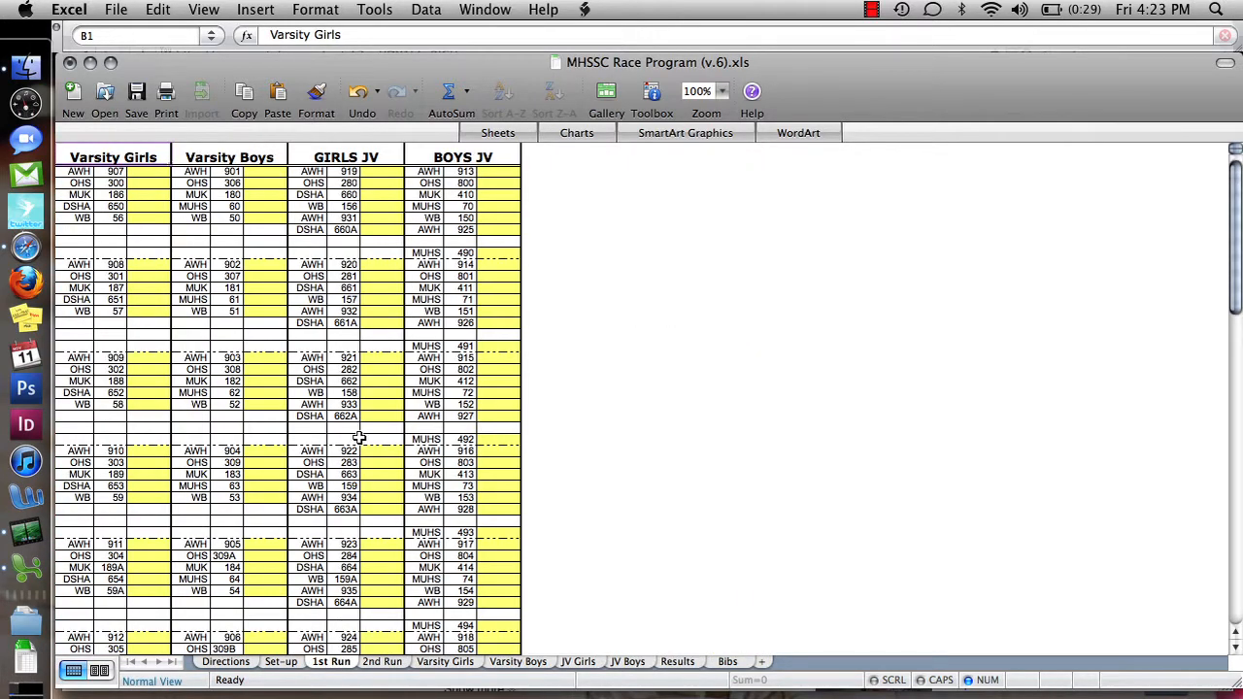
pyautogui.click(467, 183)
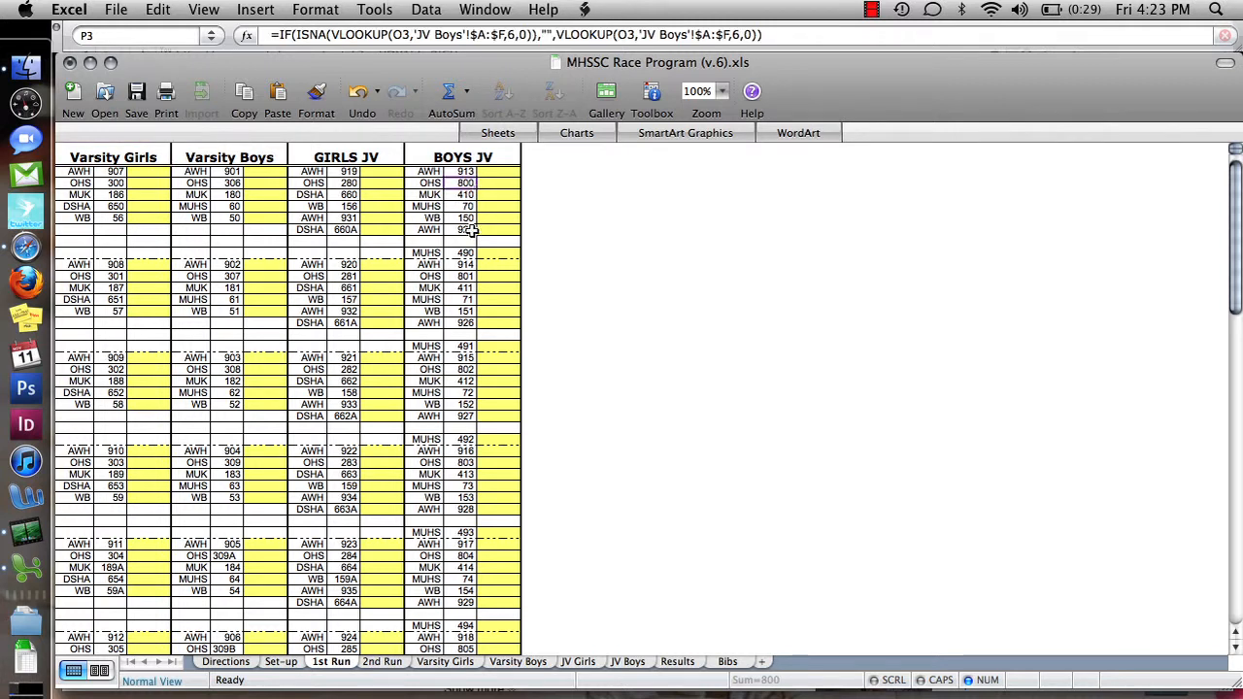
pyautogui.click(468, 276)
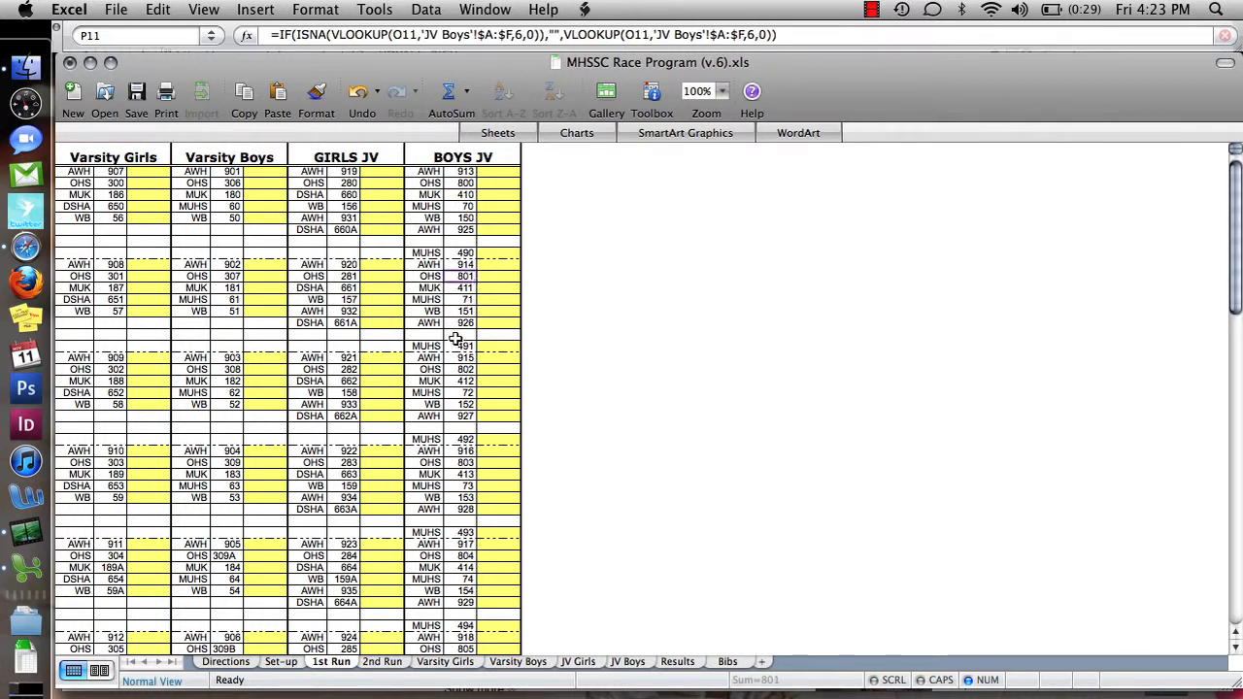
pyautogui.click(465, 371)
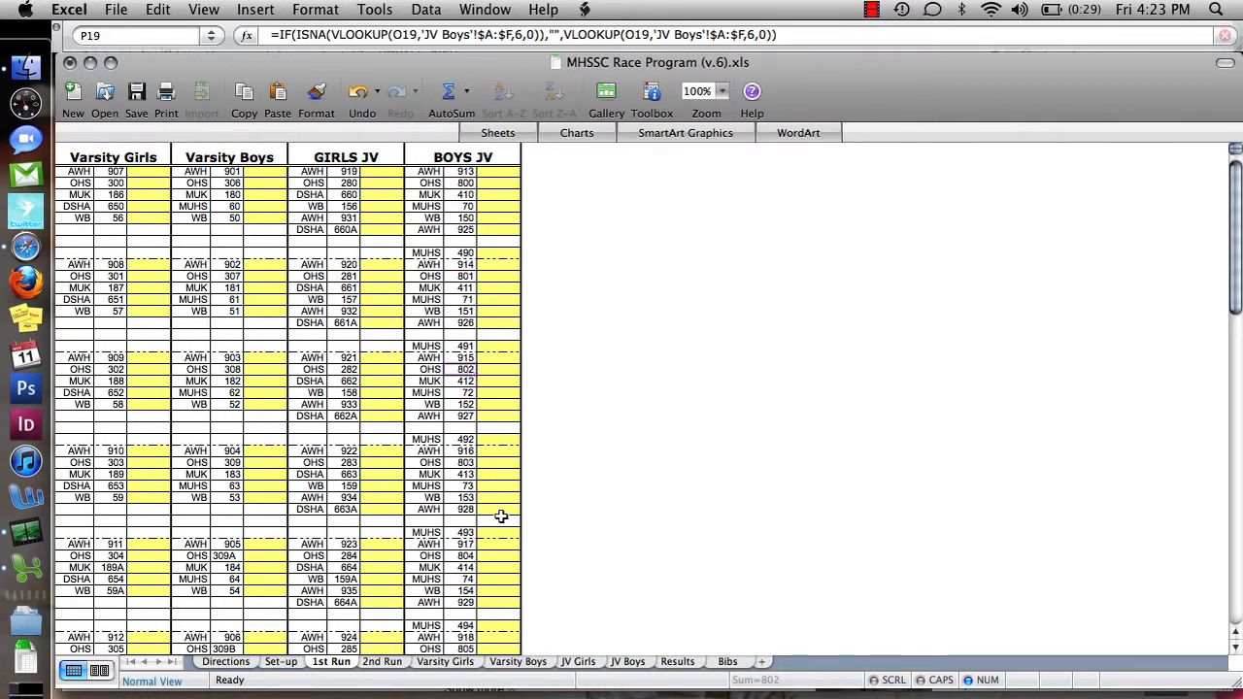
# Rename the Oconomowoc 2 team on the JV Boys sheet to Oconomowoc Purple.
pyautogui.click(627, 662)
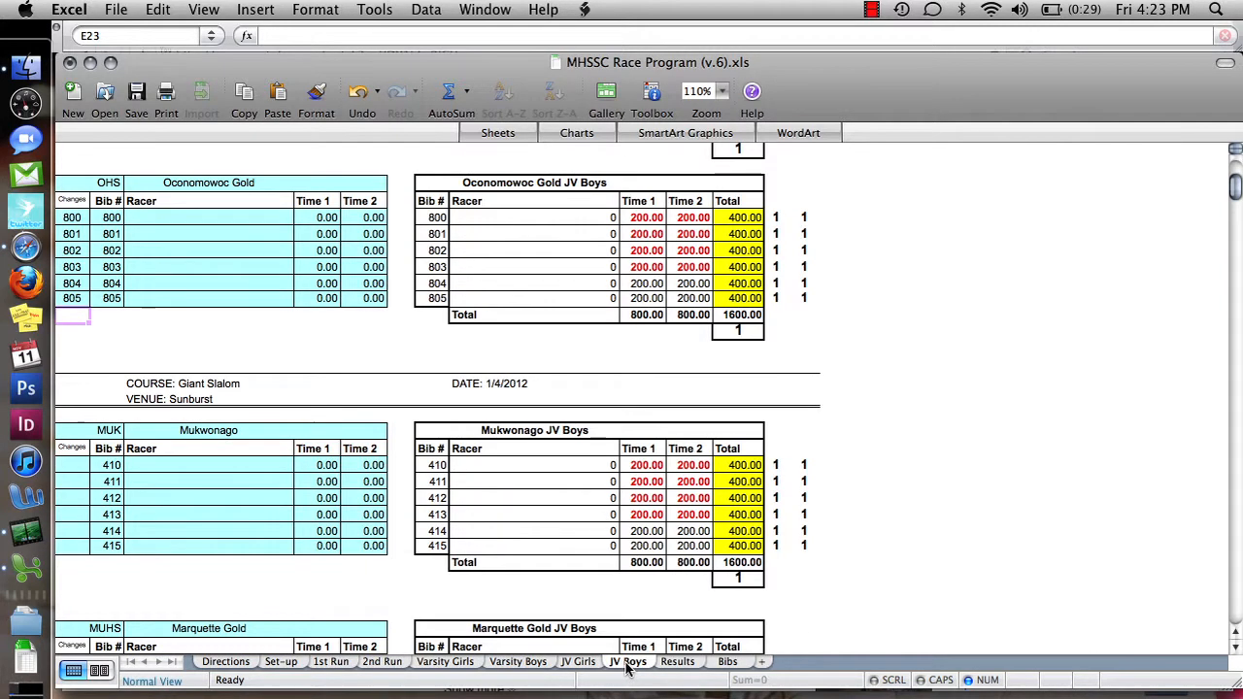
pyautogui.scroll(-5, 124, 355)
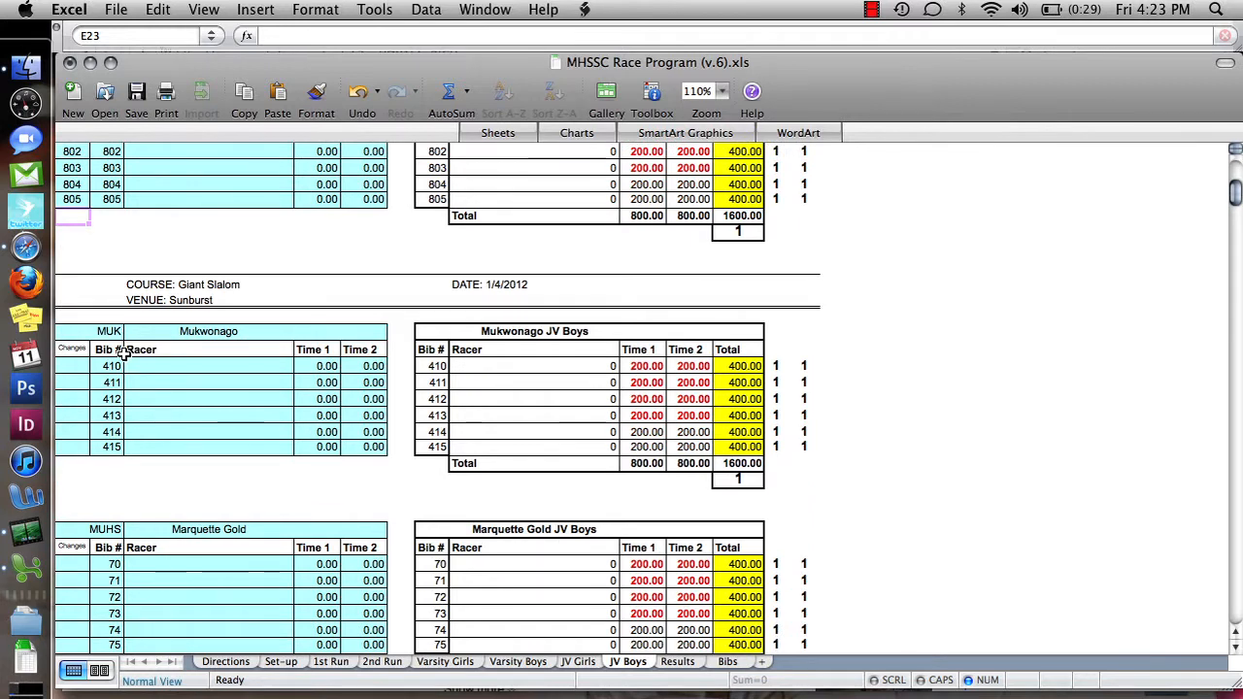
pyautogui.scroll(-7, 124, 355)
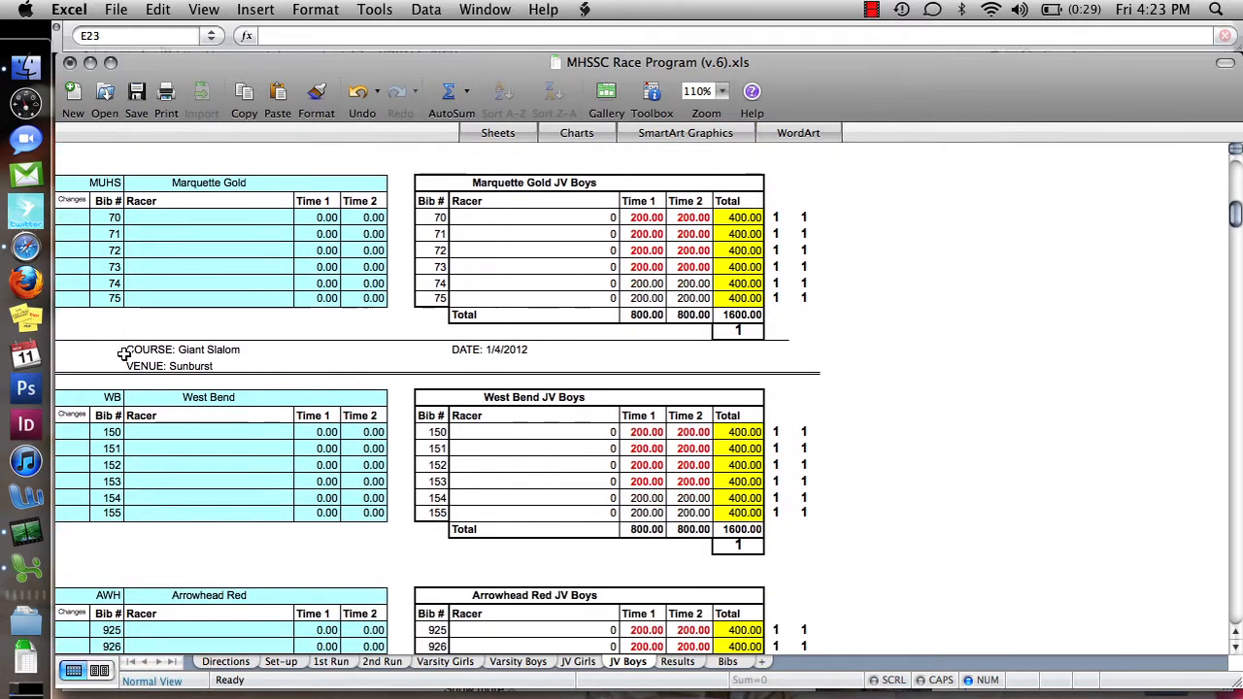
pyautogui.scroll(-7, 124, 354)
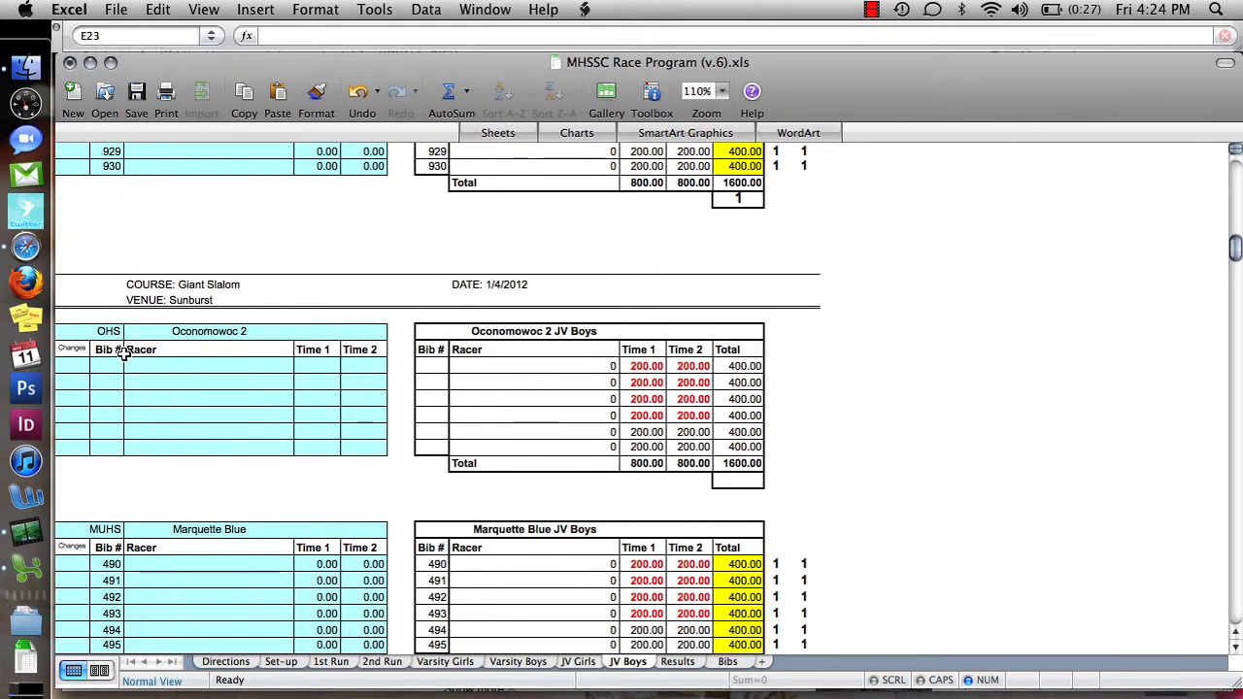
pyautogui.scroll(-2, 124, 355)
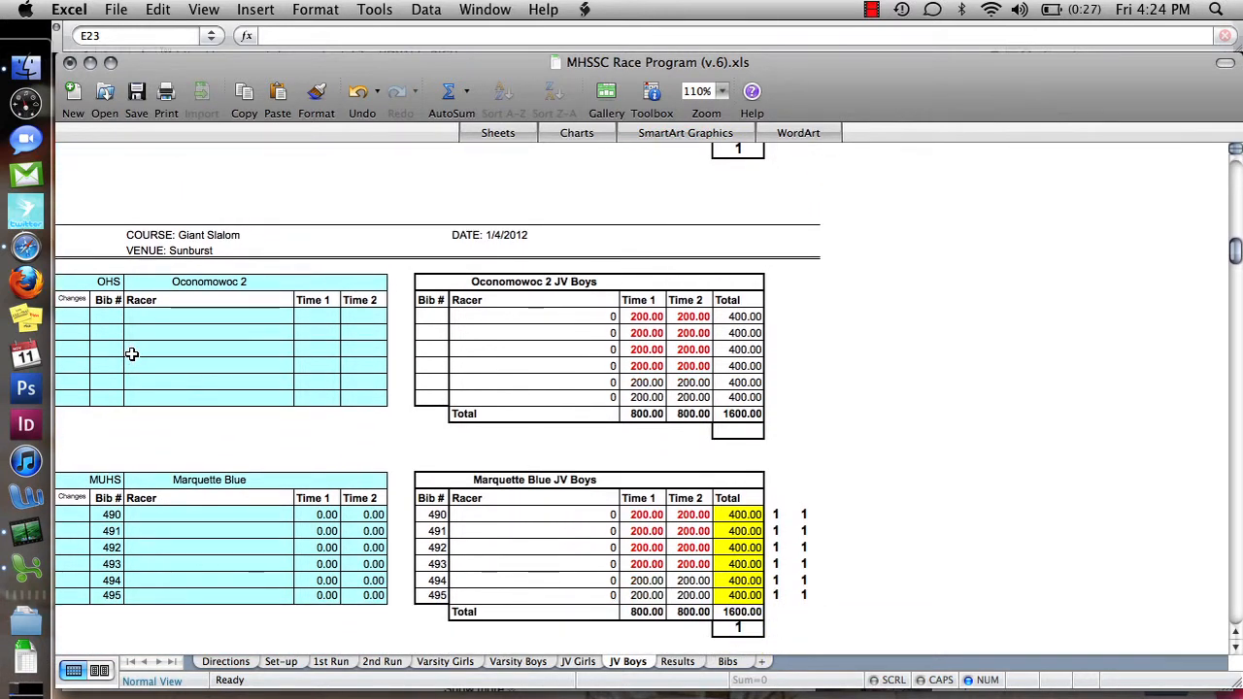
pyautogui.click(186, 277)
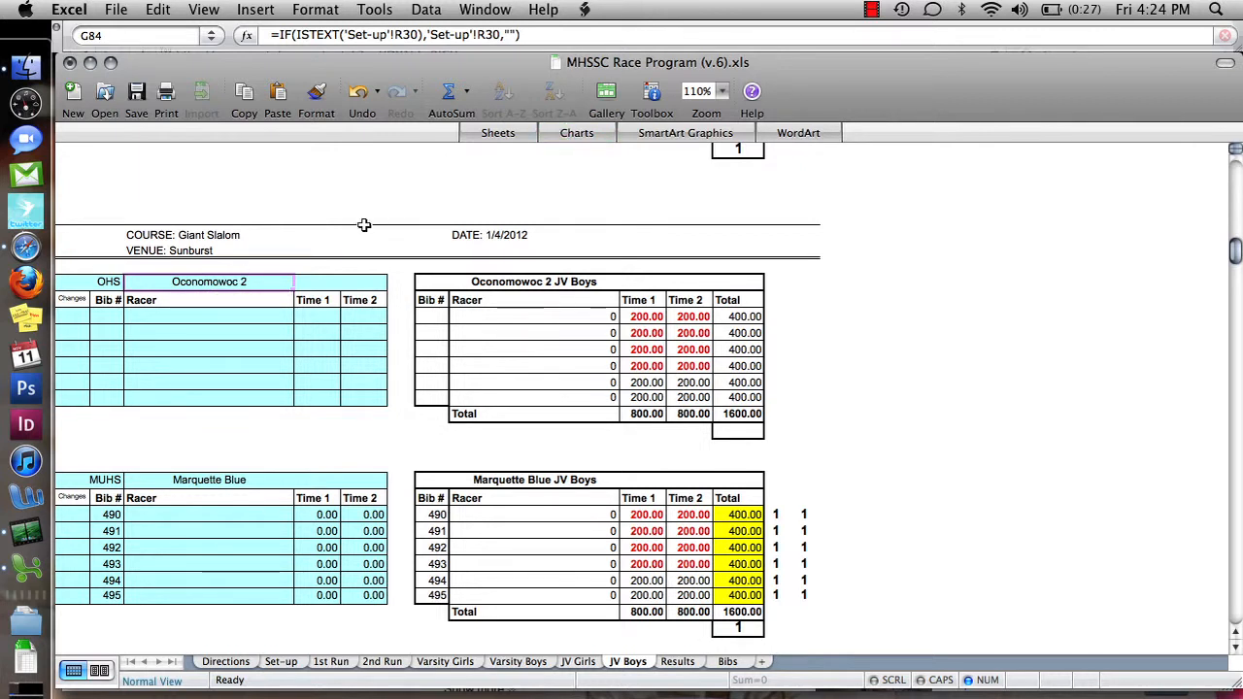
pyautogui.moveTo(529, 35); pyautogui.dragTo(272, 35)
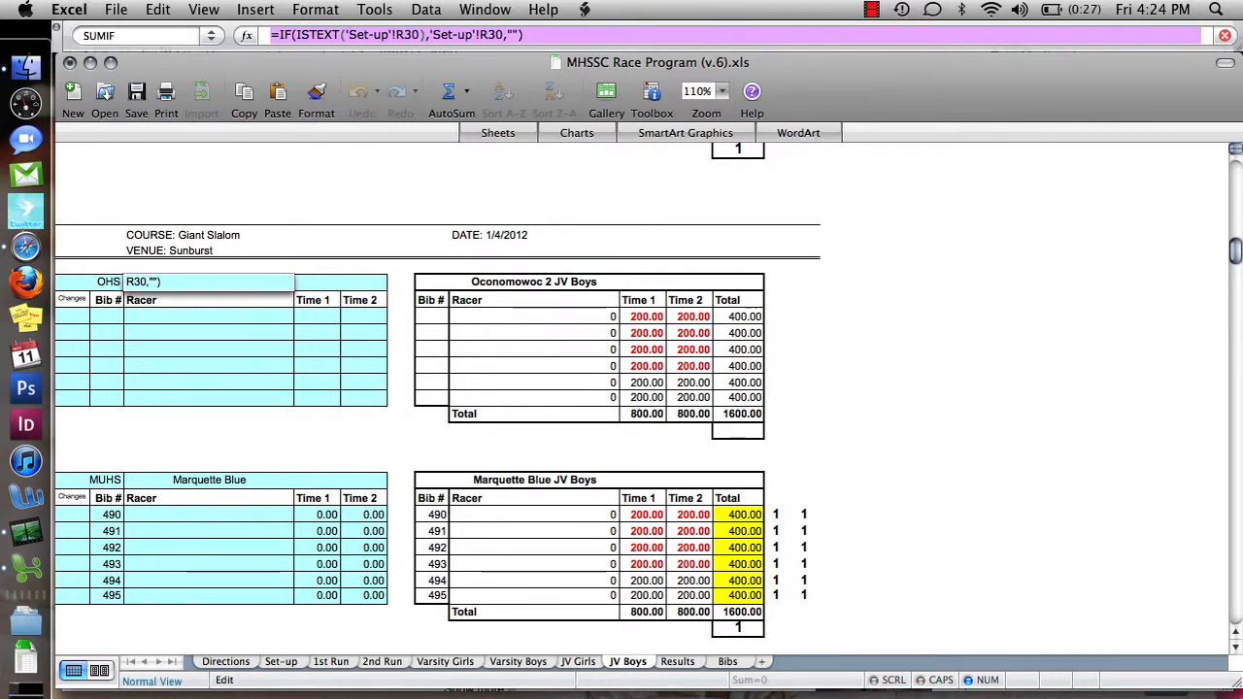
pyautogui.write('Ocon')
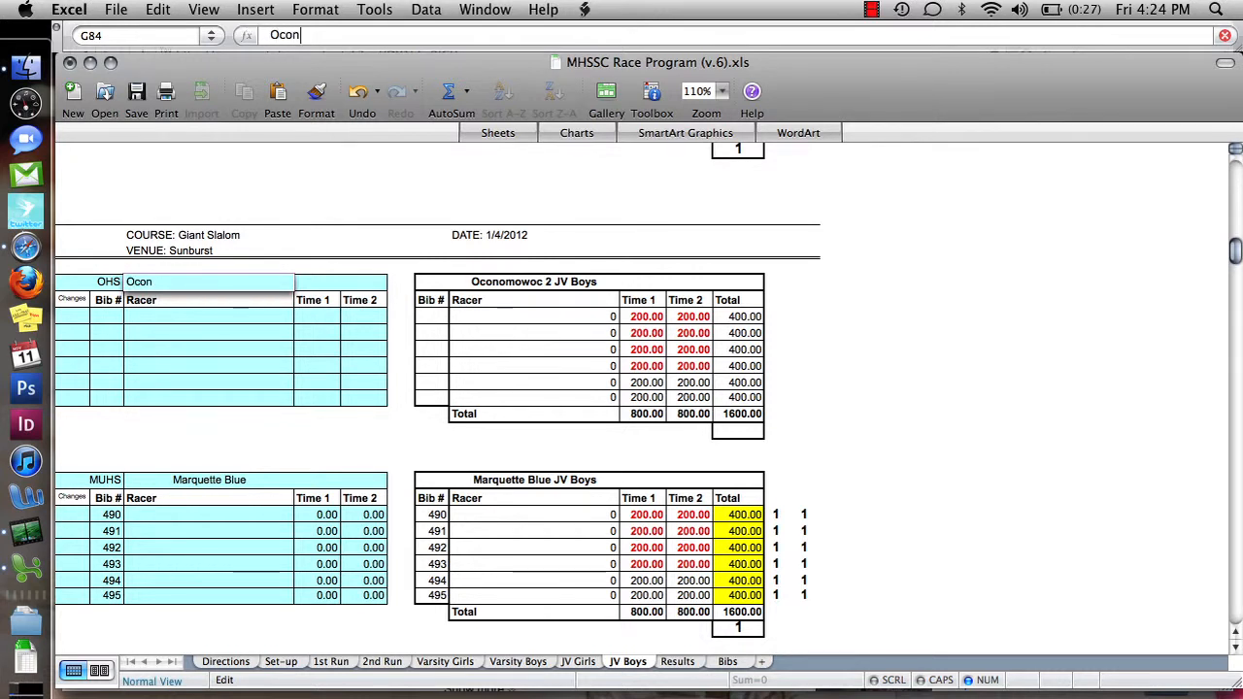
pyautogui.write('omowoc')
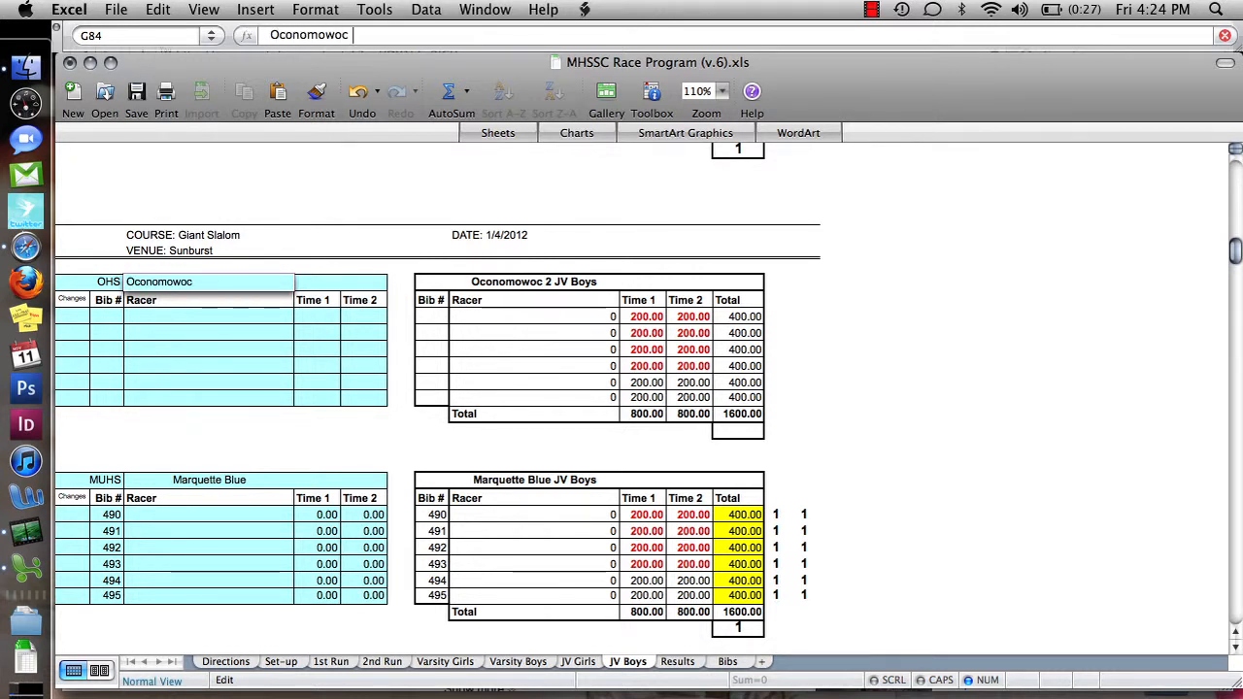
pyautogui.write(' Purple')
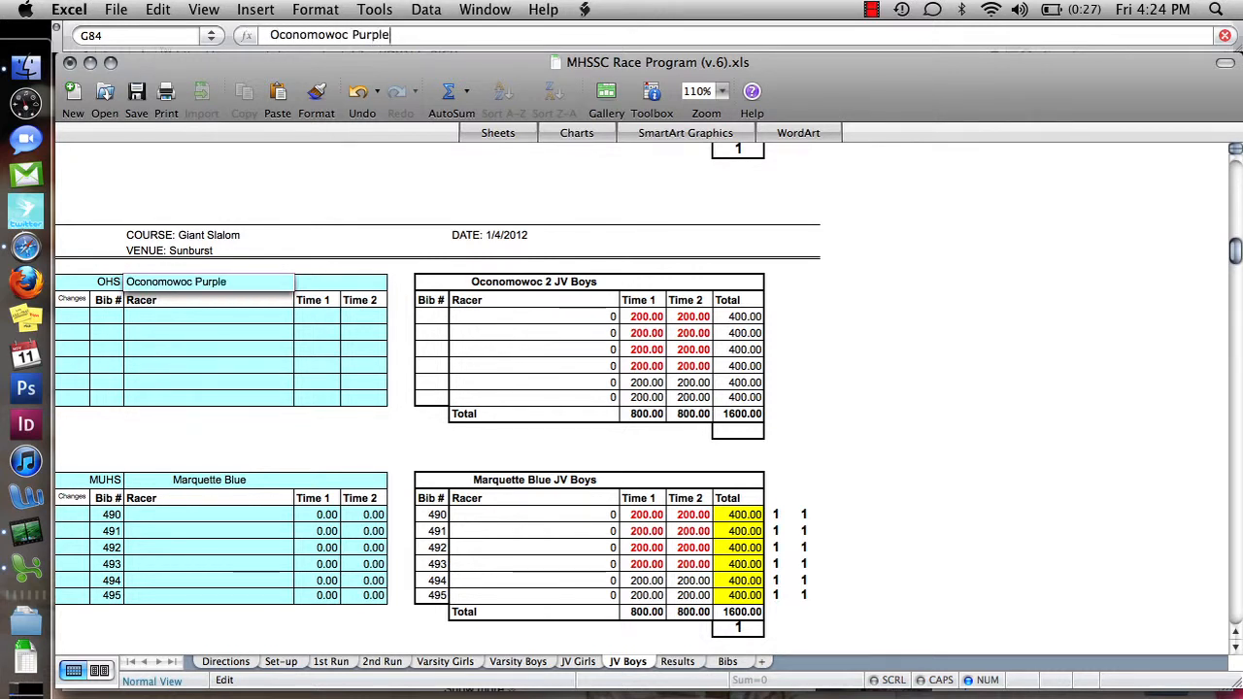
pyautogui.press('Return')
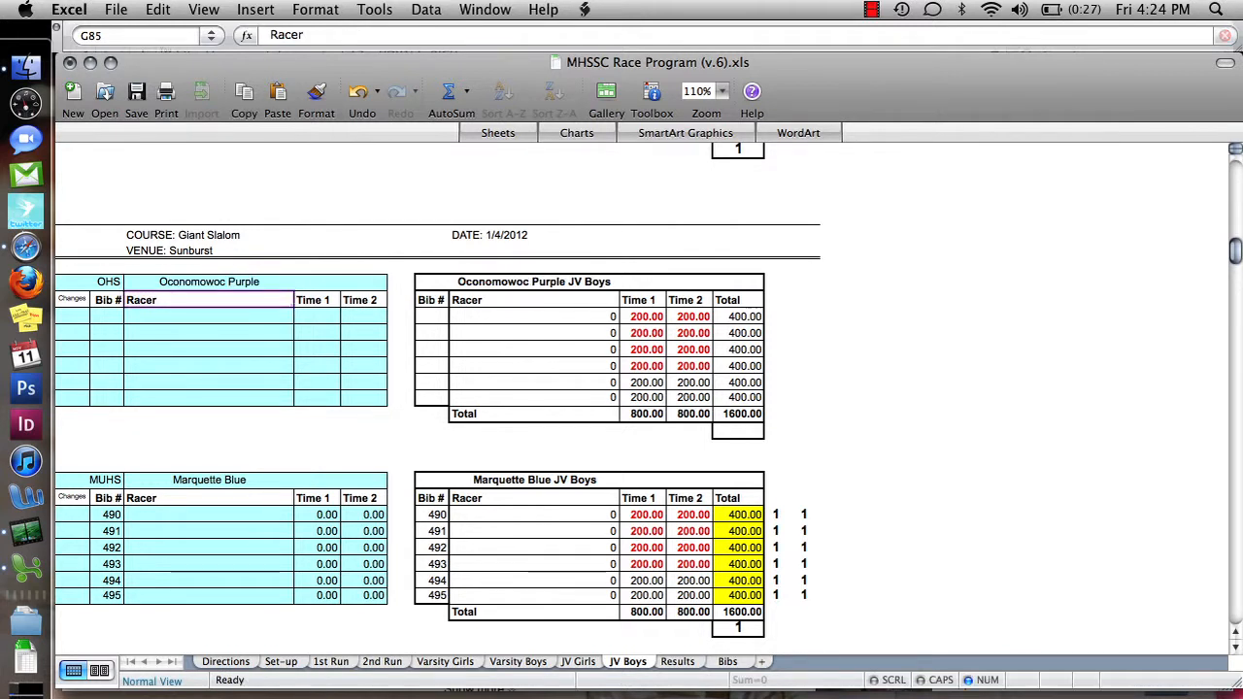
# Fill the Changes cells of the Oconomowoc Purple JV Boys table with bibs 806, 807, 808, 809, 810 and 811.
pyautogui.press('Down')
pyautogui.press('Left')
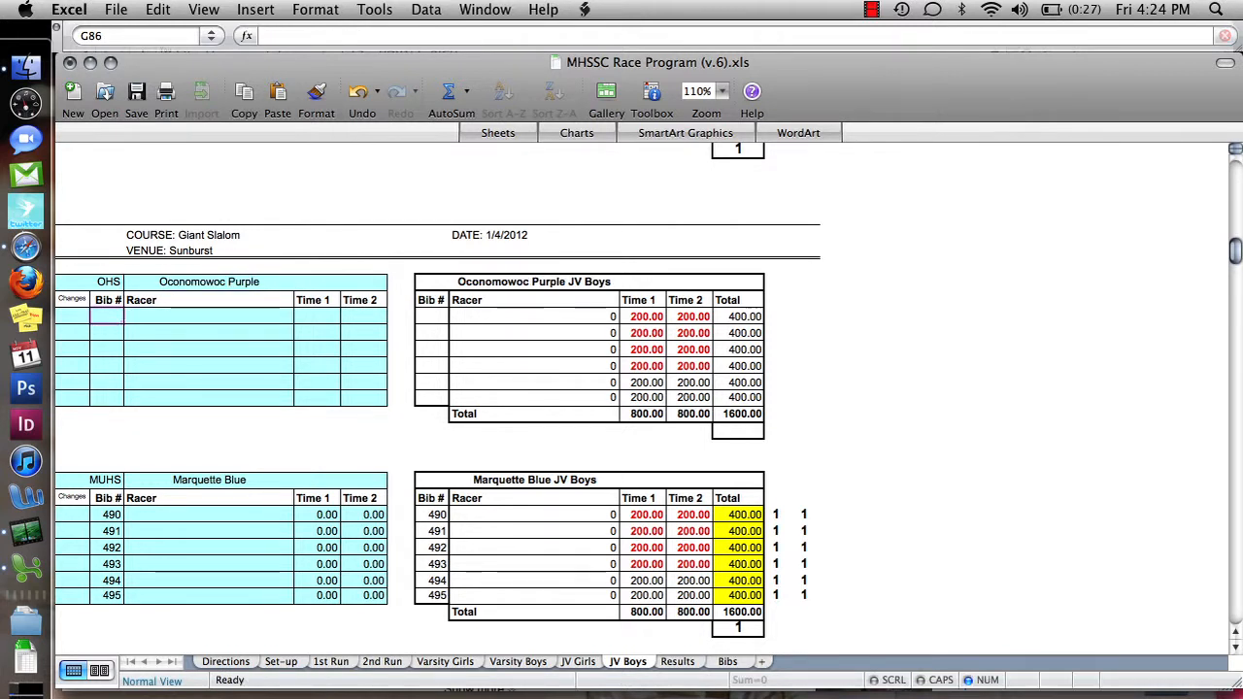
pyautogui.press('Delete')
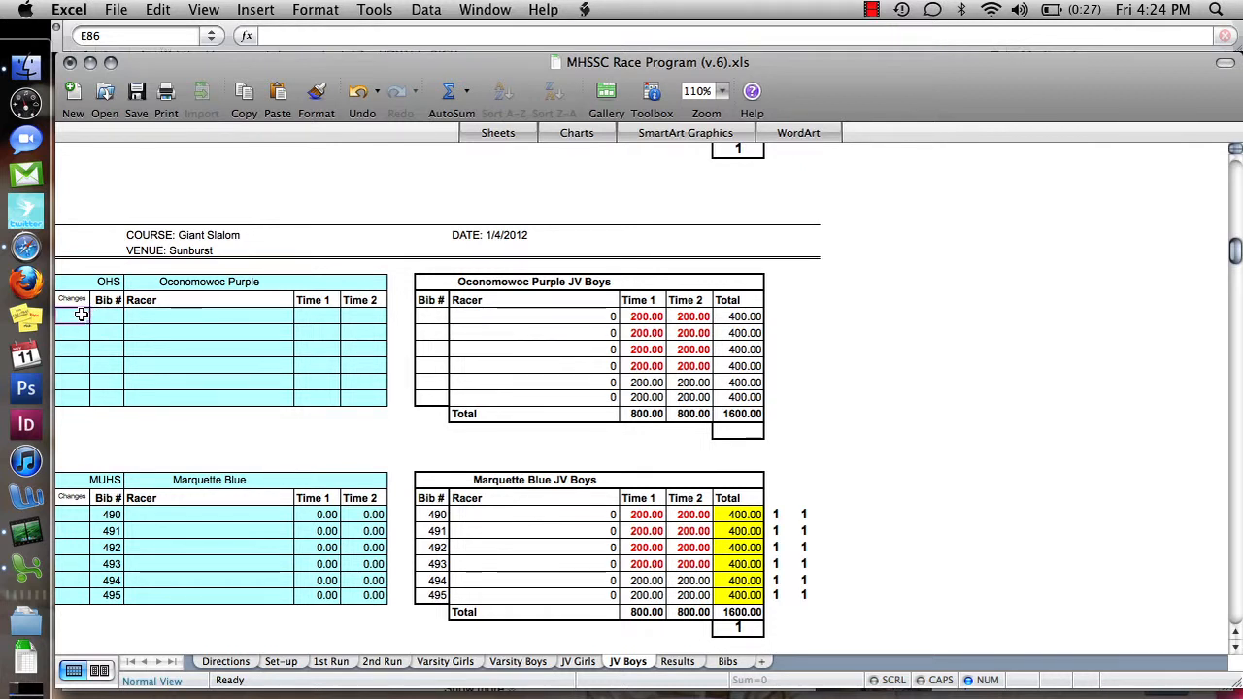
pyautogui.write('8')
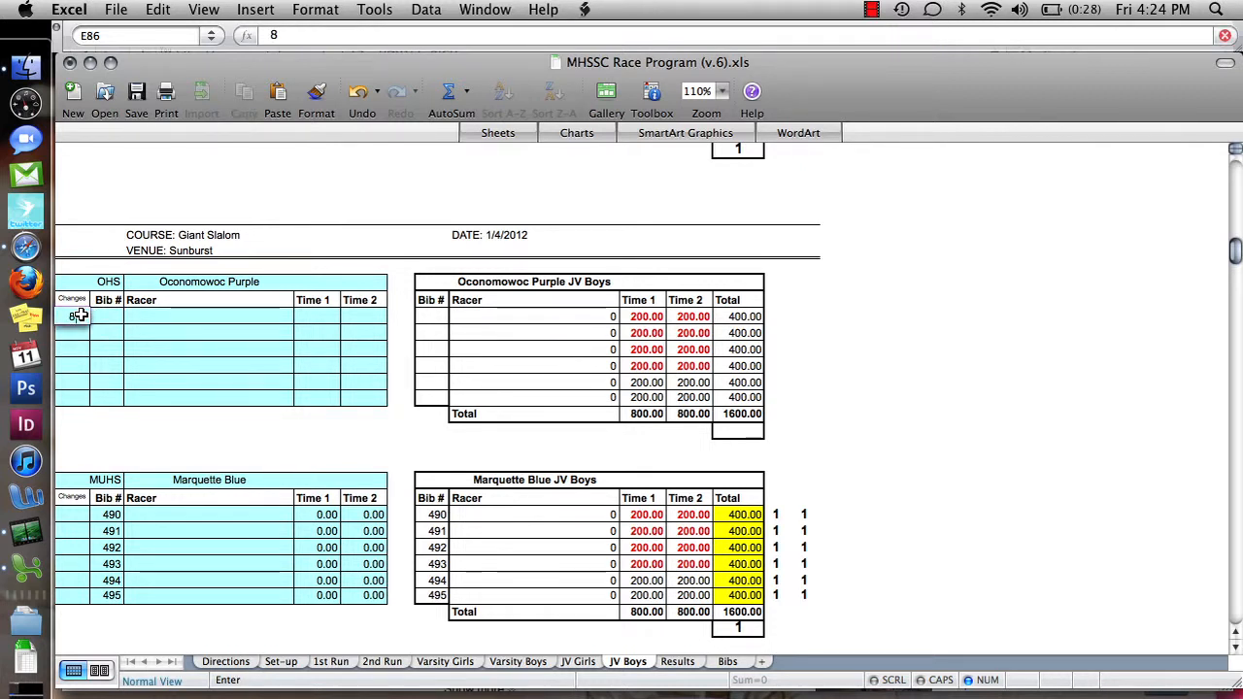
pyautogui.write('06')
pyautogui.press('Return')
pyautogui.write('807')
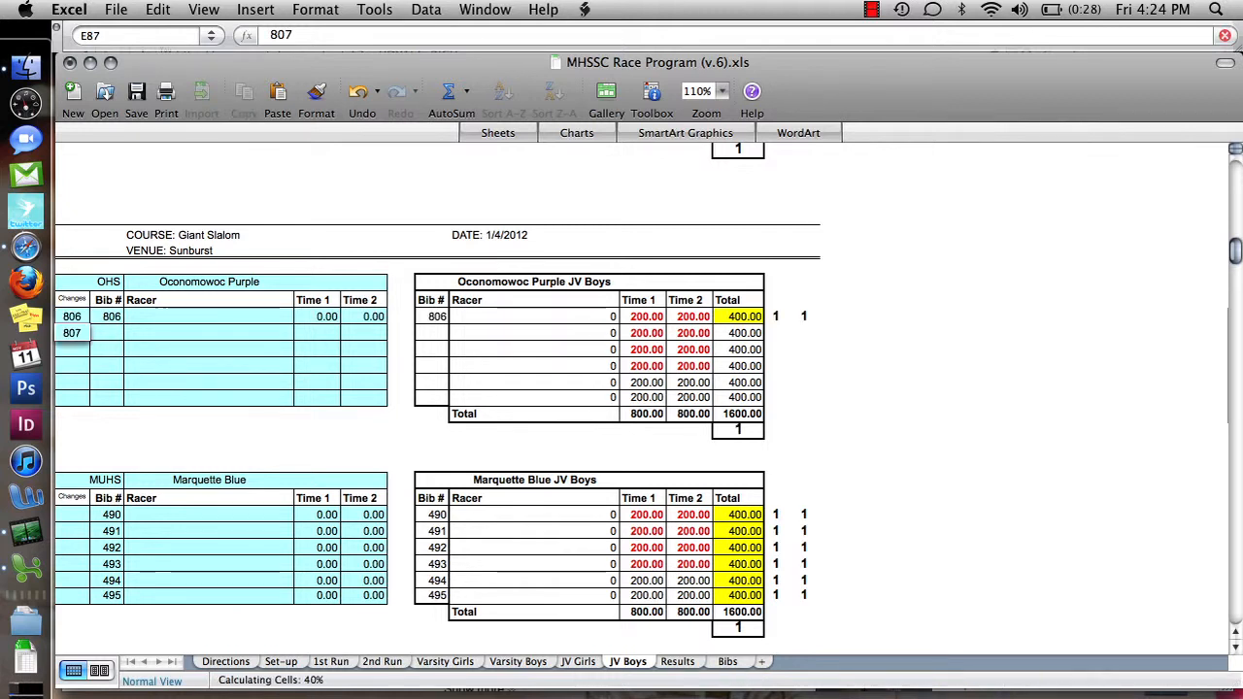
pyautogui.press('Return')
pyautogui.write('808')
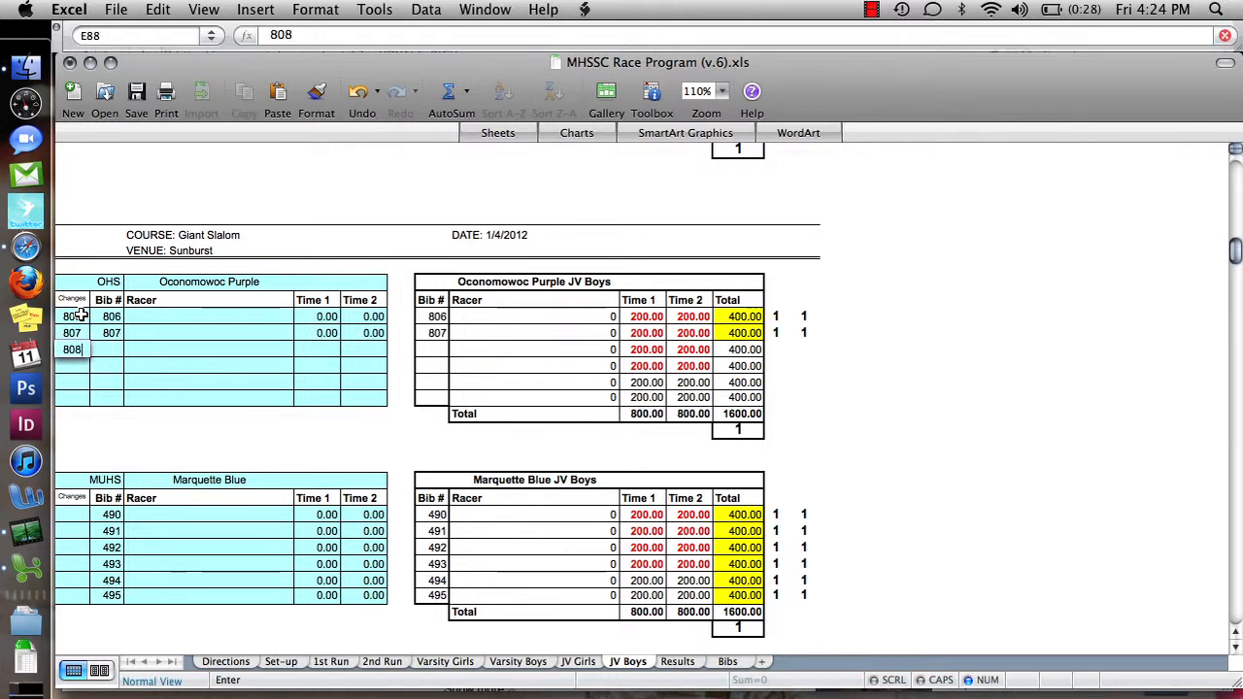
pyautogui.press('Return')
pyautogui.write('809')
pyautogui.press('Return')
pyautogui.write('810')
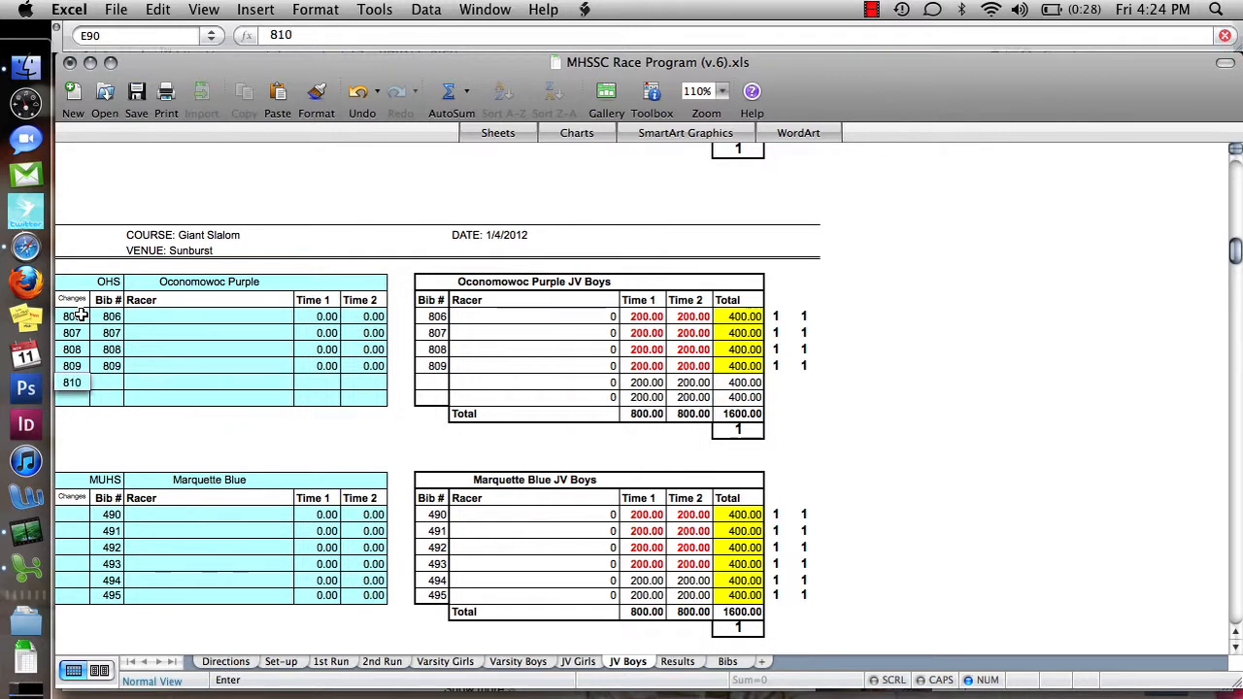
pyautogui.press('Return')
pyautogui.write('9')
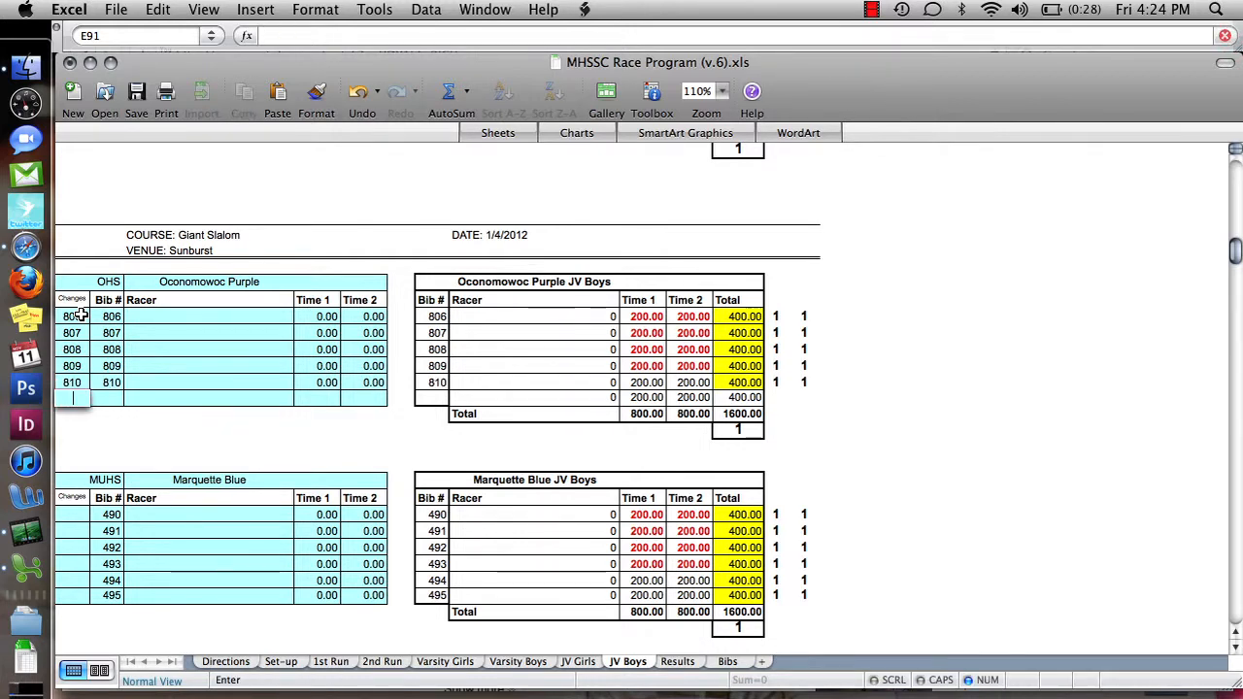
pyautogui.write('811')
pyautogui.press('Return')
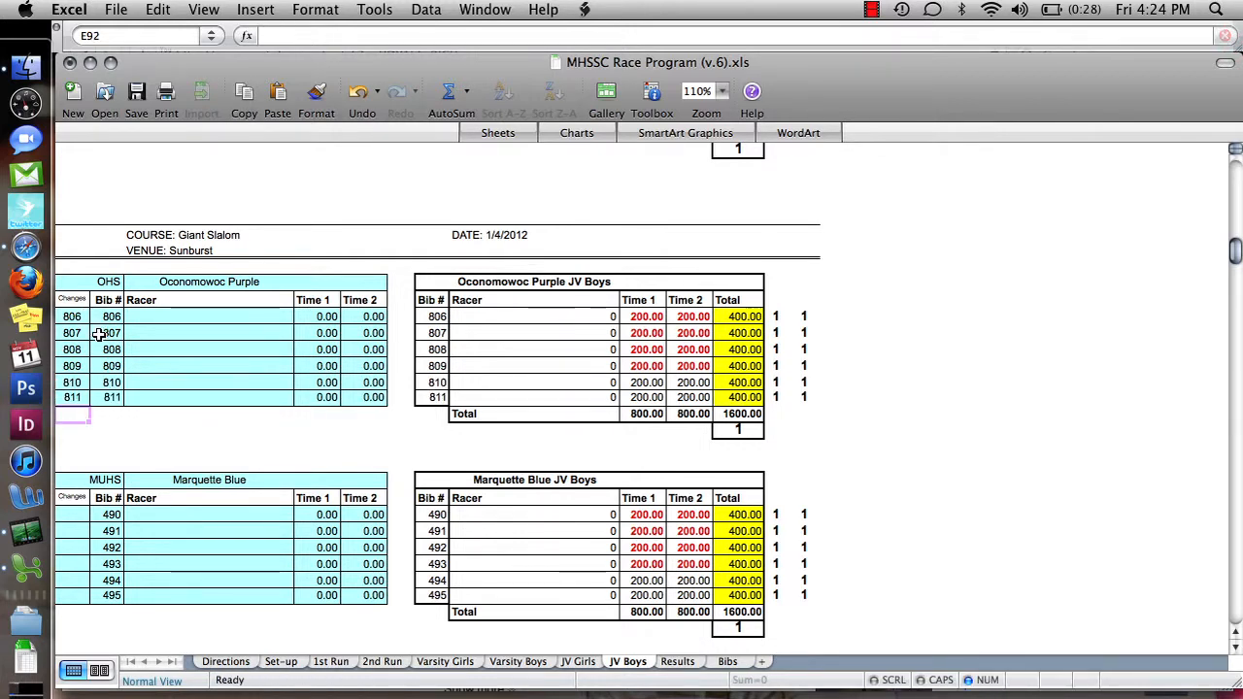
# Look over the other JV Boys team tables for missing bib numbers.
pyautogui.scroll(-3, 129, 405)
pyautogui.scroll(-2, 130, 405)
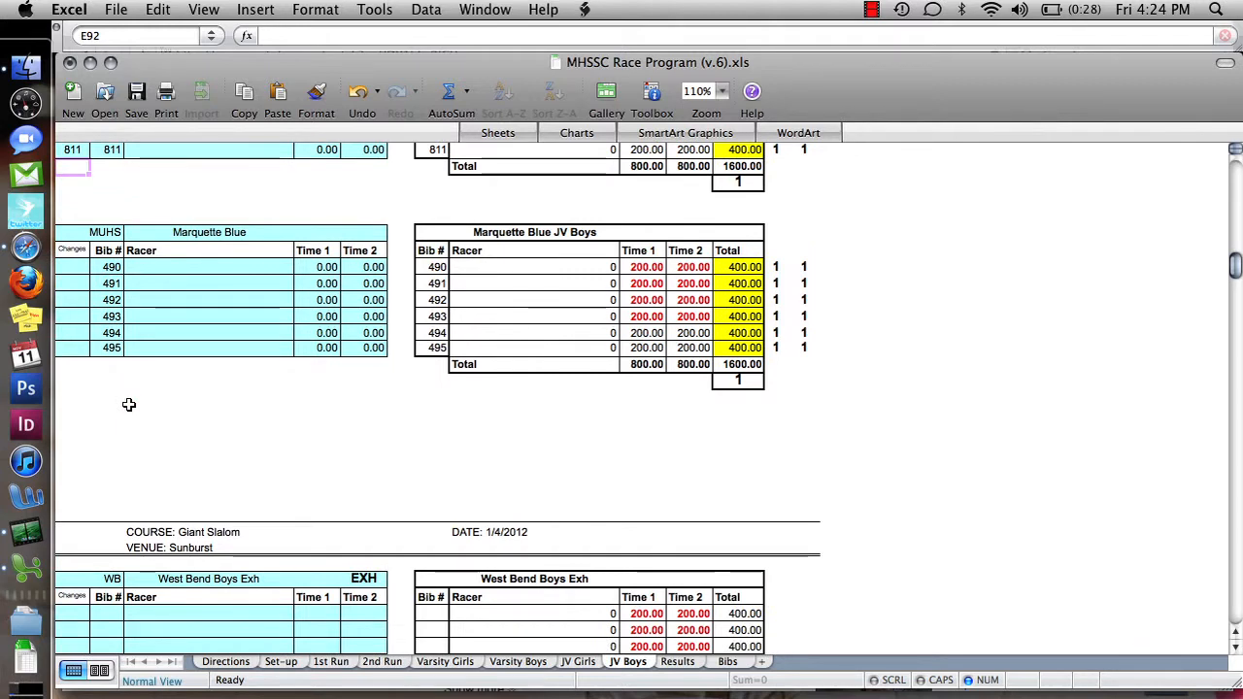
pyautogui.scroll(8, 130, 405)
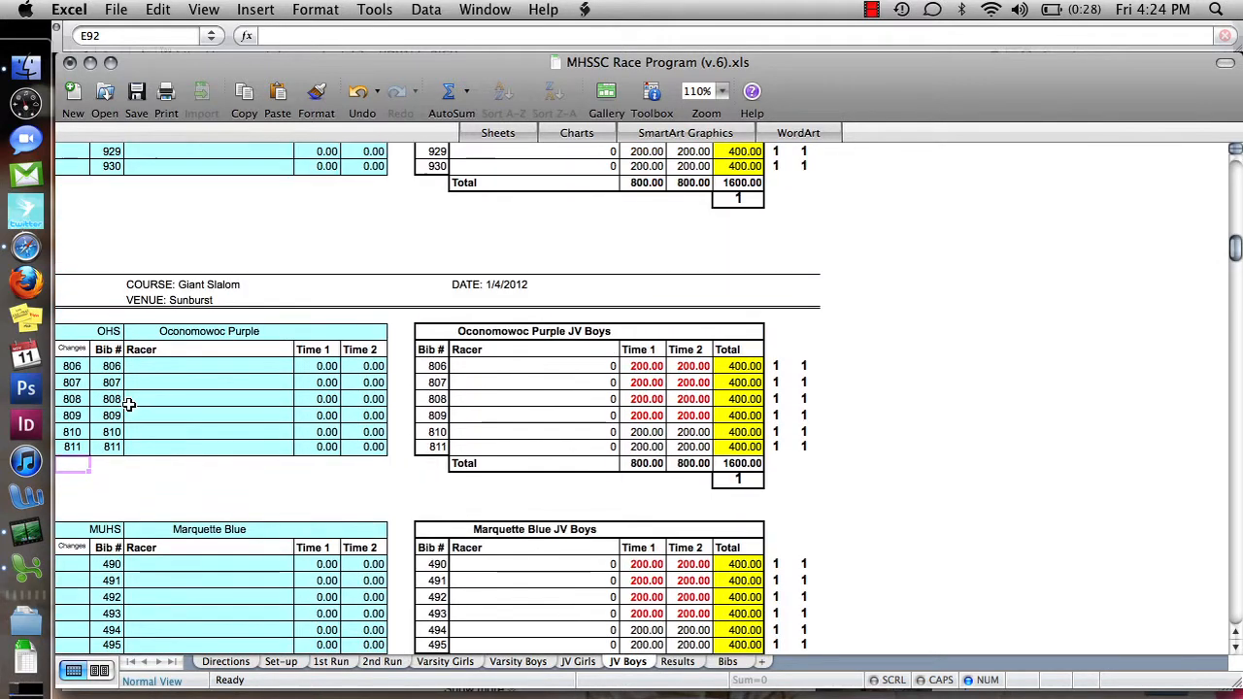
pyautogui.scroll(-2, 129, 405)
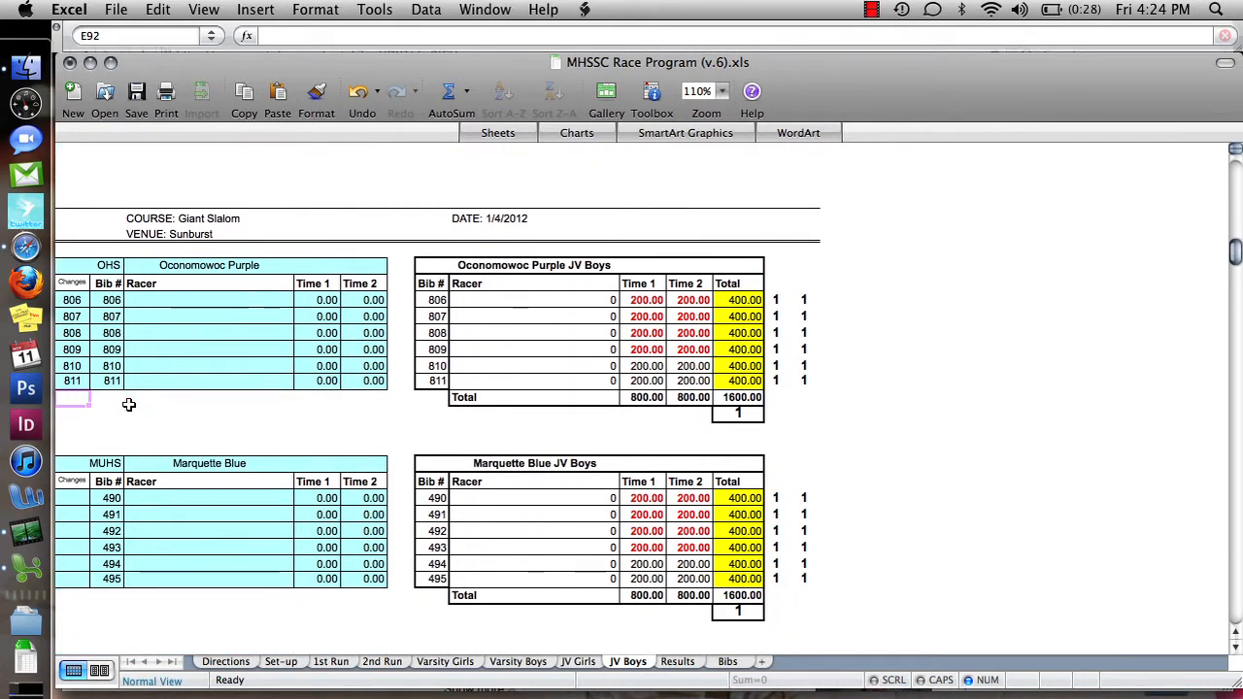
pyautogui.scroll(20, 129, 405)
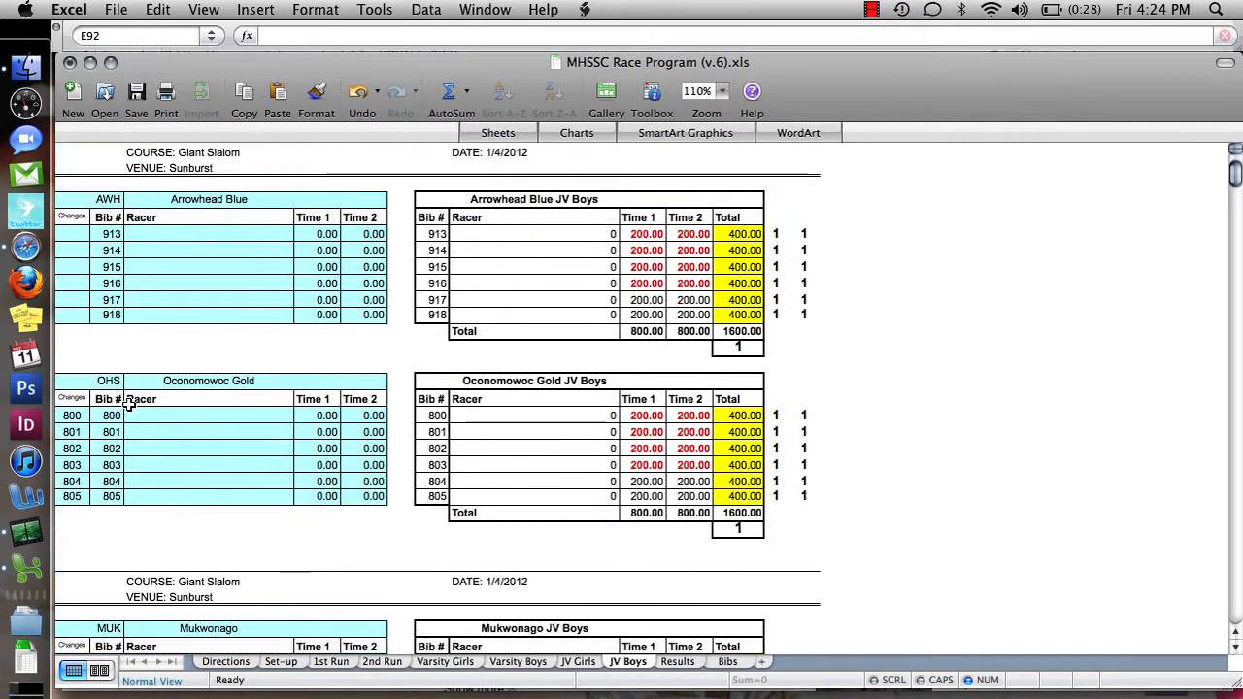
# Check the full running order of the varsity and JV girls and boys on the 1st Run sheet.
pyautogui.click(334, 662)
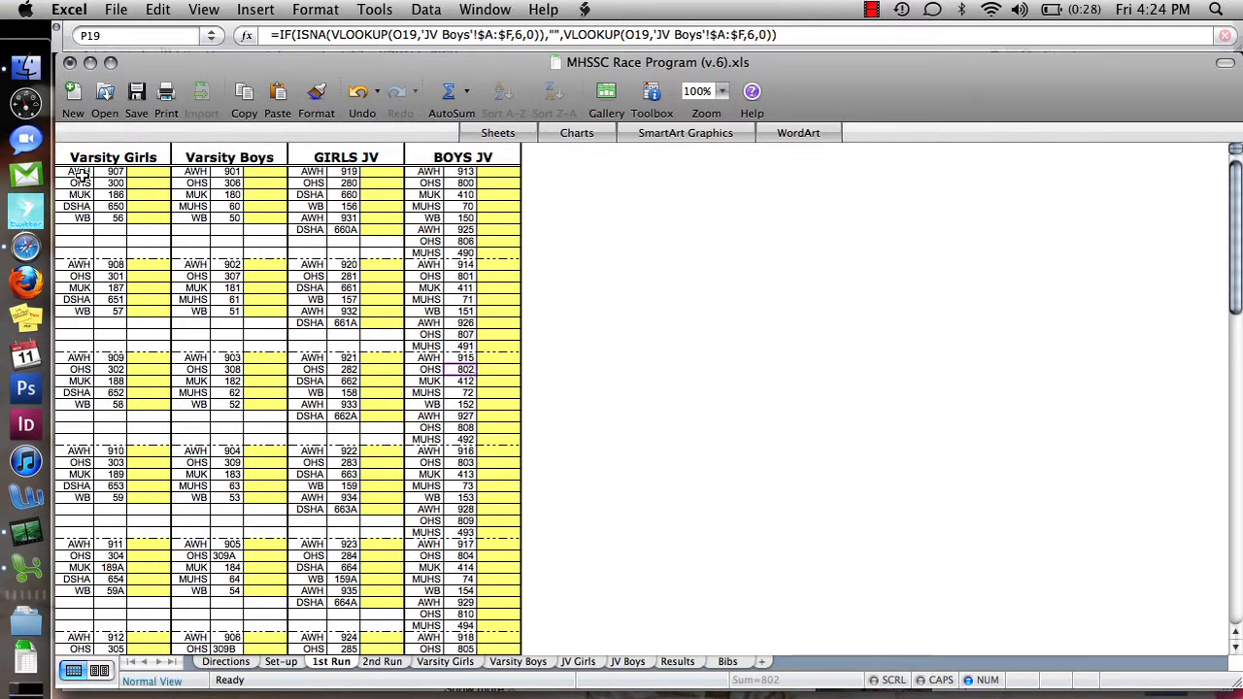
pyautogui.moveTo(78, 172); pyautogui.dragTo(123, 216)
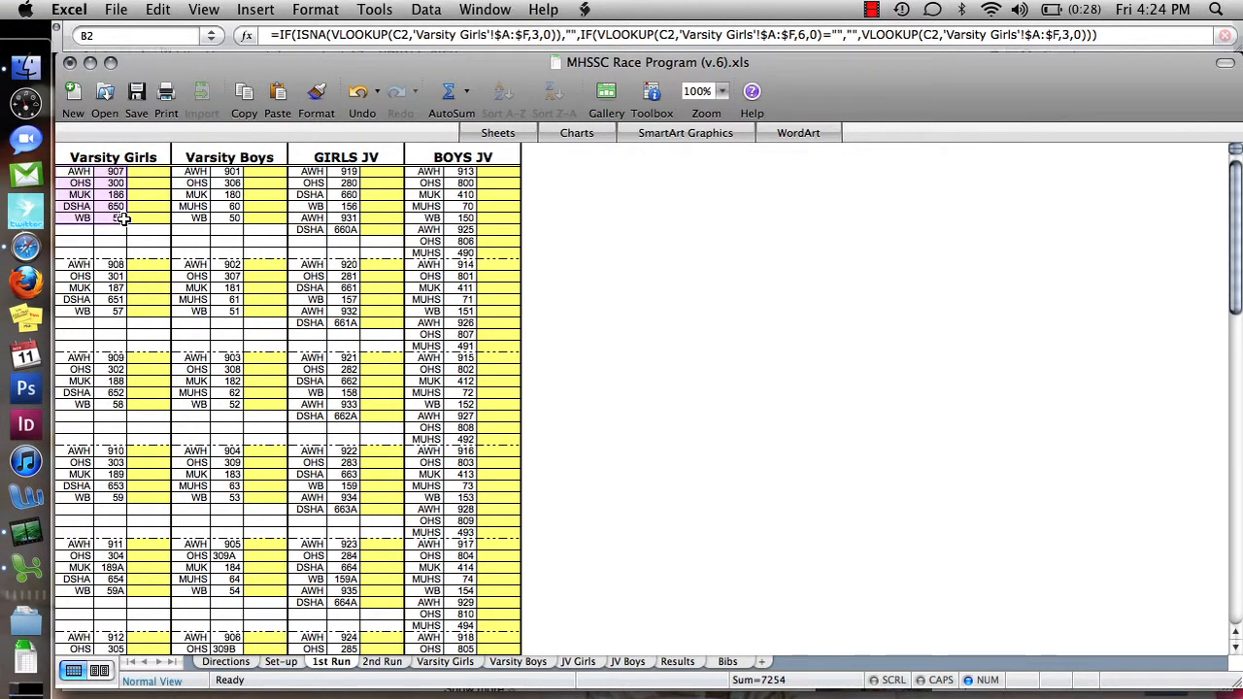
pyautogui.scroll(-7, 112, 256)
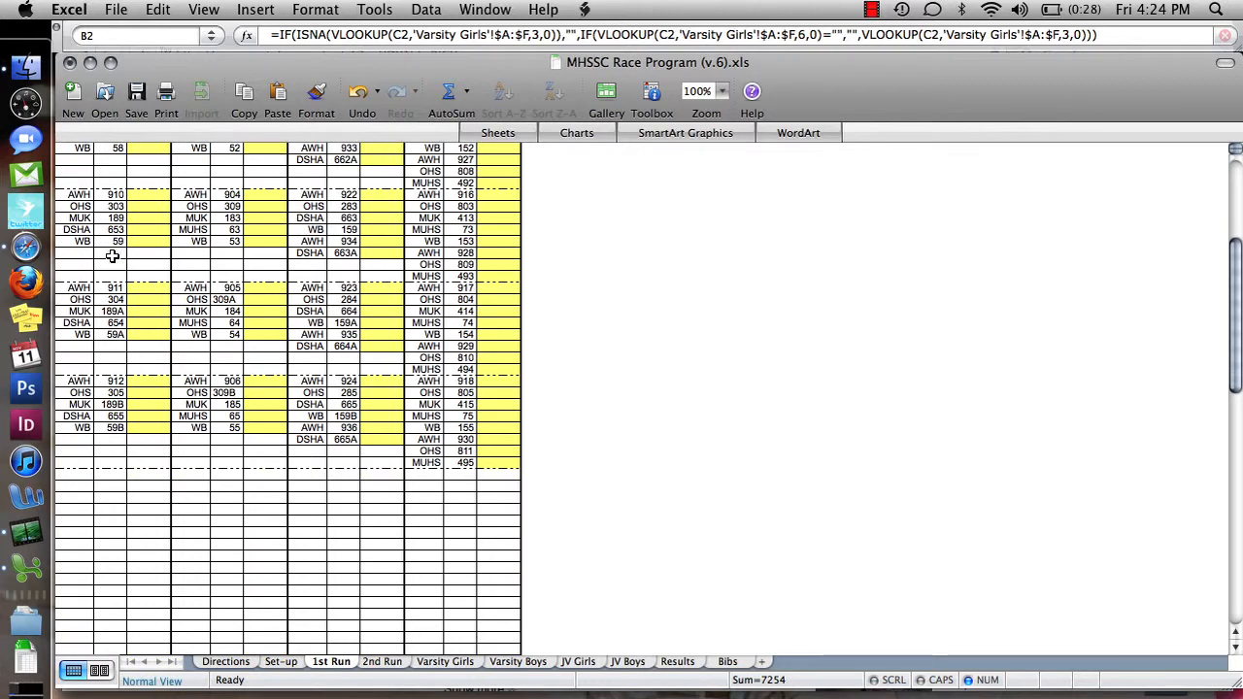
pyautogui.scroll(7, 113, 256)
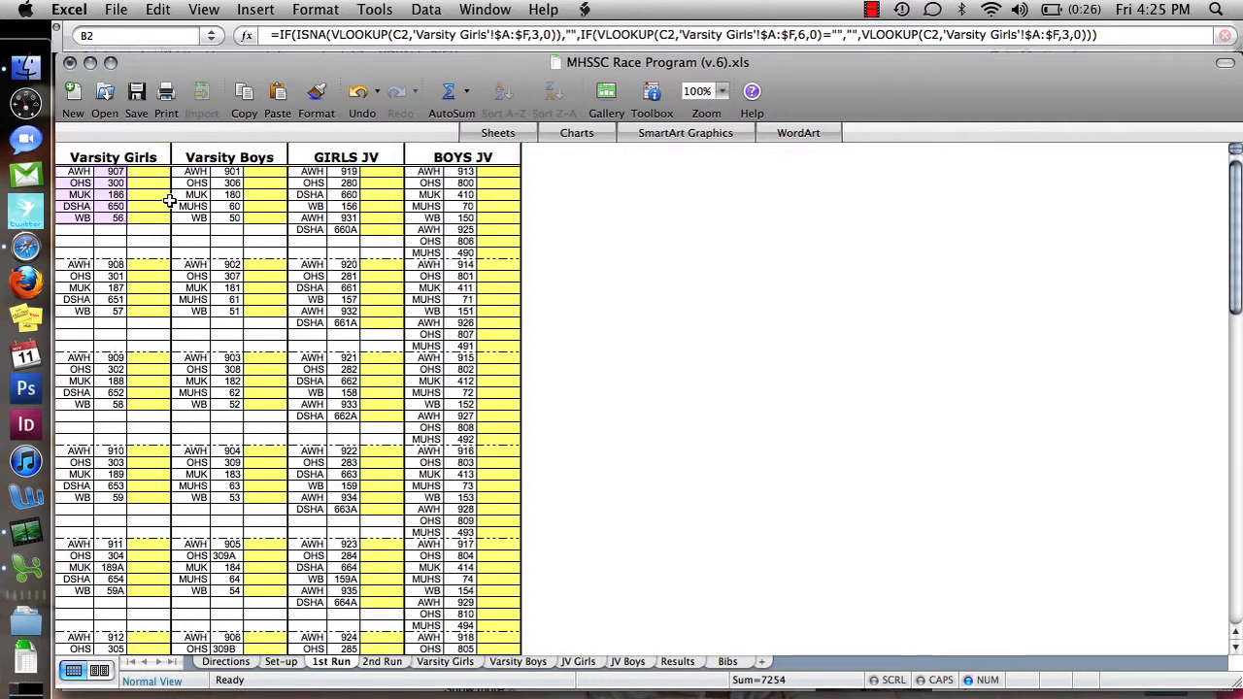
pyautogui.scroll(-3, 187, 188)
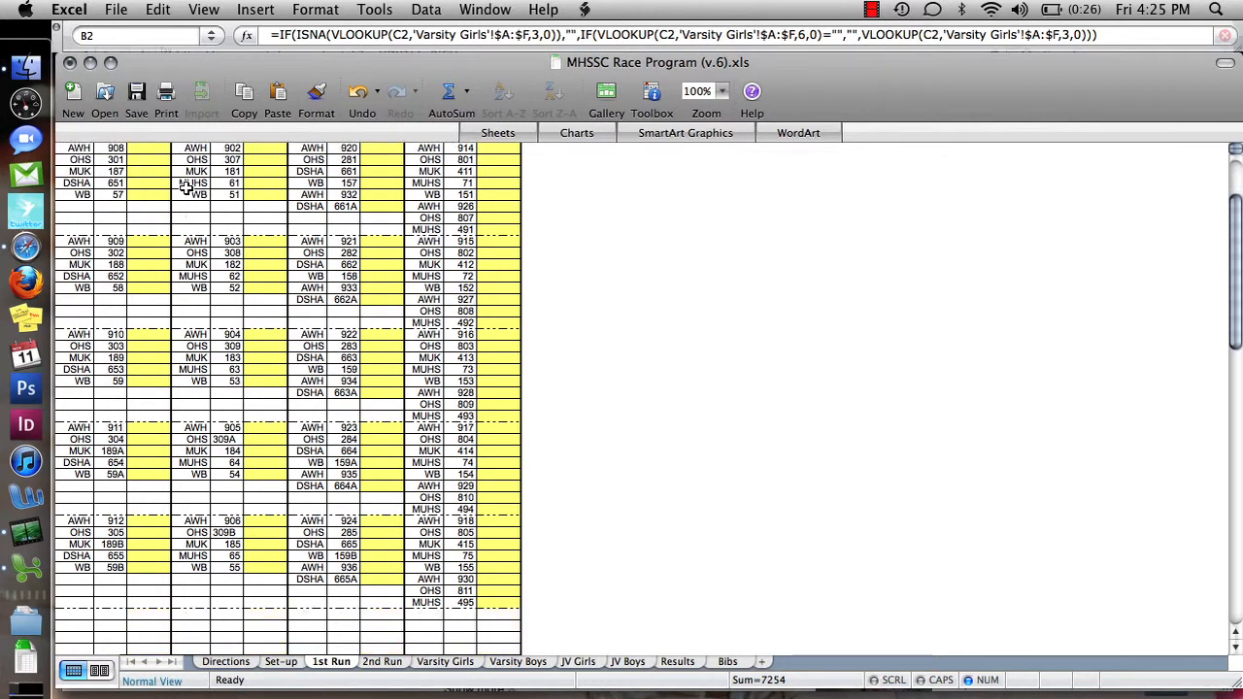
pyautogui.scroll(3, 195, 186)
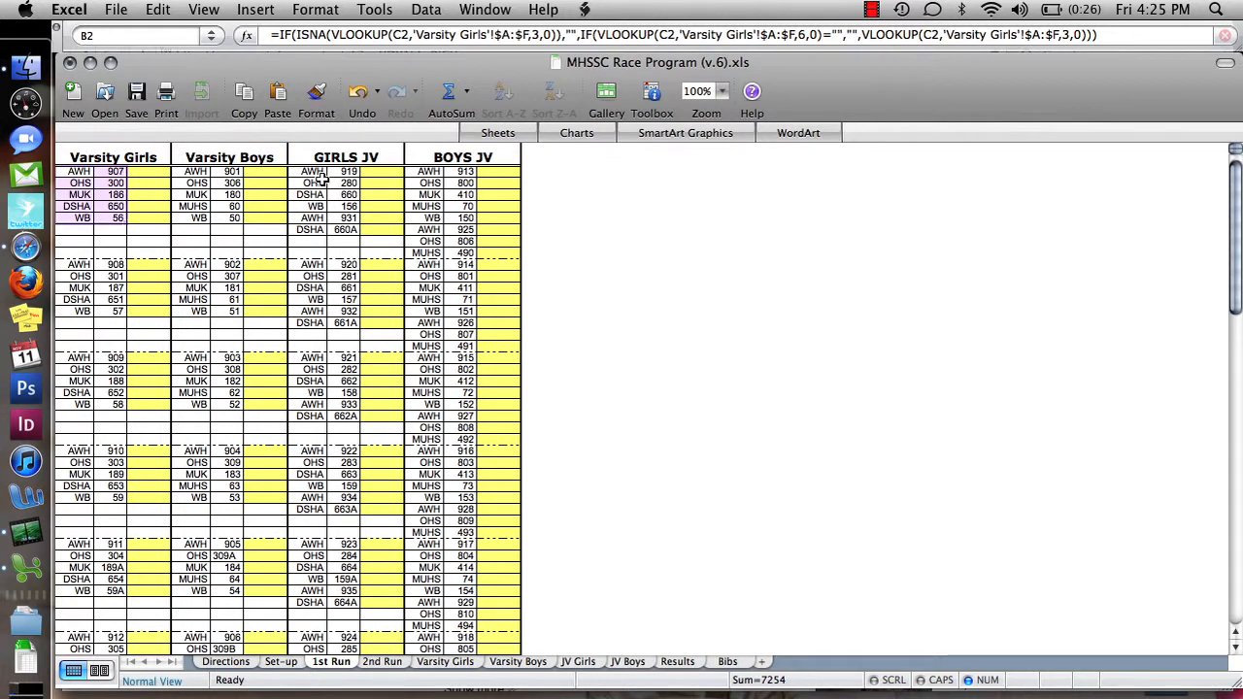
pyautogui.scroll(-1, 322, 191)
pyautogui.scroll(-5, 321, 191)
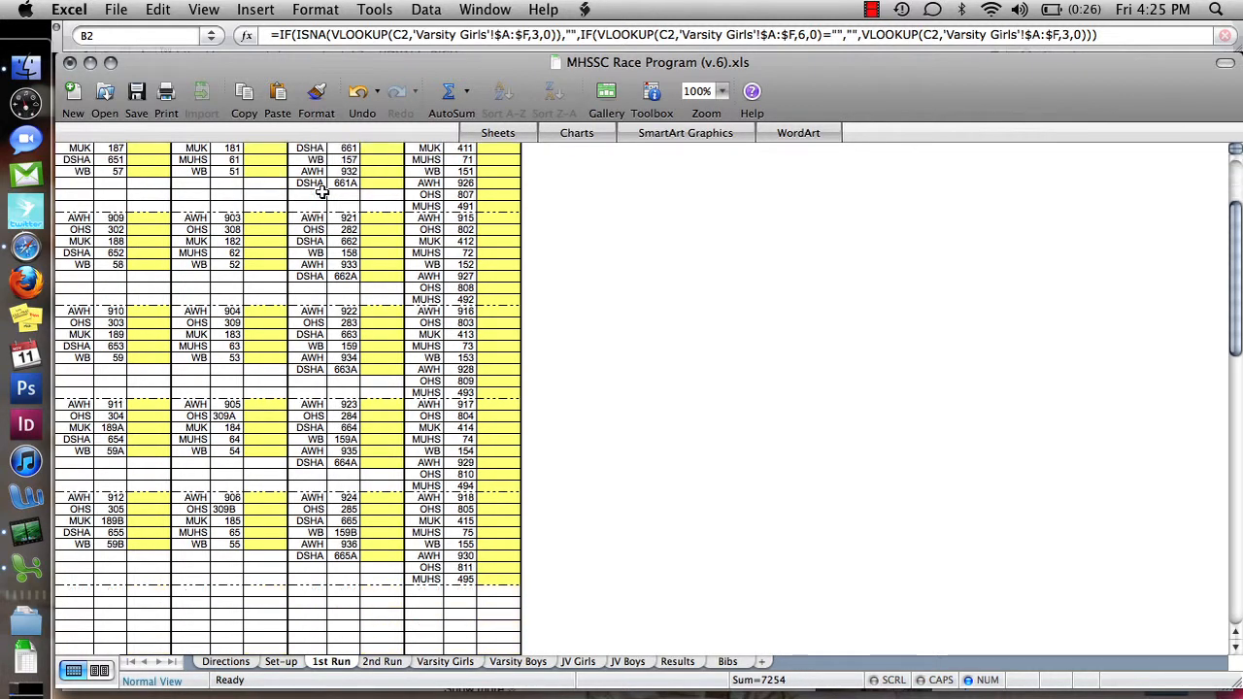
pyautogui.scroll(6, 322, 192)
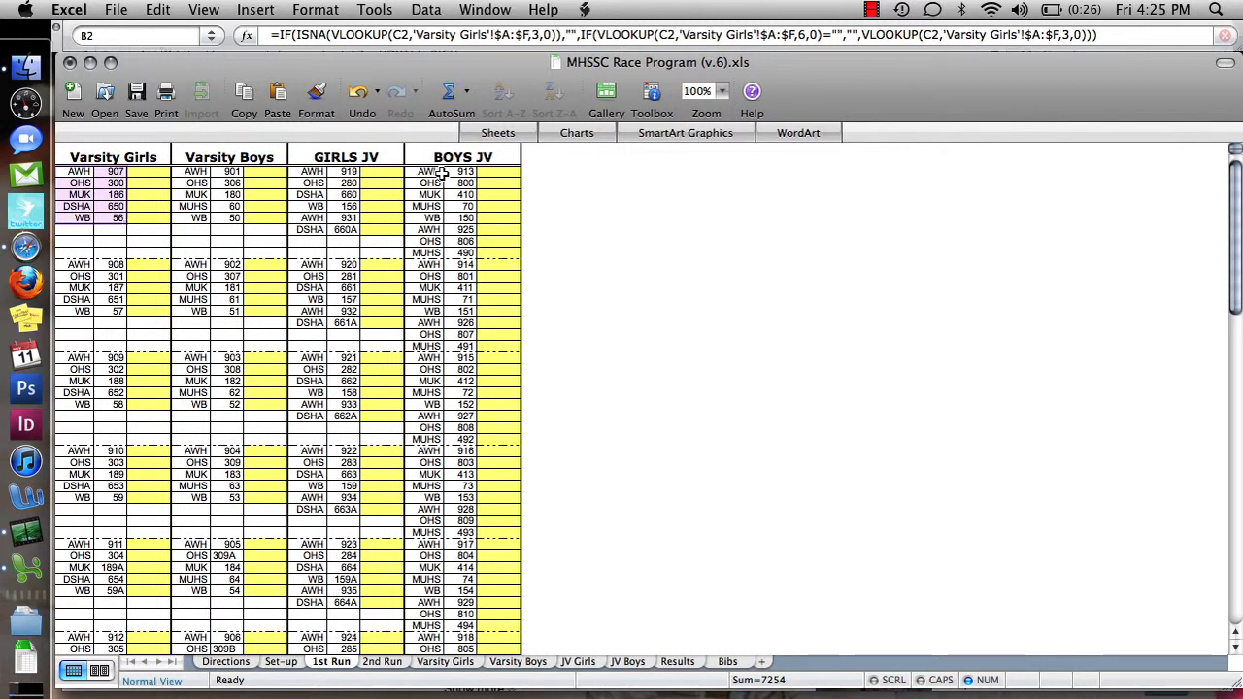
pyautogui.scroll(-5, 442, 173)
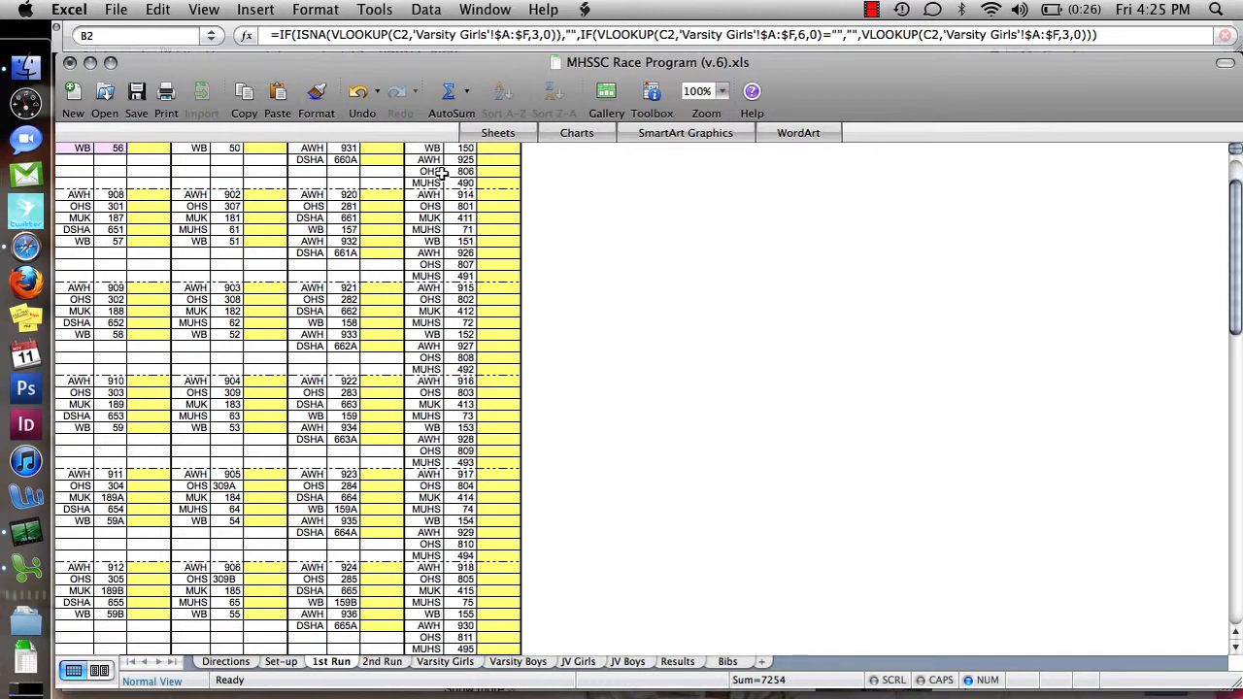
pyautogui.scroll(-2, 442, 173)
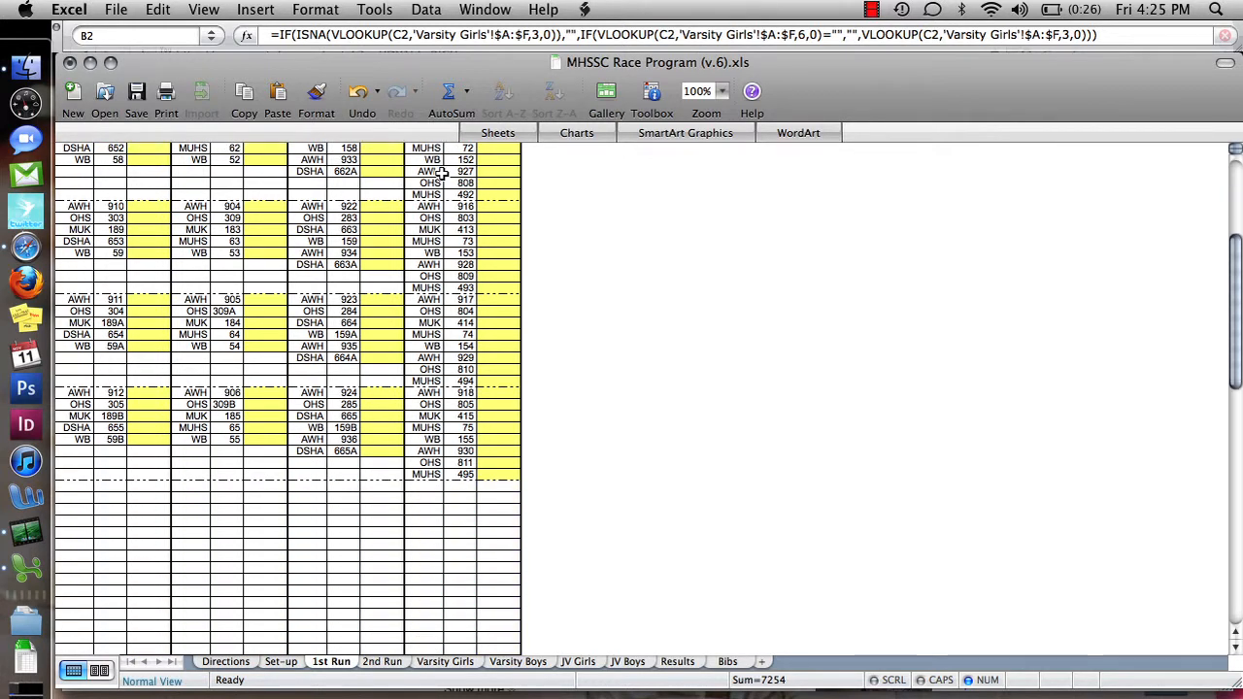
# Check the running order on the 2nd Run sheet and return to the JV Boys sheet.
pyautogui.click(382, 662)
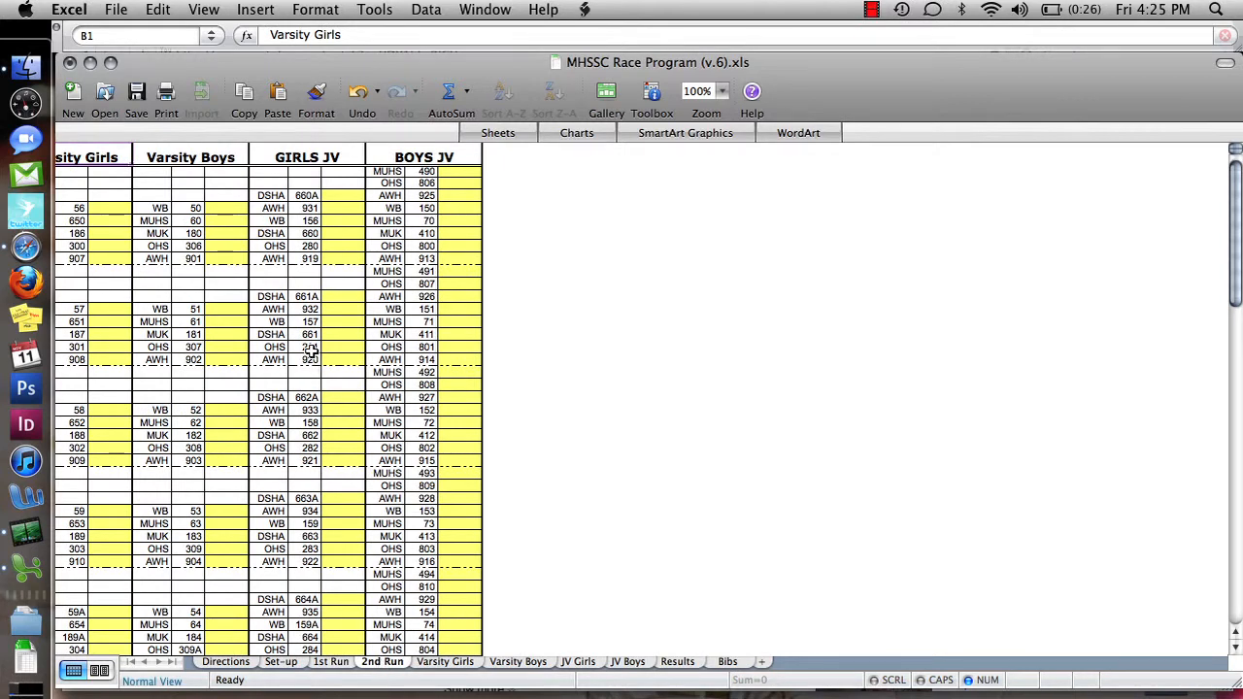
pyautogui.scroll(-6, 309, 352)
pyautogui.scroll(6, 309, 352)
pyautogui.click(630, 663)
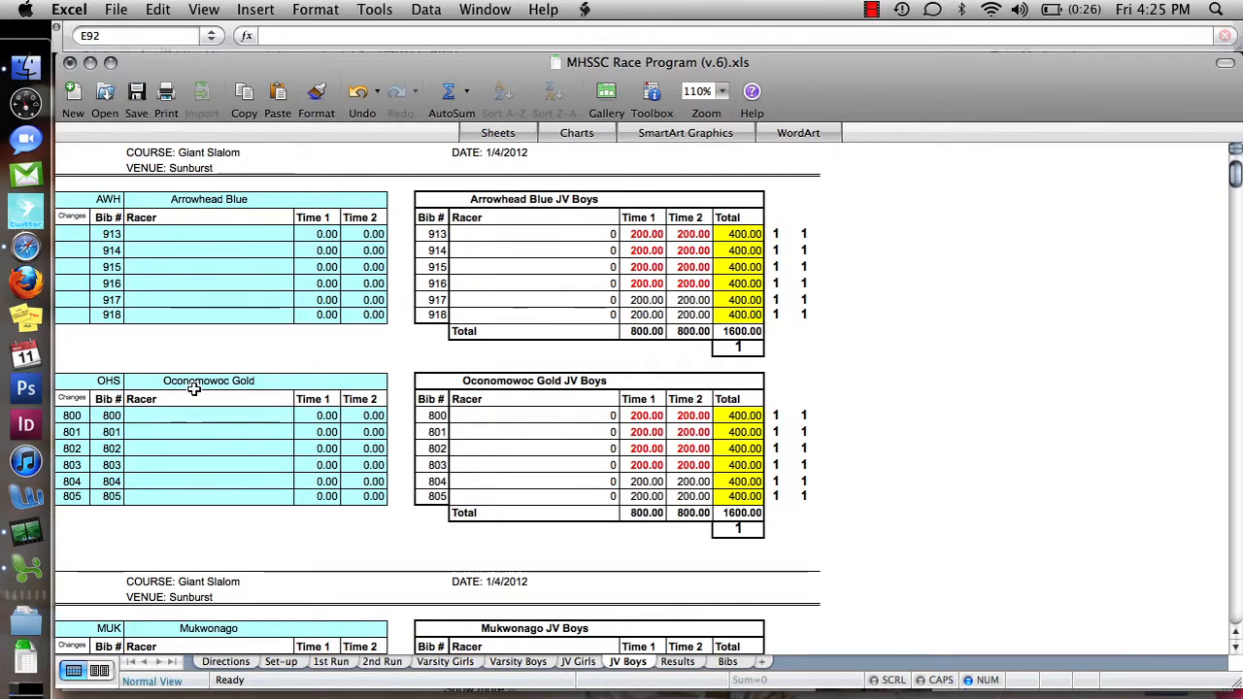
# Fill the first two Changes cells of the West Bend Boys Exh table on the JV Boys sheet with bibs 250 and 251.
pyautogui.scroll(-7, 194, 389)
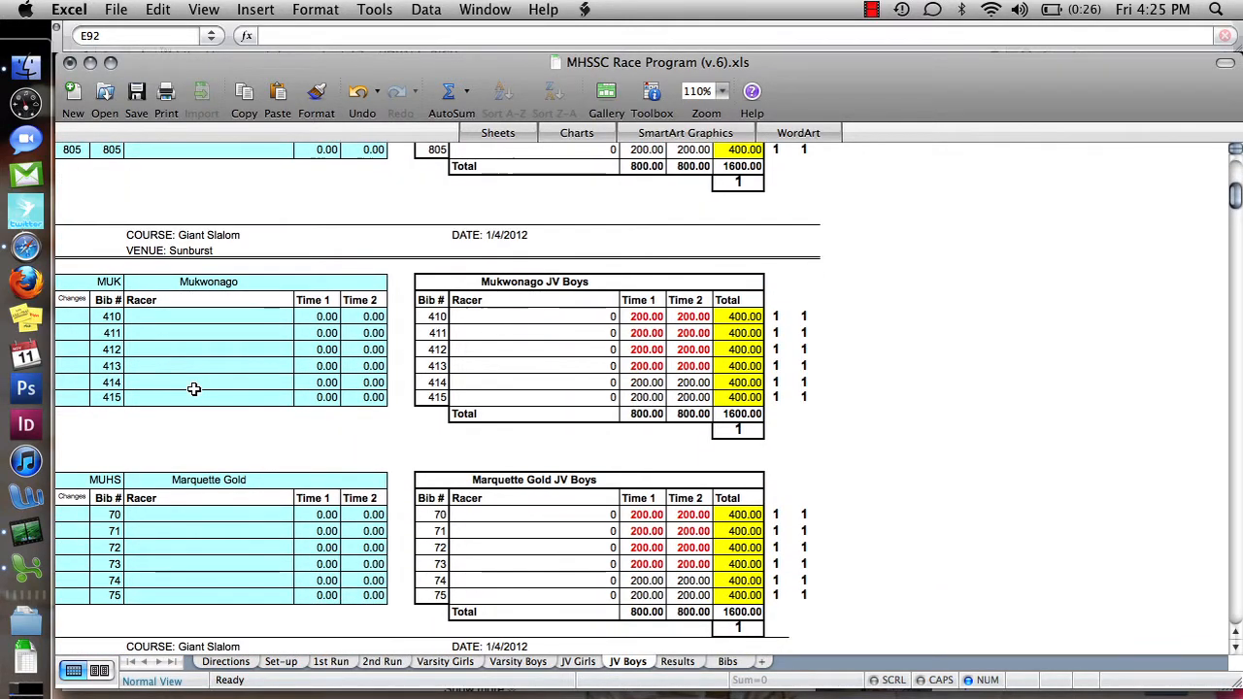
pyautogui.scroll(-14, 194, 389)
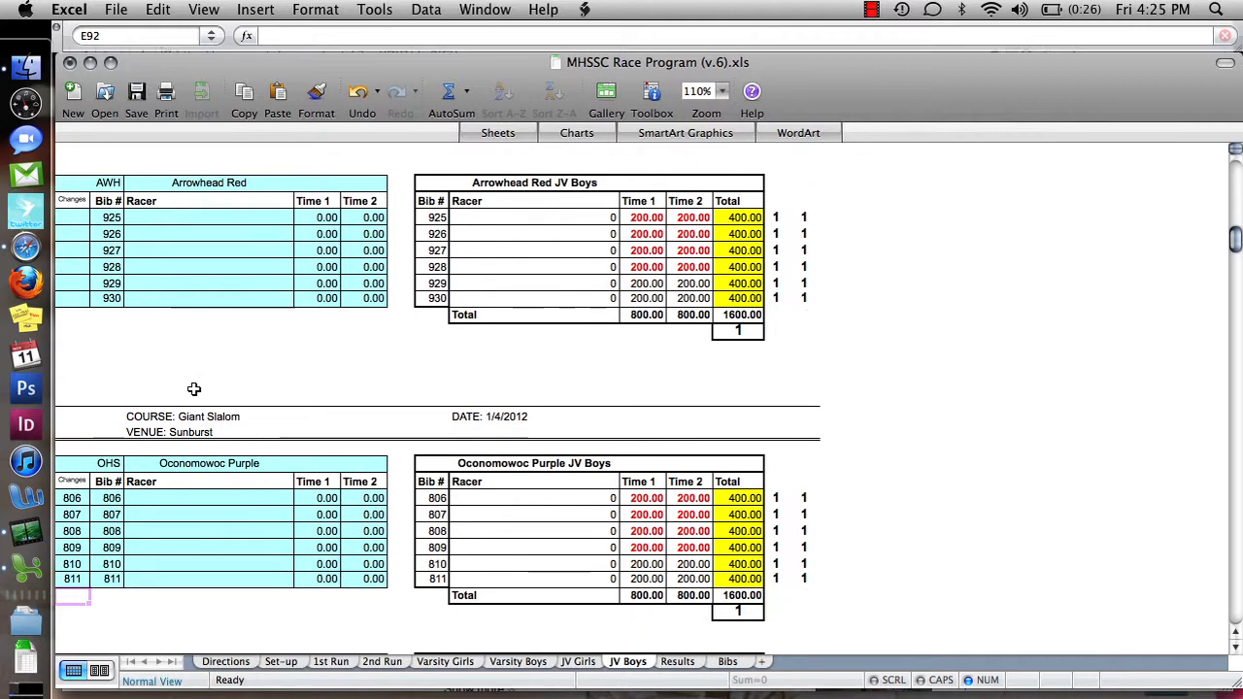
pyautogui.scroll(-15, 195, 389)
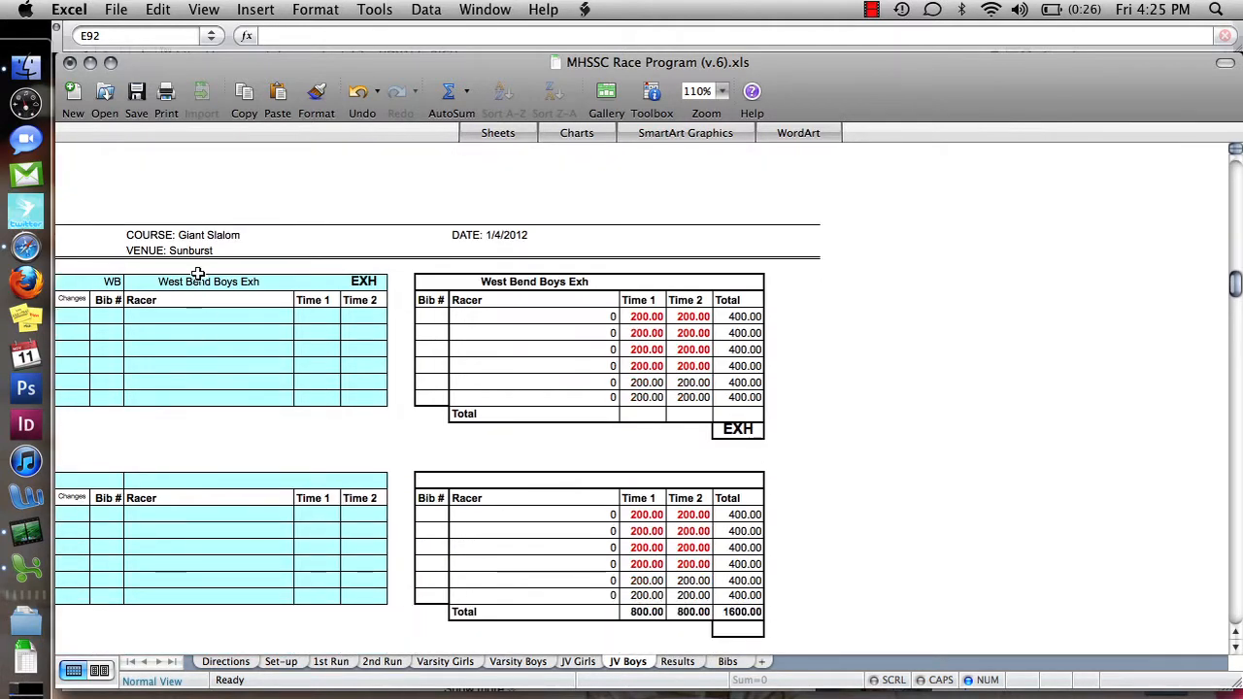
pyautogui.click(198, 280)
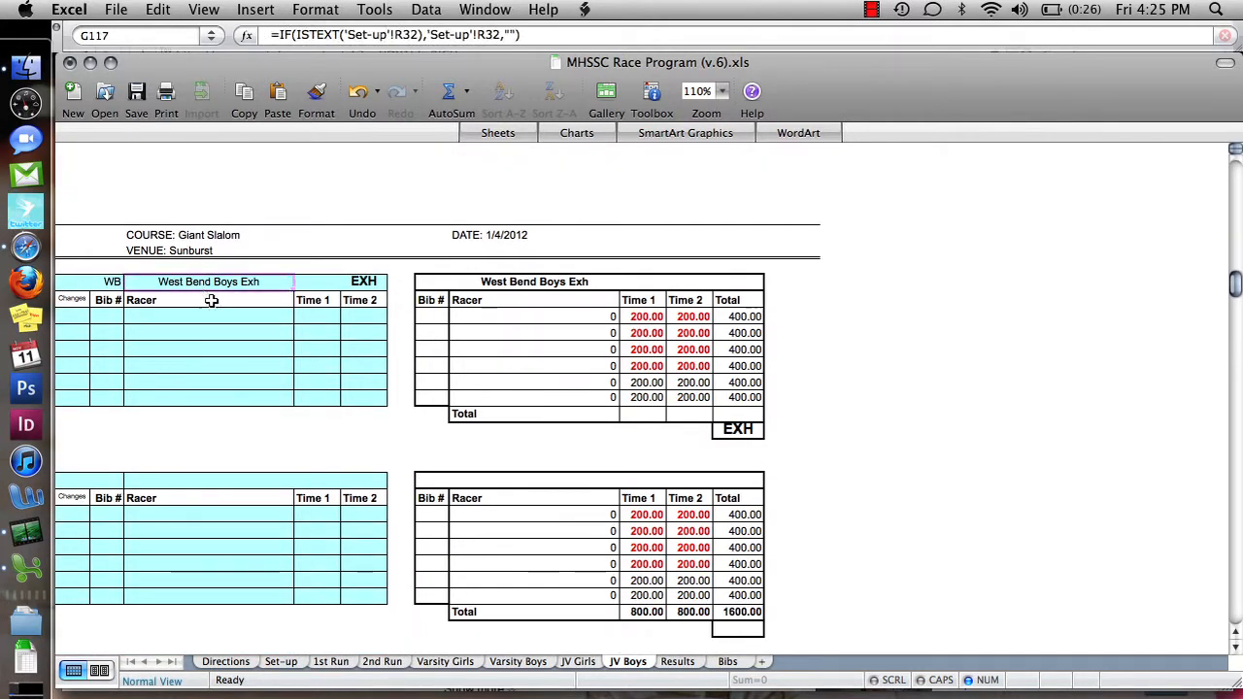
pyautogui.click(225, 334)
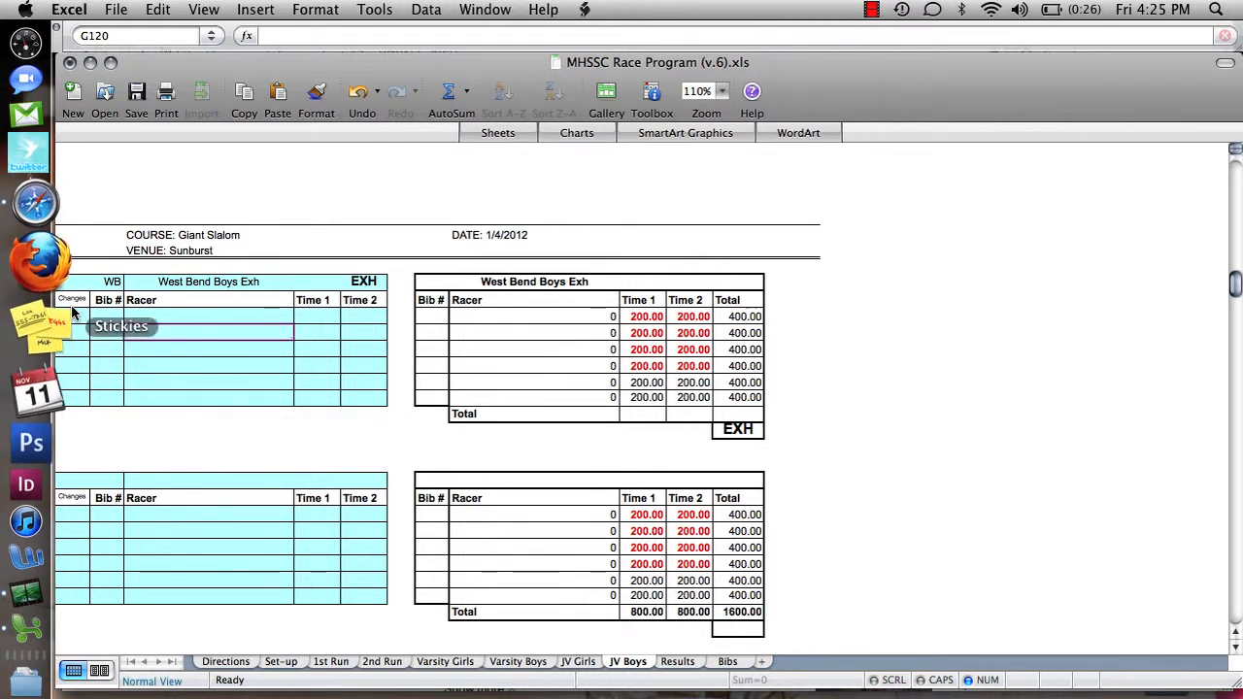
pyautogui.click(78, 313)
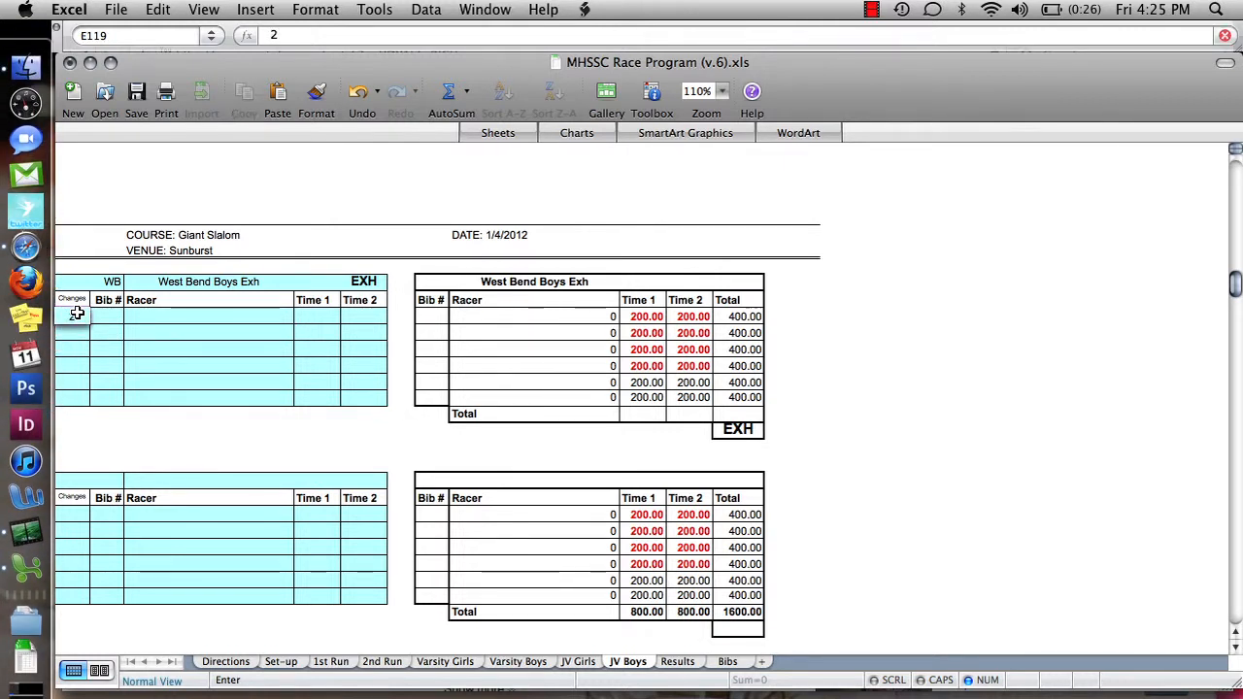
pyautogui.write('245')
pyautogui.press('BackSpace')
pyautogui.press('BackSpace')
pyautogui.write('50')
pyautogui.press('Return')
pyautogui.write('251')
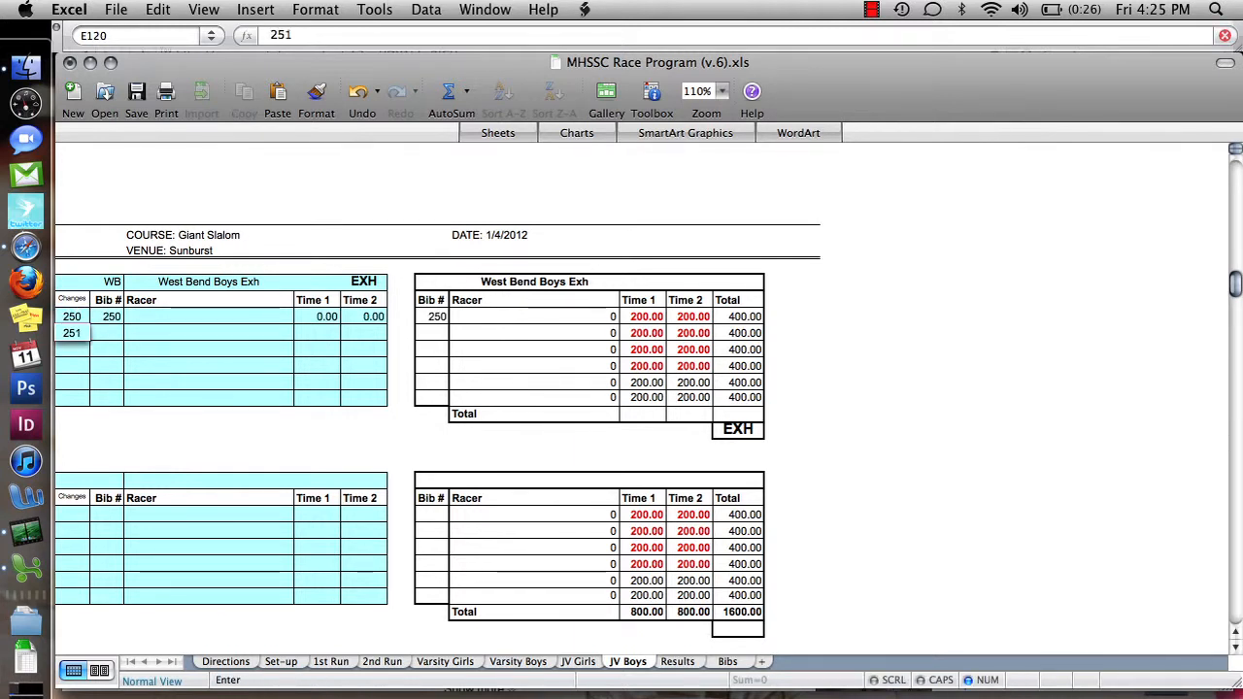
pyautogui.press('Return')
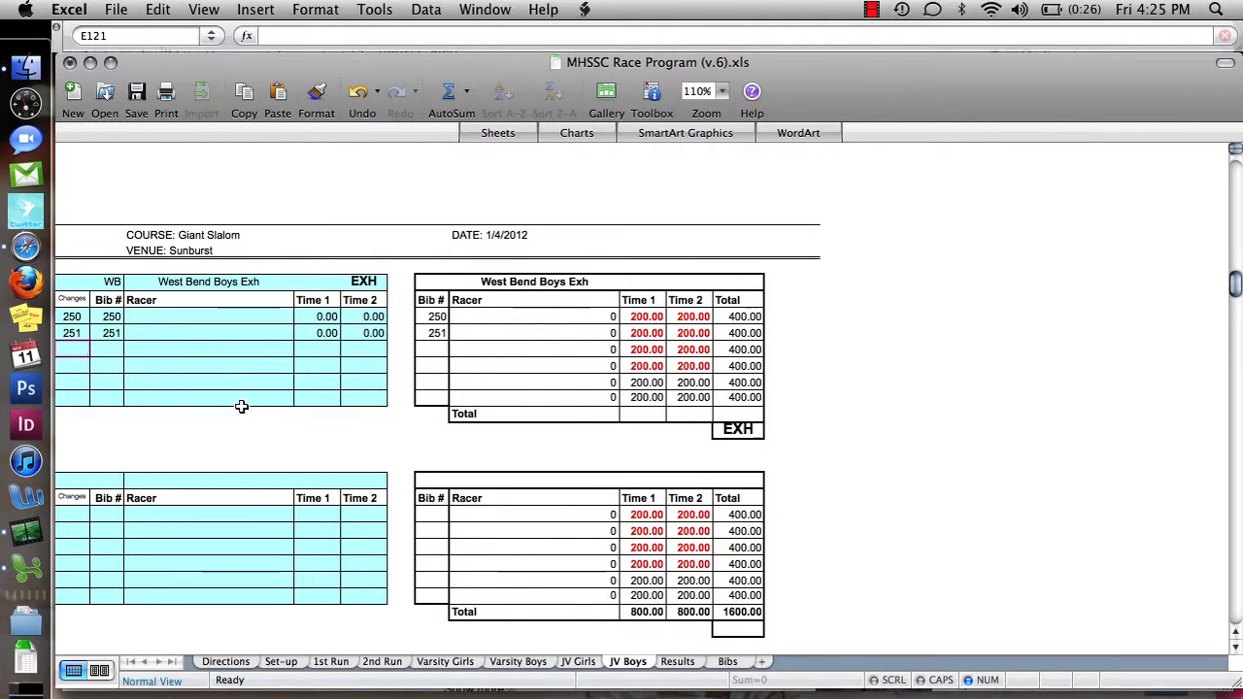
# Check where West Bend's exhibition bibs 250 and 251 run in the JV Boys order on the 1st Run and 2nd Run sheets.
pyautogui.click(330, 662)
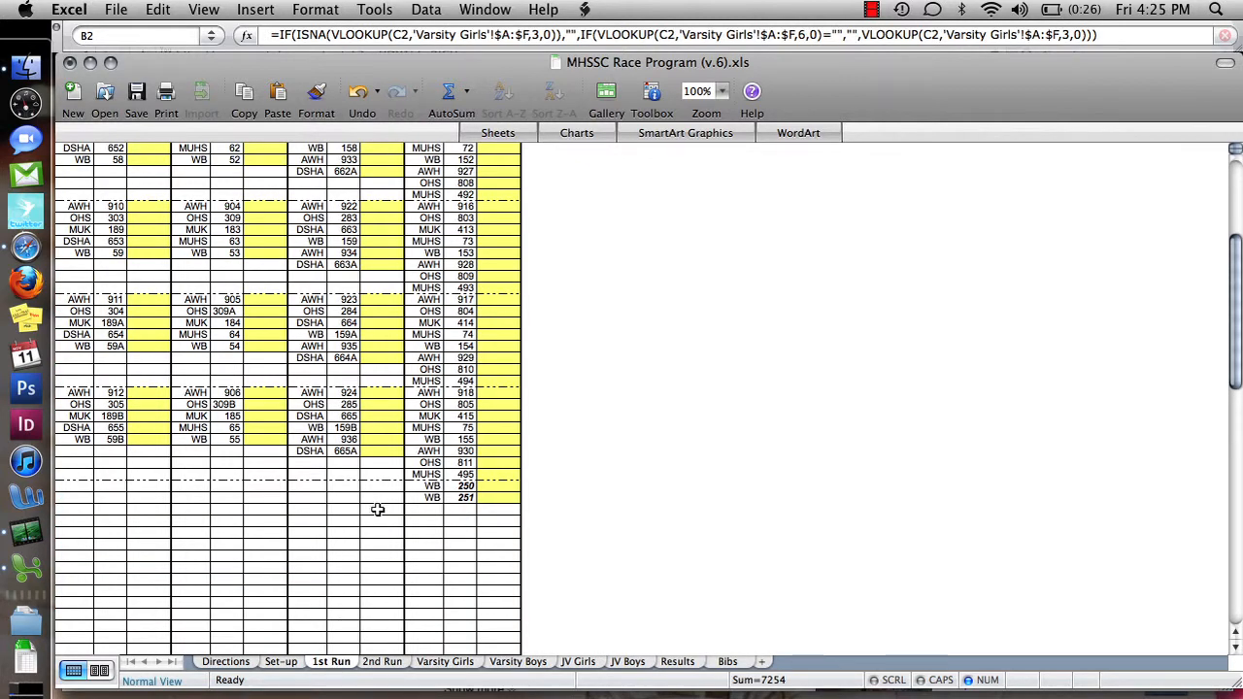
pyautogui.moveTo(434, 485); pyautogui.dragTo(472, 498)
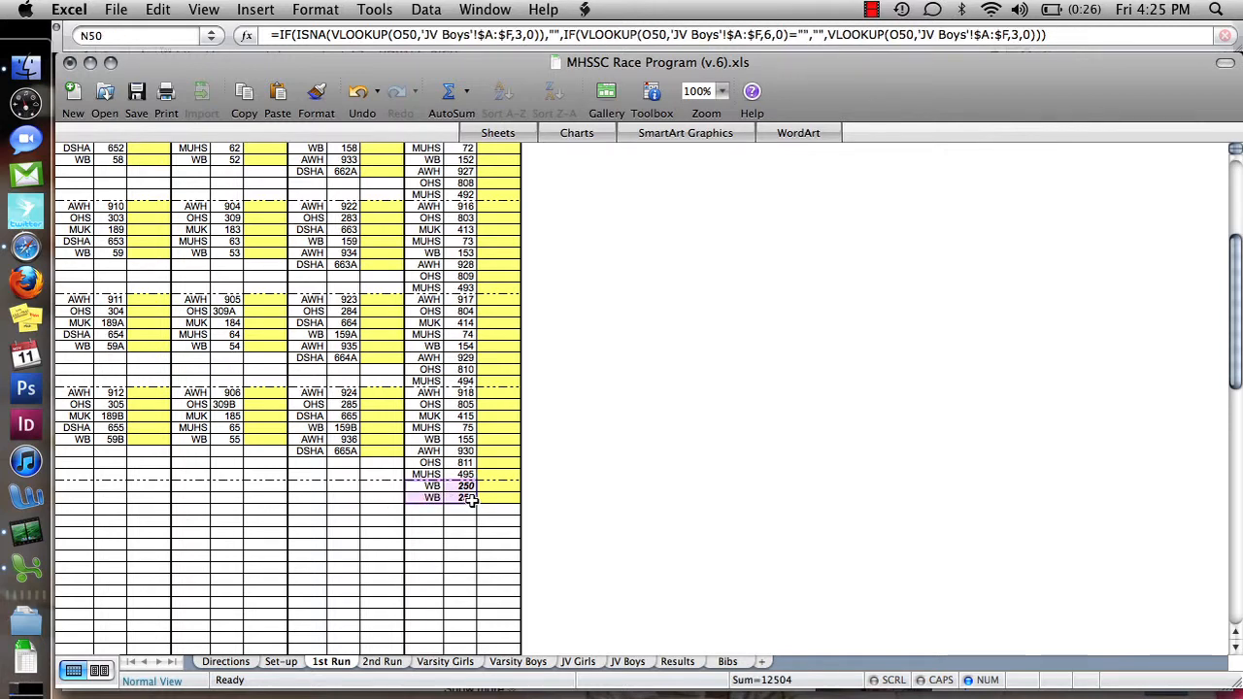
pyautogui.click(375, 668)
pyautogui.scroll(-5, 422, 564)
pyautogui.scroll(-3, 423, 565)
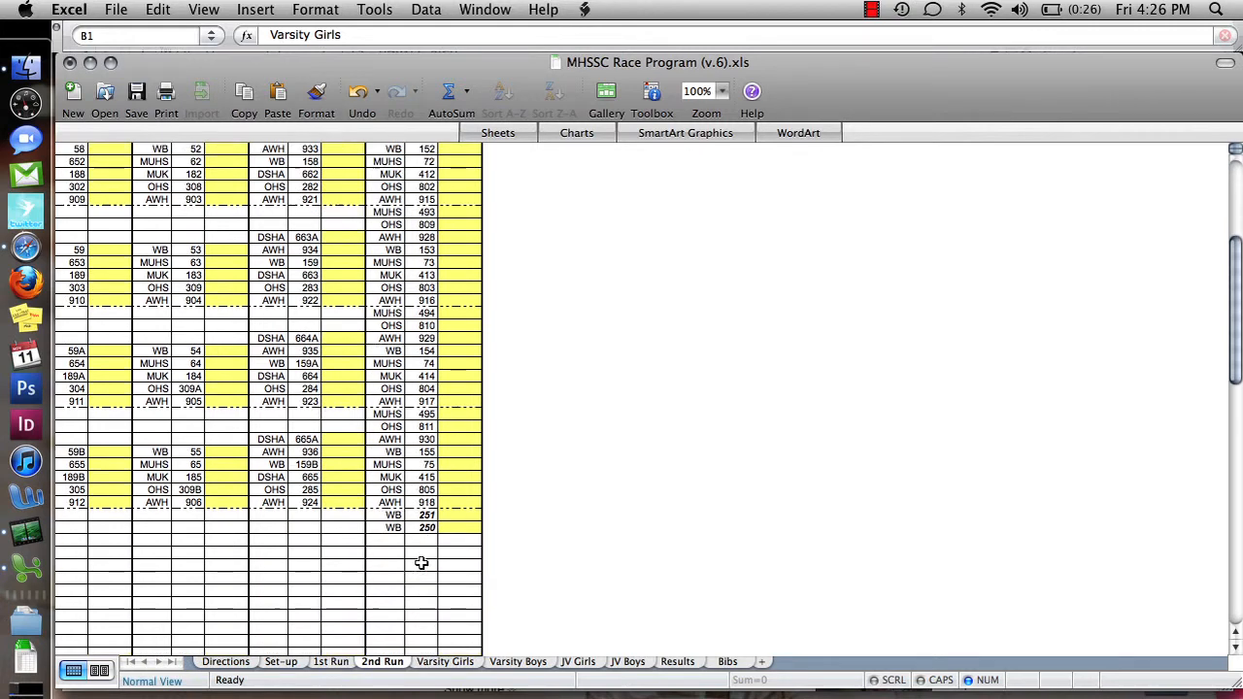
pyautogui.click(394, 515)
pyautogui.scroll(7, 393, 515)
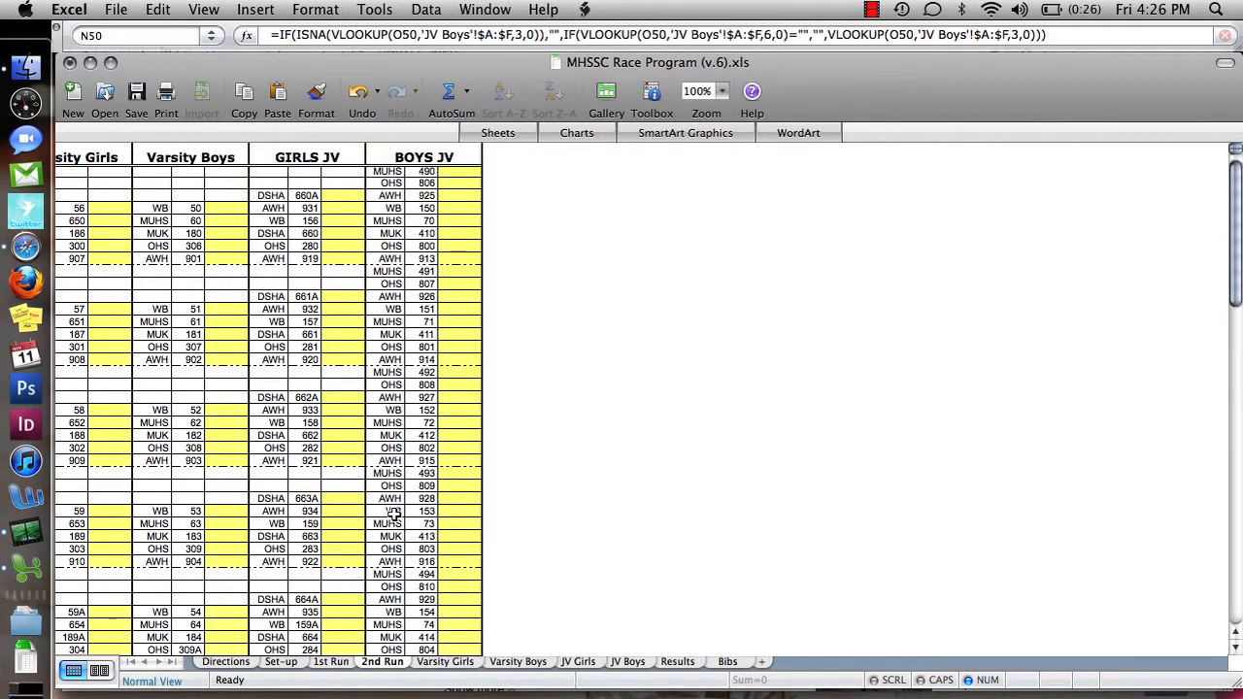
# Look through the Varsity Girls, Varsity Boys, JV Girls and JV Boys team sheets.
pyautogui.click(447, 663)
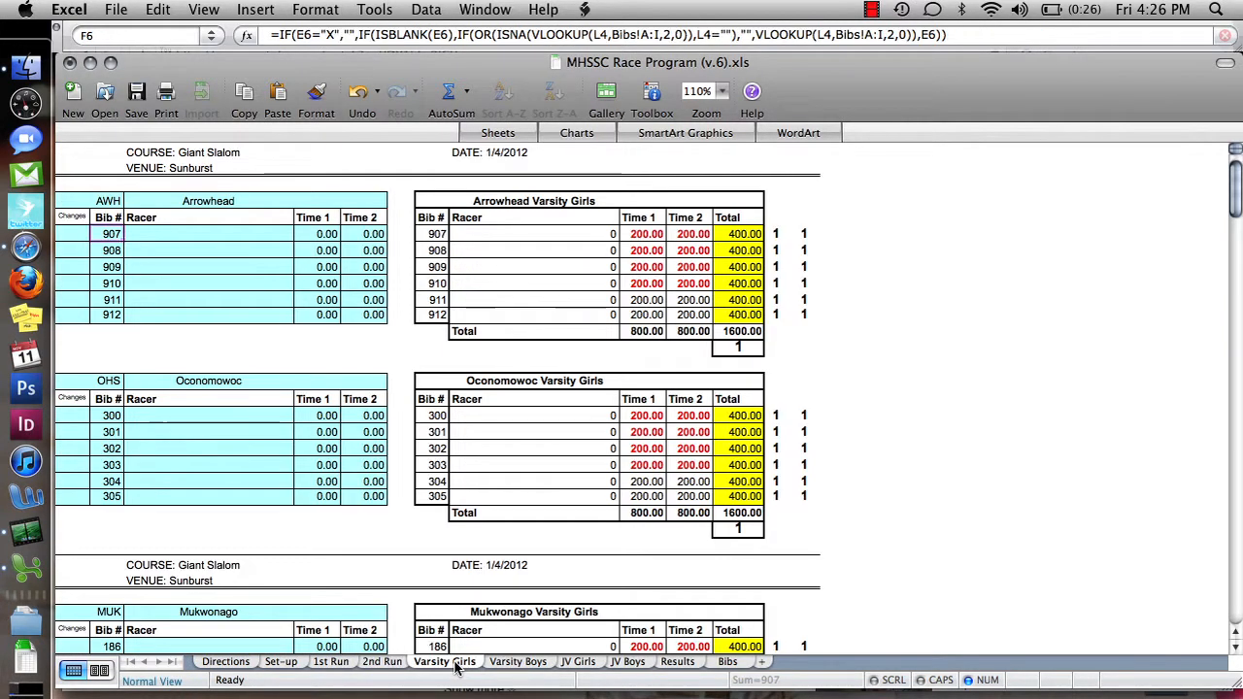
pyautogui.click(532, 664)
pyautogui.click(588, 665)
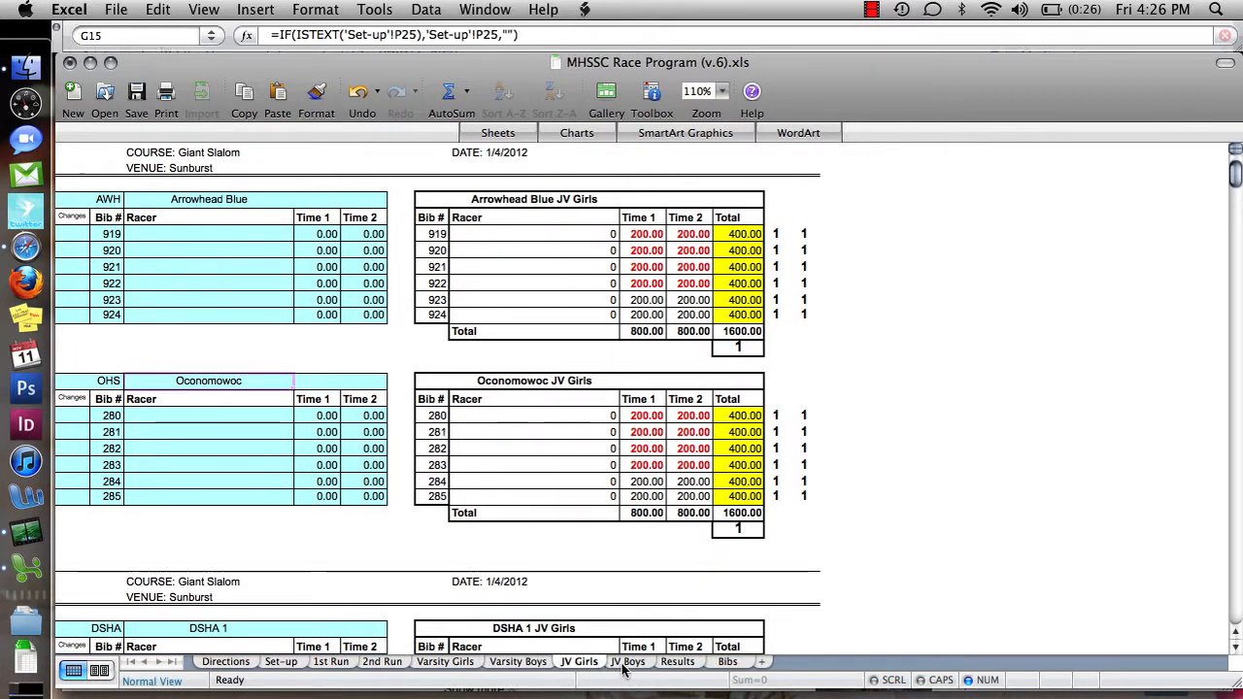
pyautogui.click(625, 662)
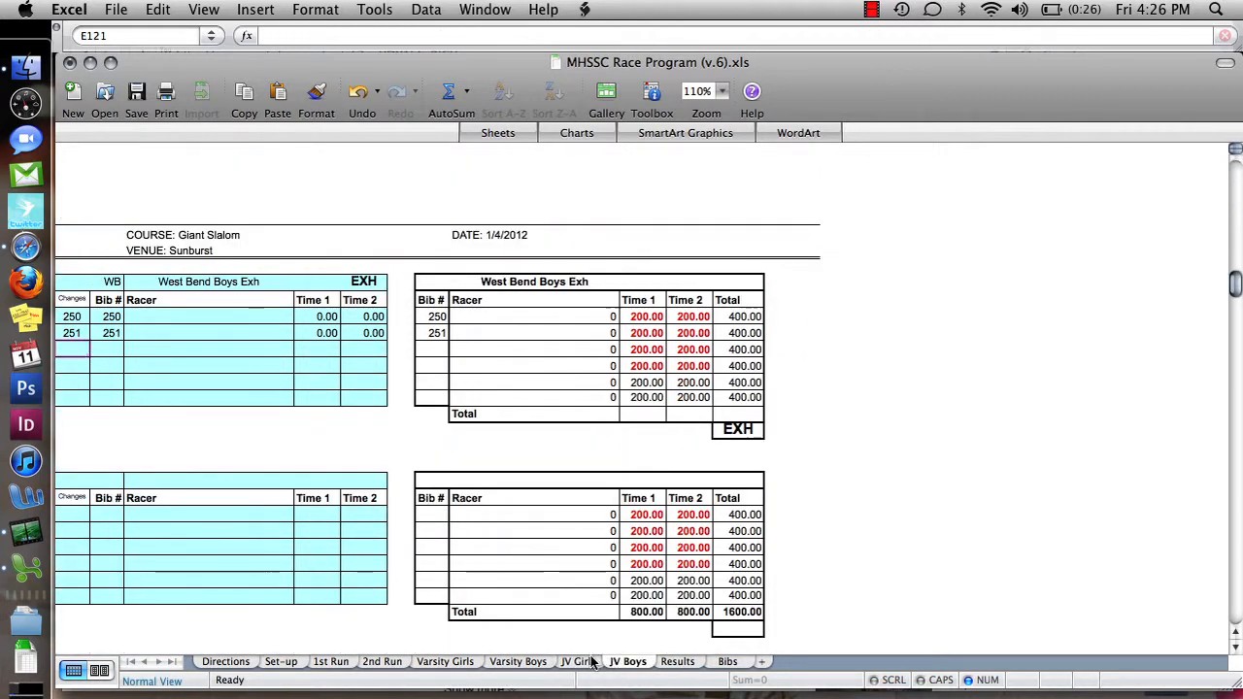
# Enter the racers' names for bibs 907, 908, 909 and 910 in the Arrowhead table on the Varsity Girls sheet.
pyautogui.click(450, 665)
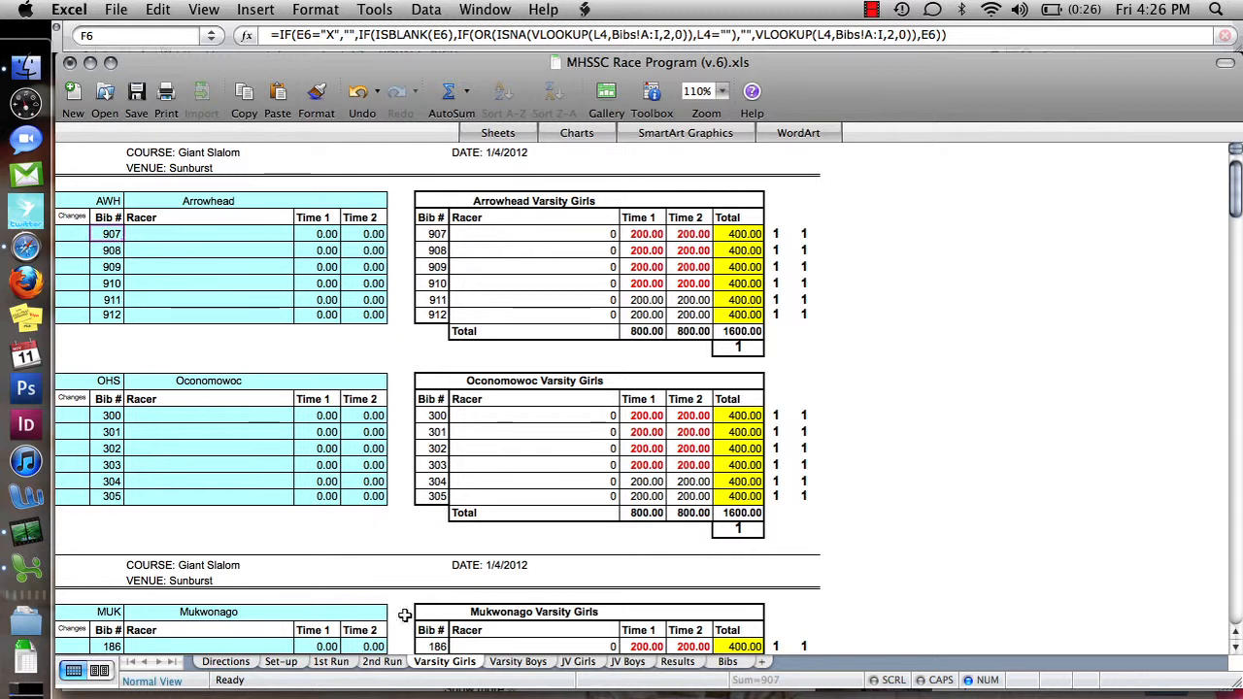
pyautogui.click(170, 239)
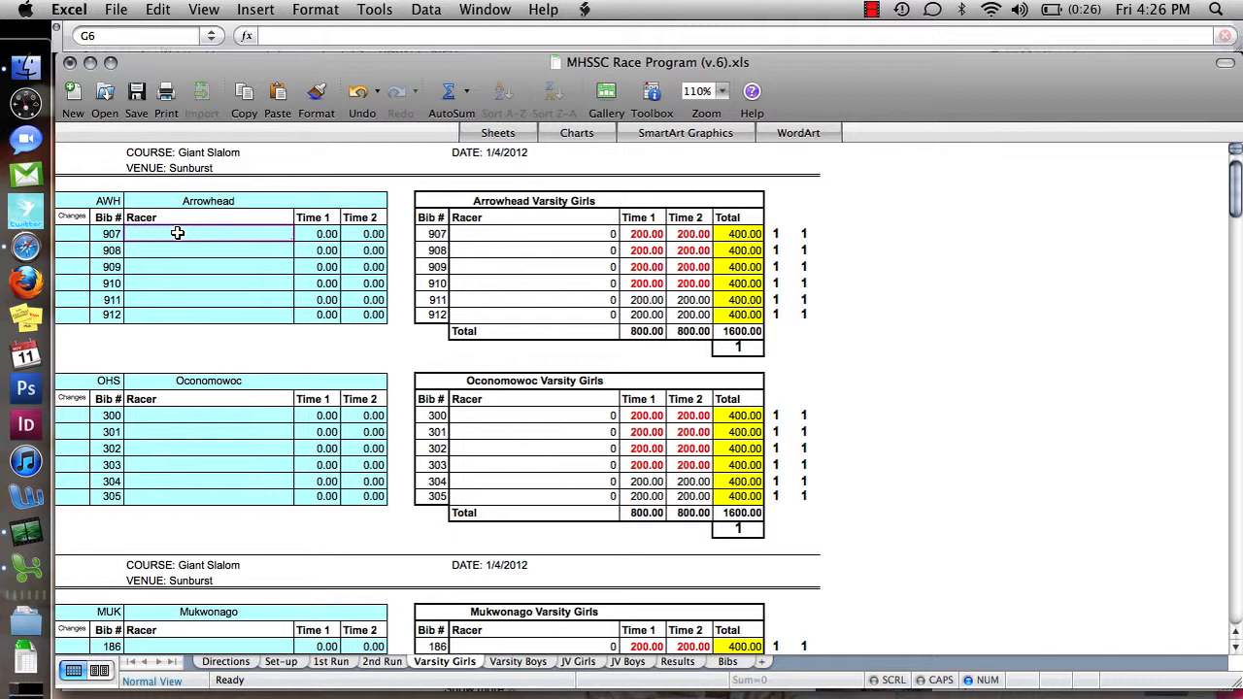
pyautogui.write('Dorthy Blank')
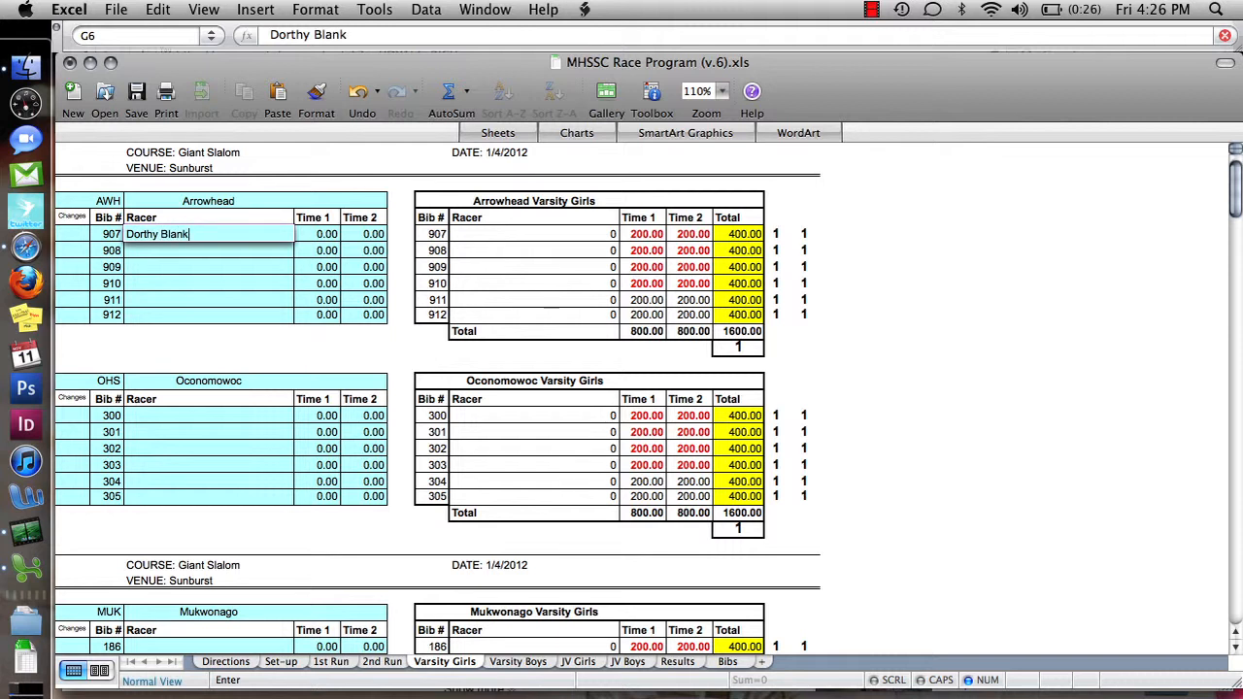
pyautogui.press('Return')
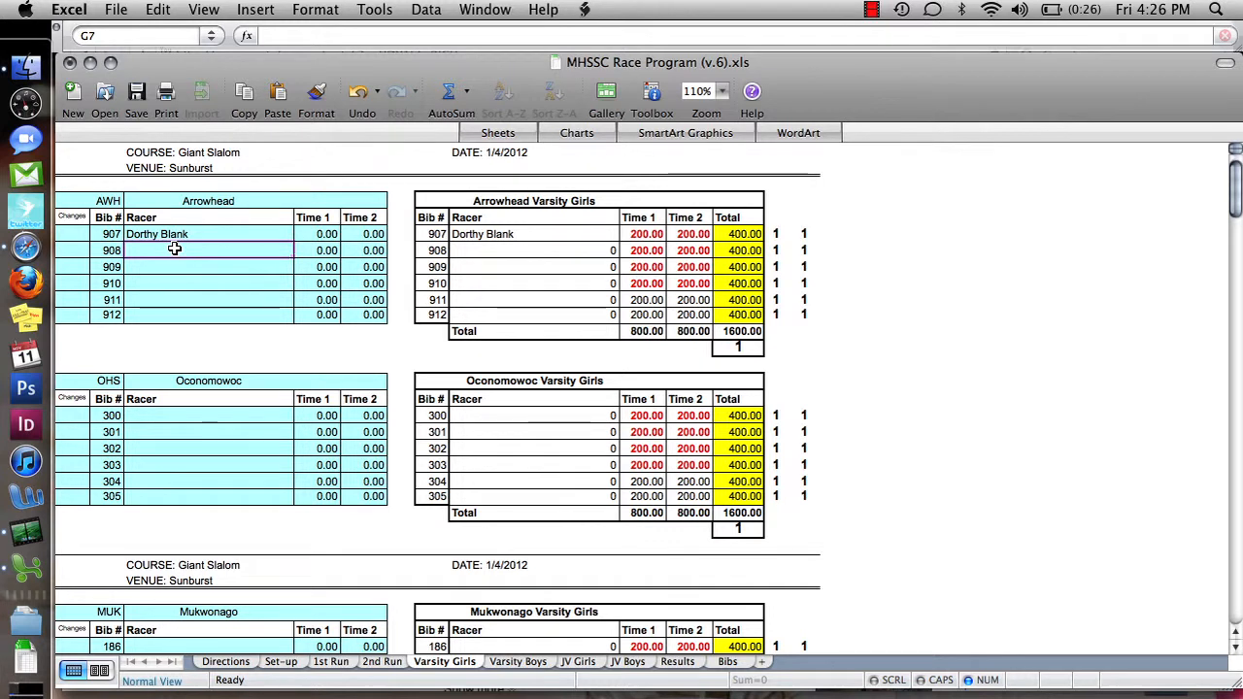
pyautogui.write('Gretta')
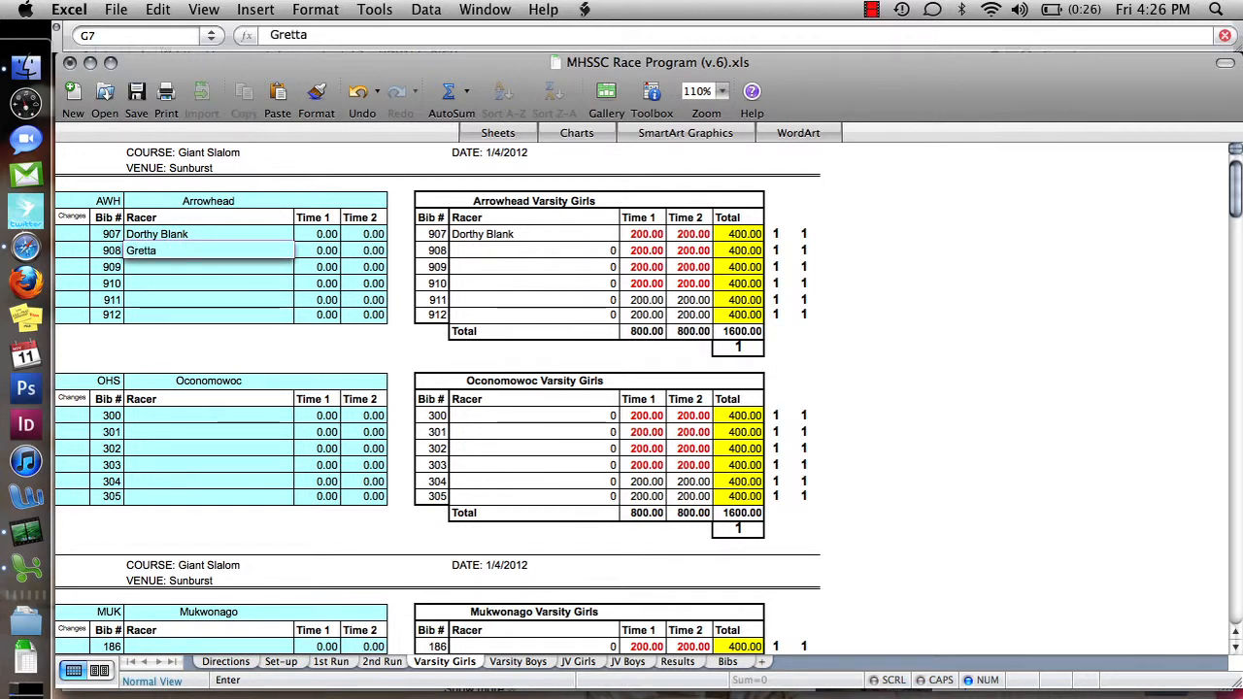
pyautogui.write(' Purple')
pyautogui.press('Return')
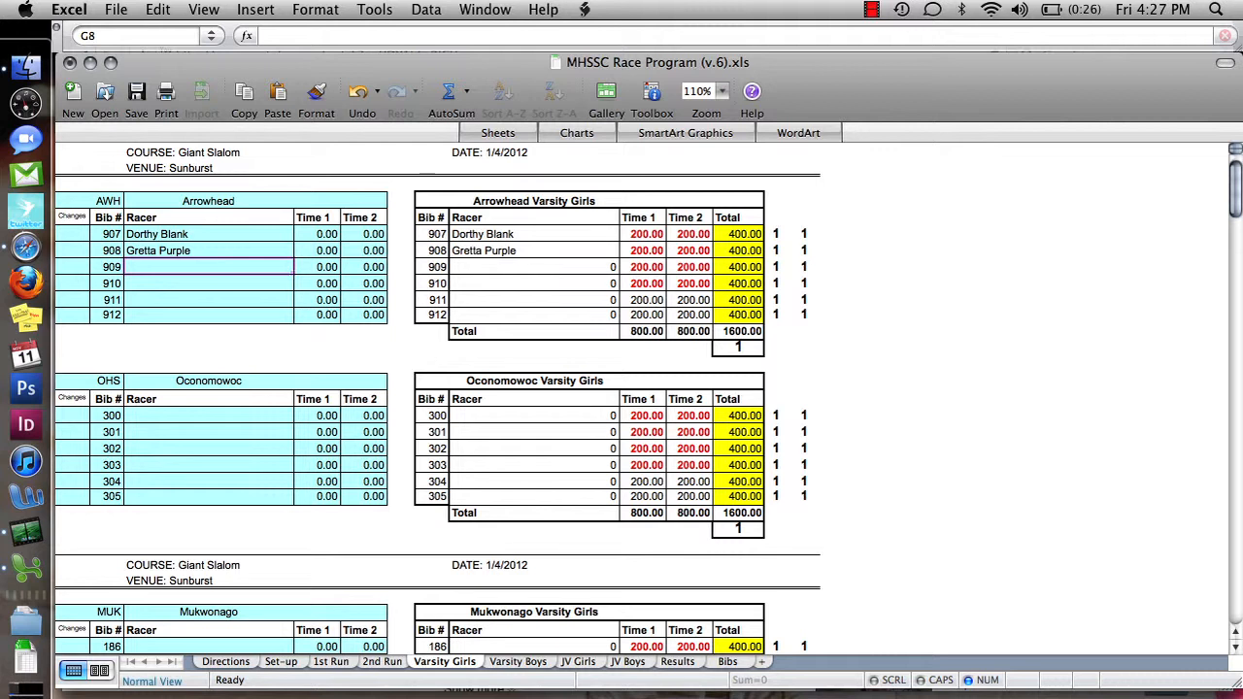
pyautogui.write('G')
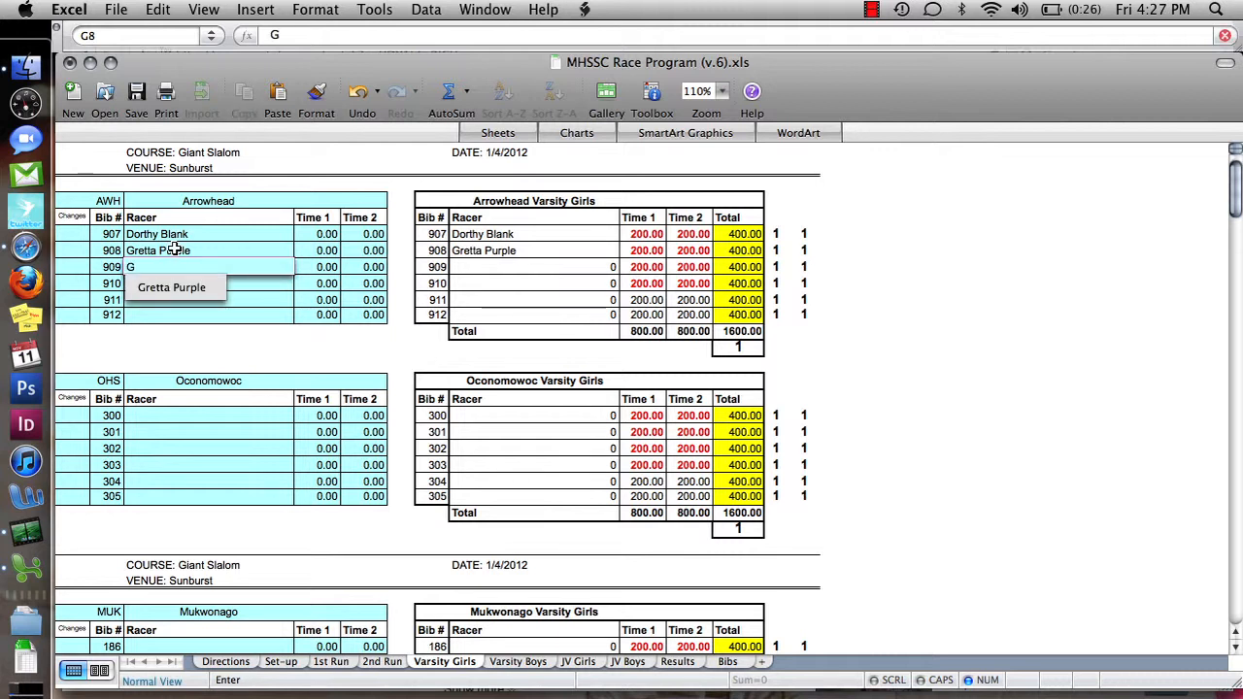
pyautogui.write('ladly DO')
pyautogui.press('Return')
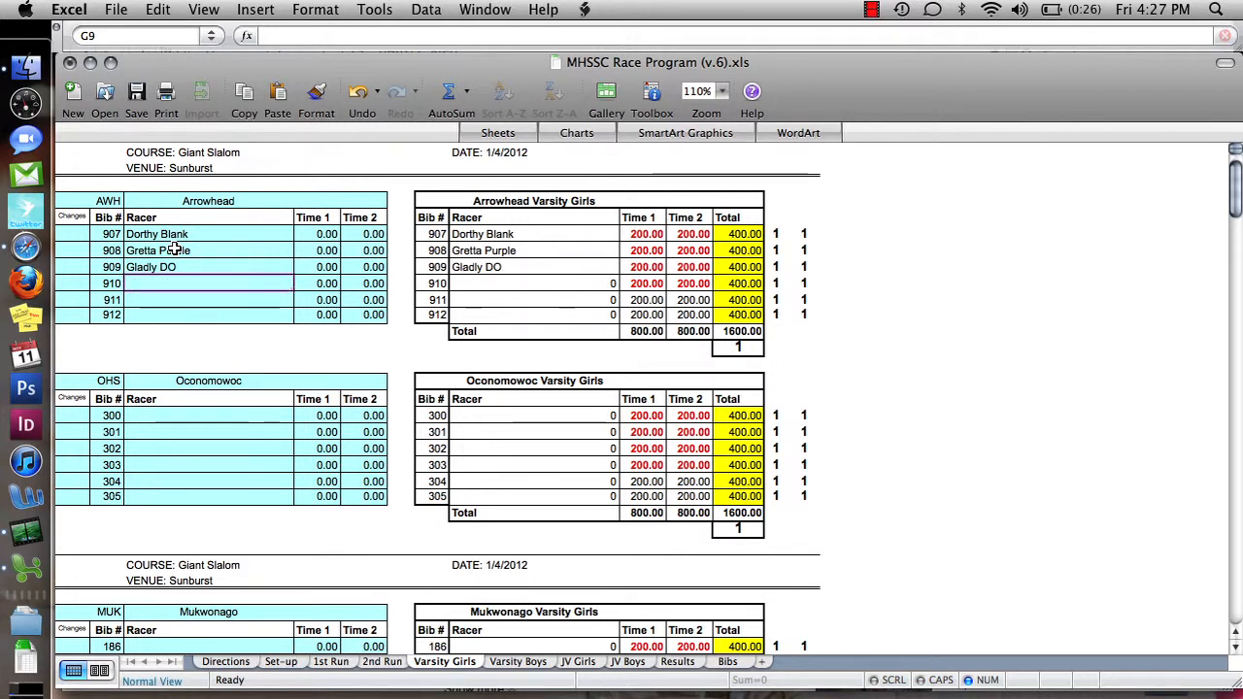
pyautogui.write('Step Sister')
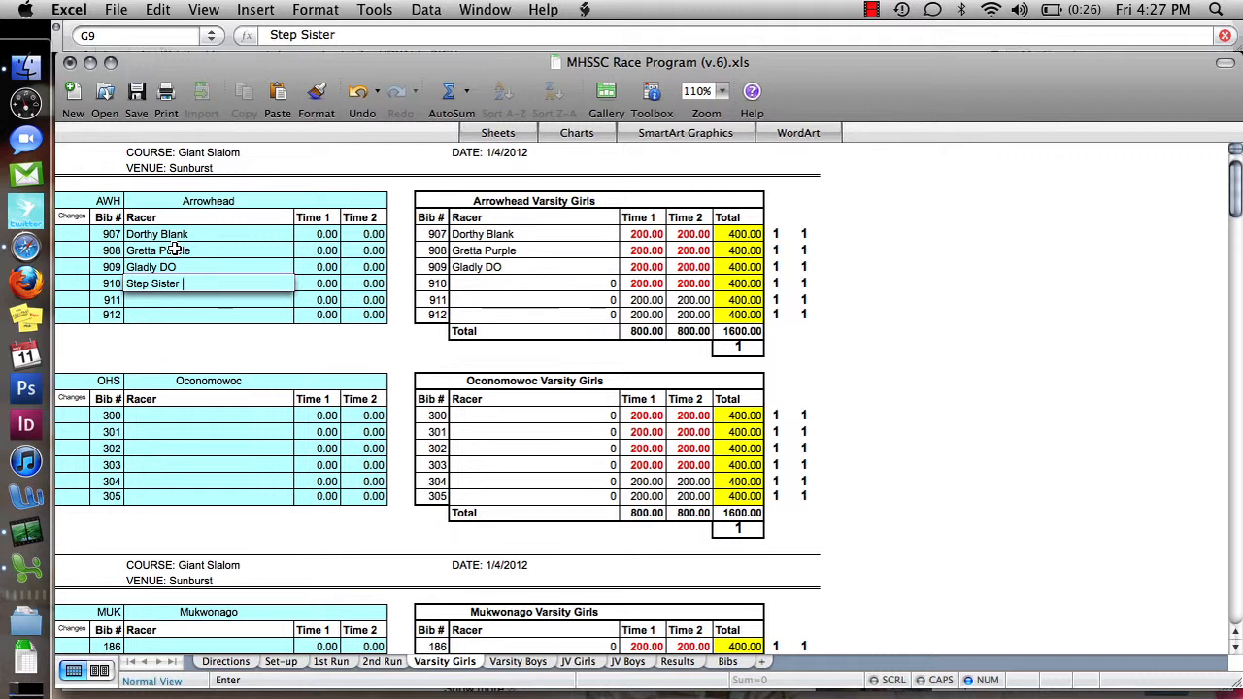
pyautogui.write('Gina')
pyautogui.press('Return')
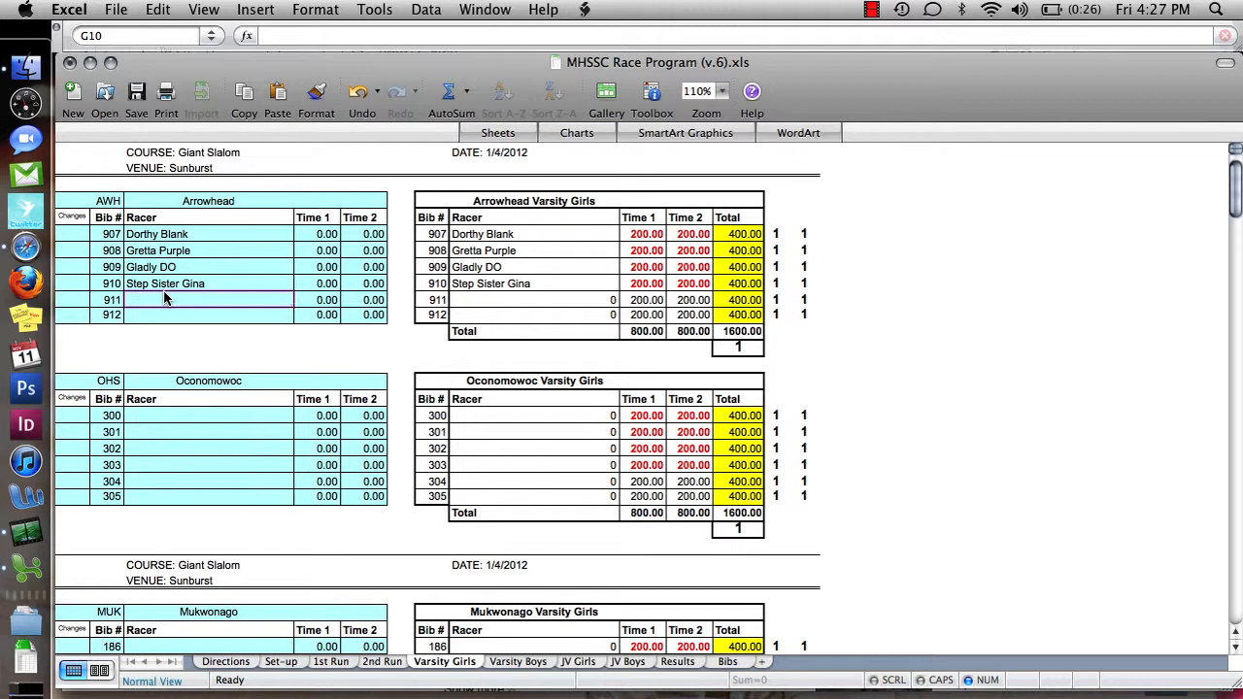
# Try to edit bib number 911 directly in the Arrowhead Varsity Girls table.
pyautogui.click(116, 301)
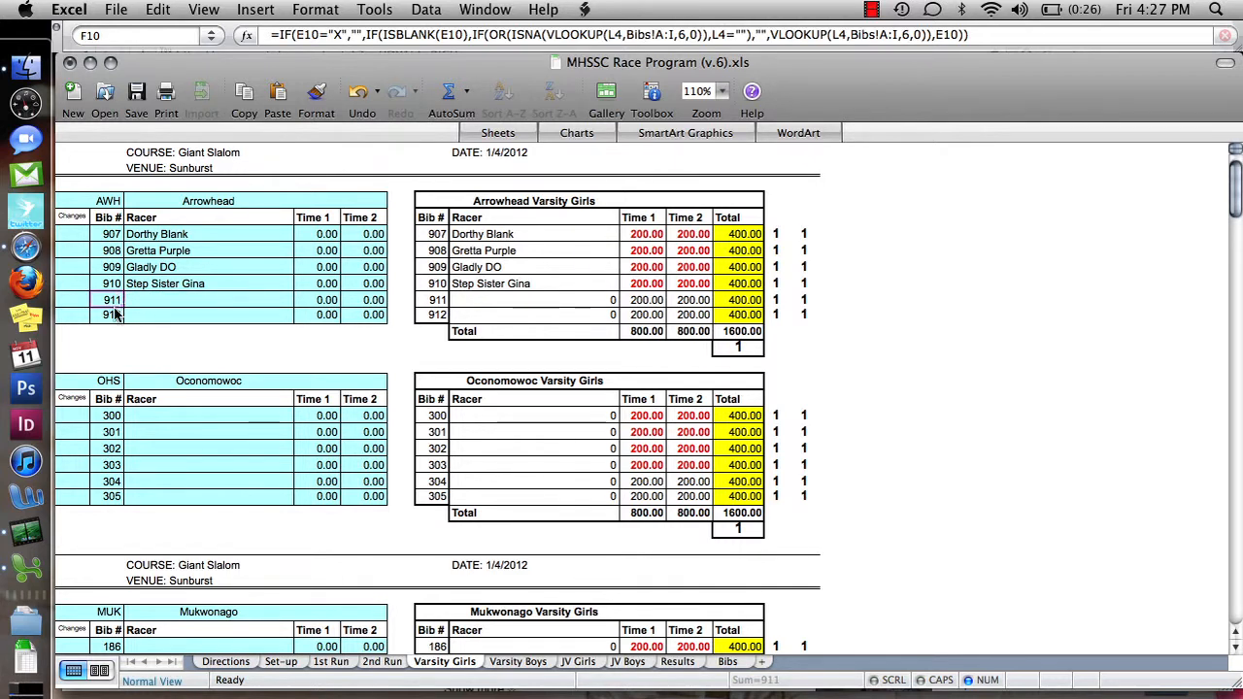
pyautogui.click(115, 325)
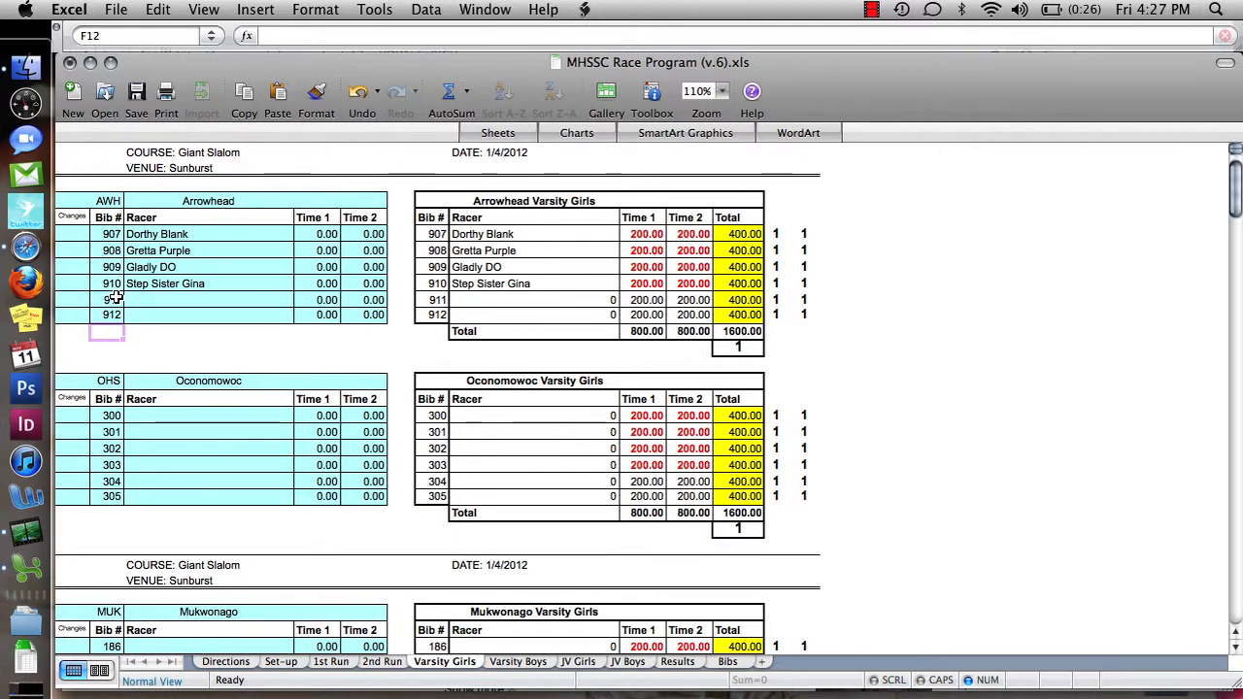
pyautogui.doubleClick(116, 301)
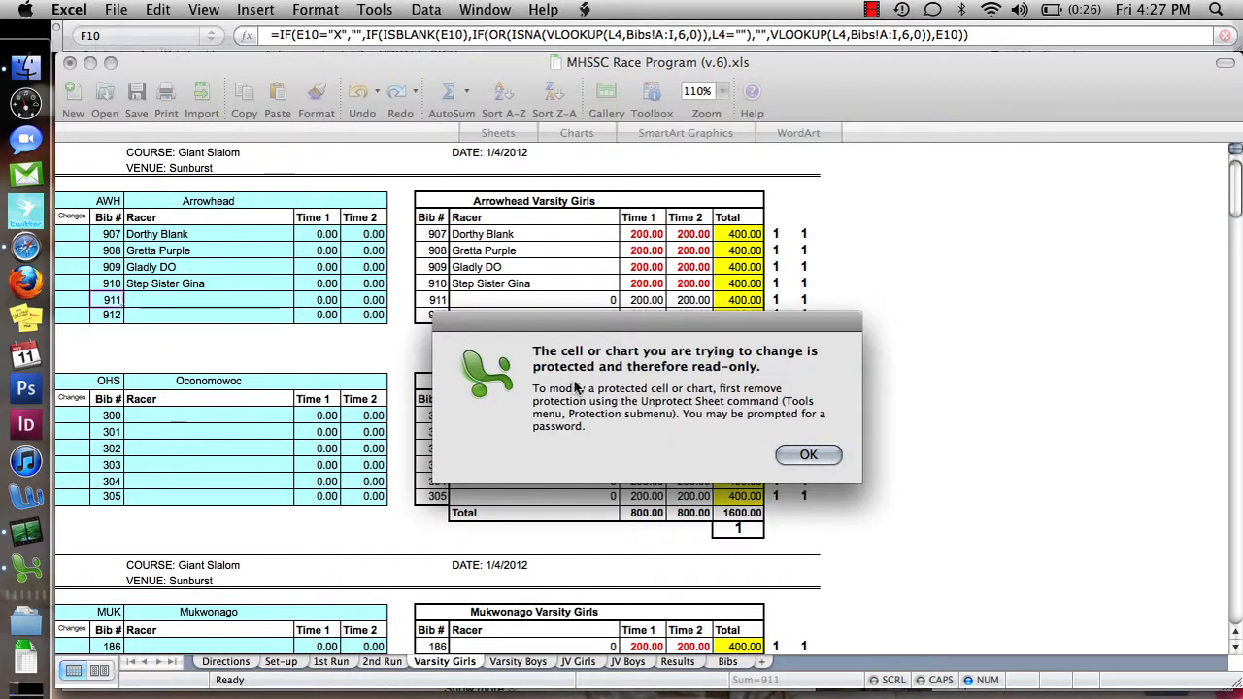
pyautogui.click(806, 454)
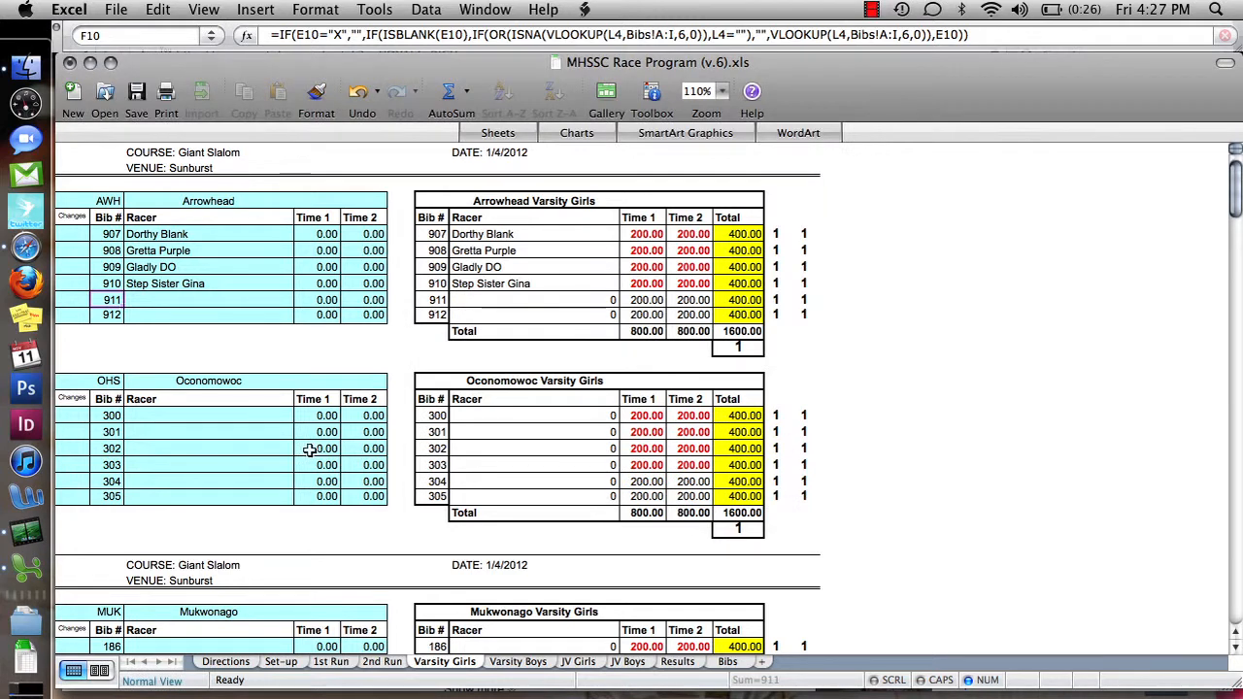
# Remove unused bibs 911 and 912 from the Arrowhead Varsity Girls team by entering x in their Changes cells.
pyautogui.click(75, 300)
pyautogui.write('x')
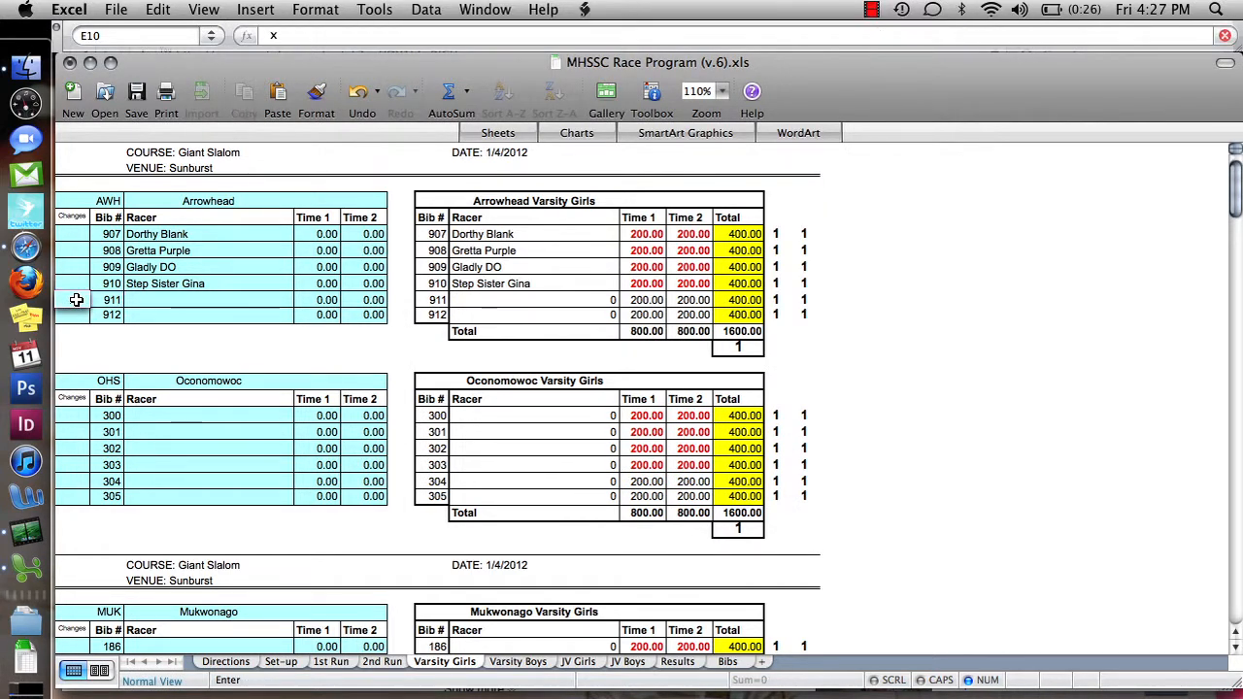
pyautogui.press('Return')
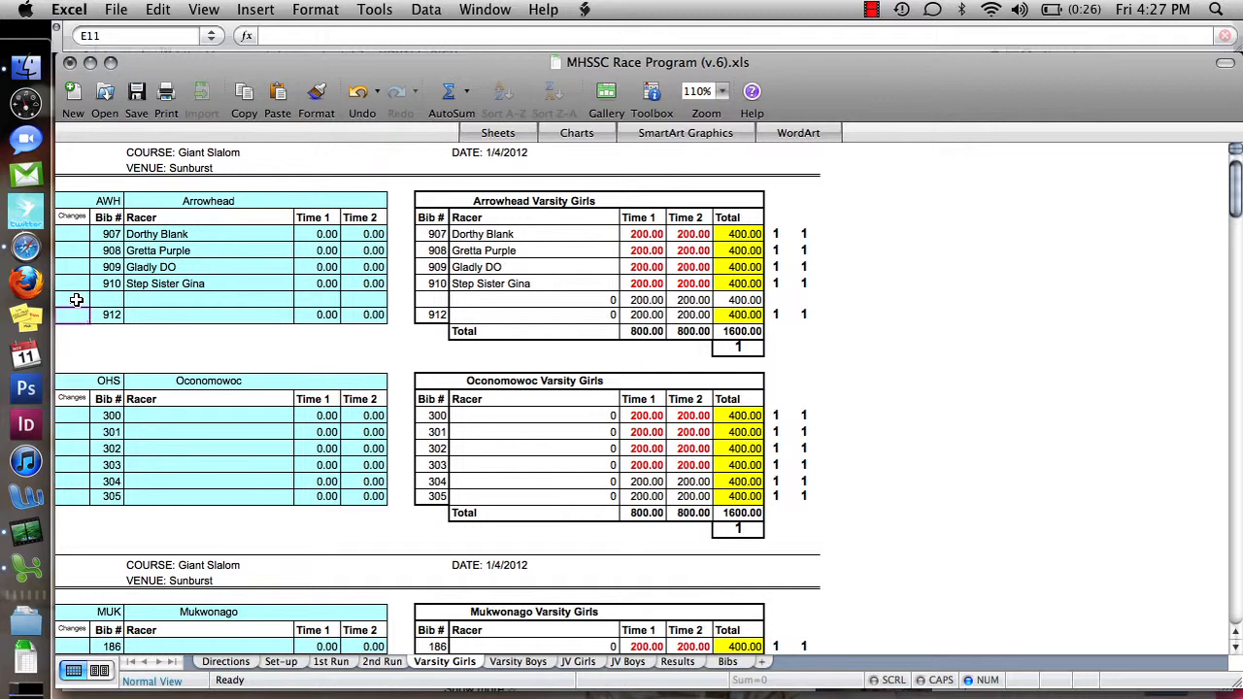
pyautogui.write('x')
pyautogui.press('Return')
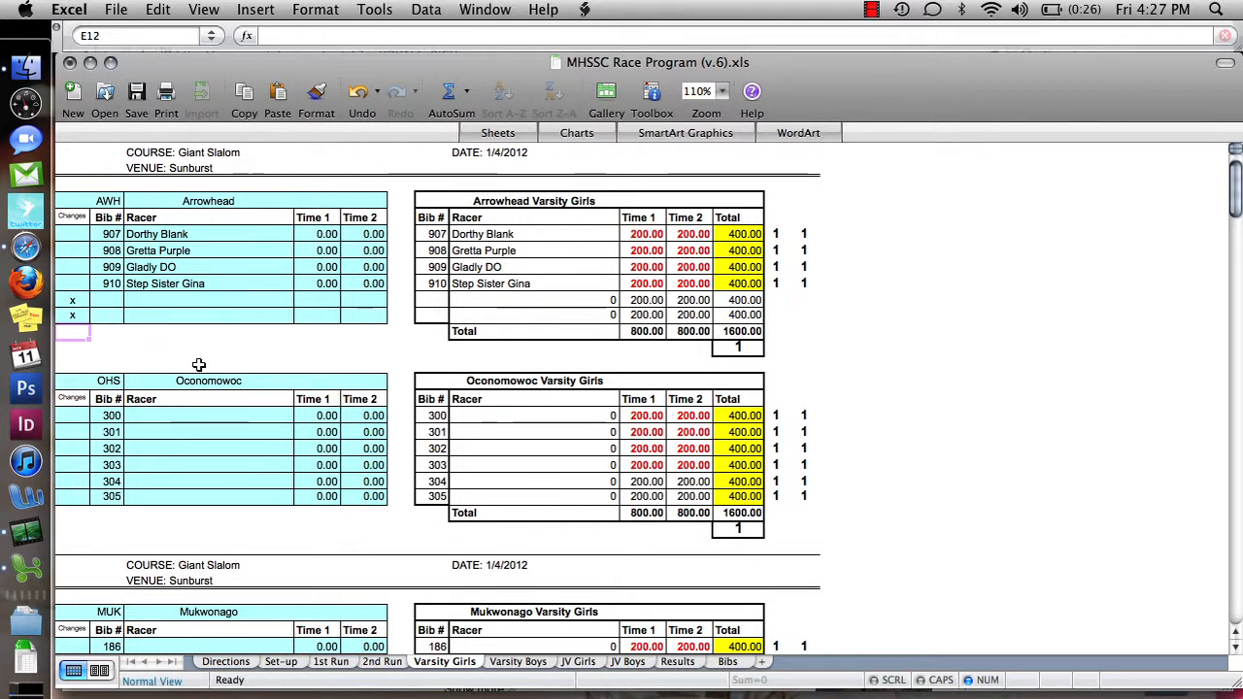
# Check the removed Arrowhead racers' places in the varsity girls order on the 1st Run sheet, and return to the Varsity Girls sheet.
pyautogui.scroll(-10, 198, 364)
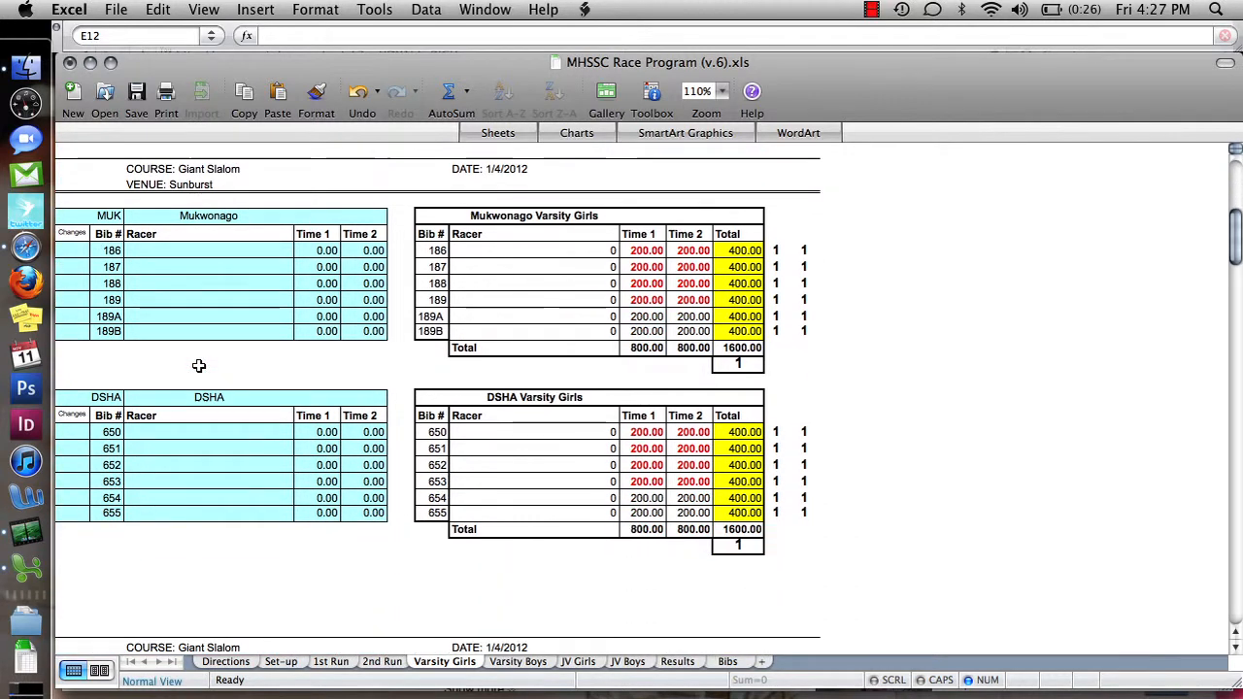
pyautogui.scroll(10, 198, 365)
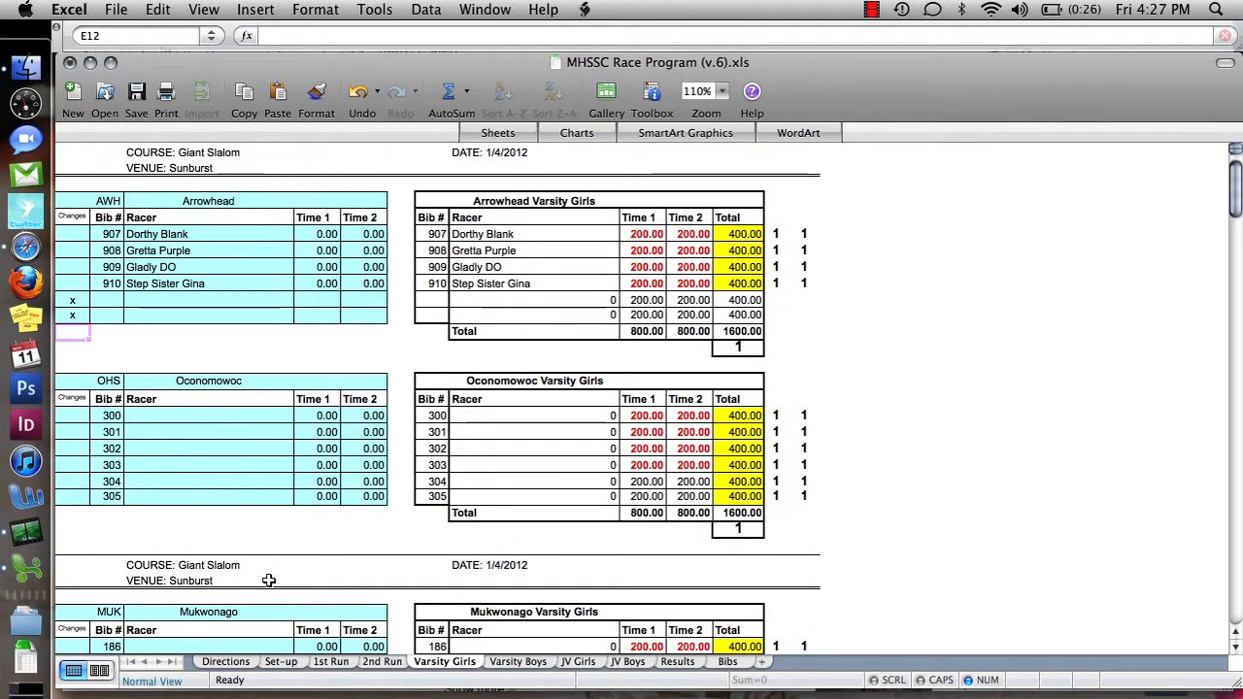
pyautogui.click(331, 663)
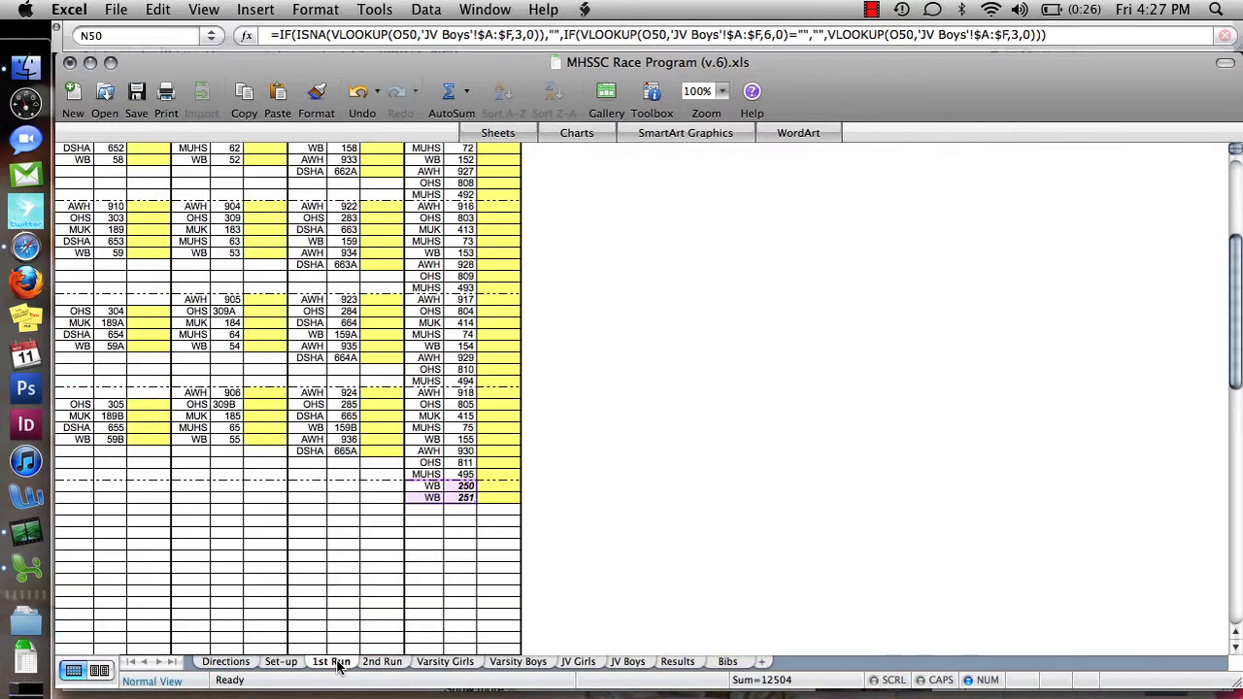
pyautogui.scroll(6, 134, 403)
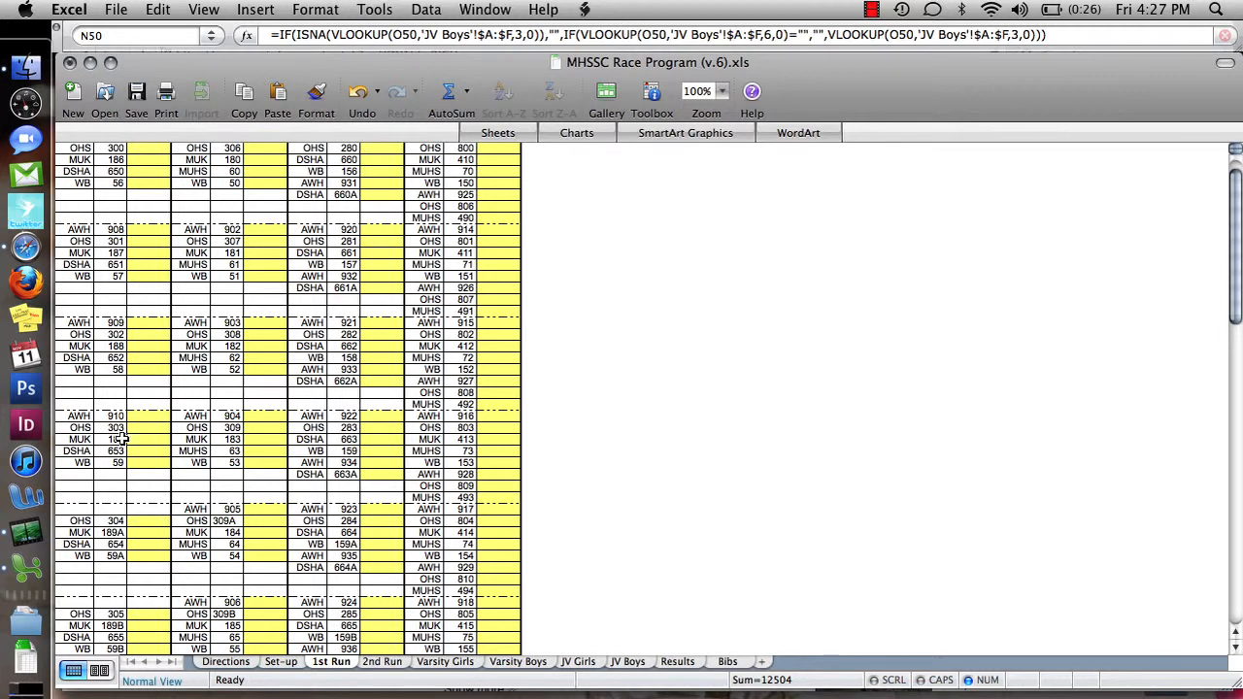
pyautogui.click(85, 513)
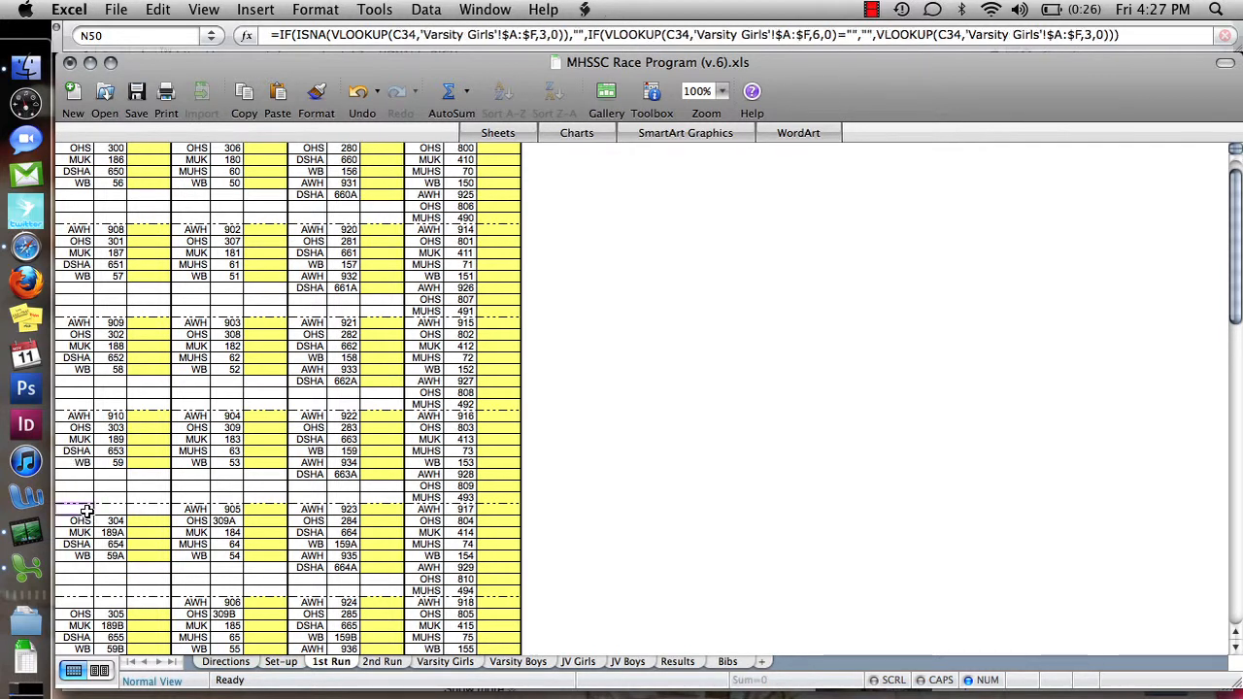
pyautogui.click(85, 603)
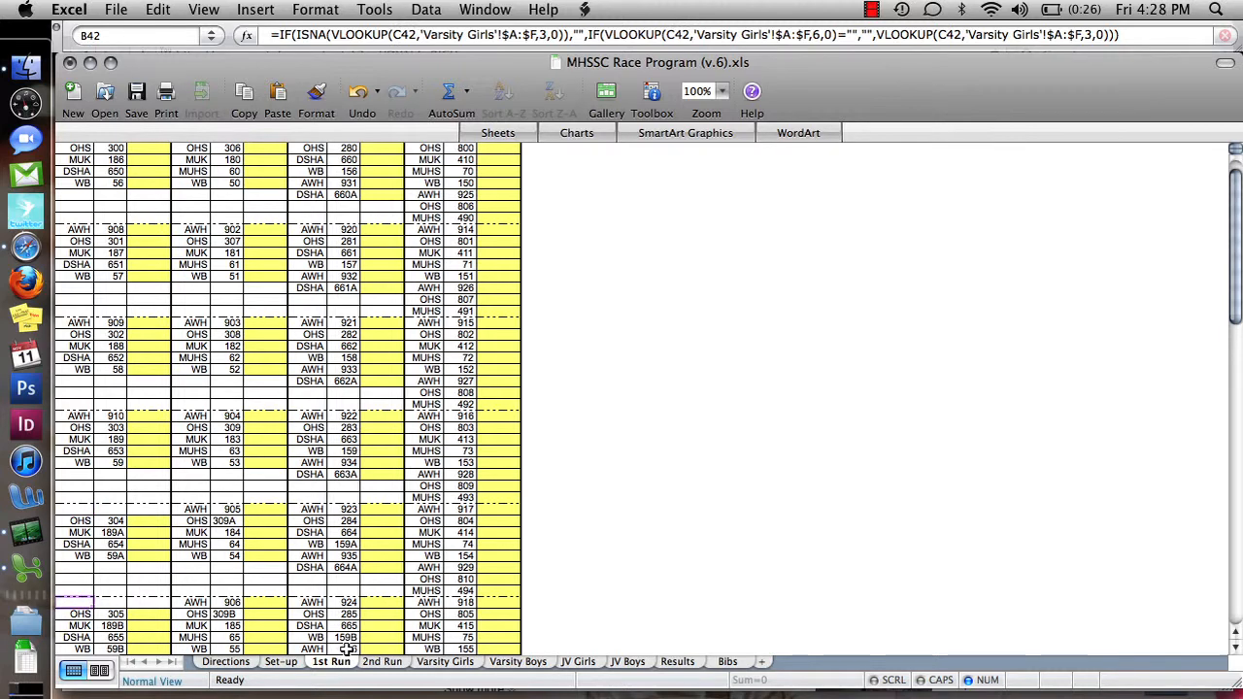
pyautogui.scroll(1, 415, 566)
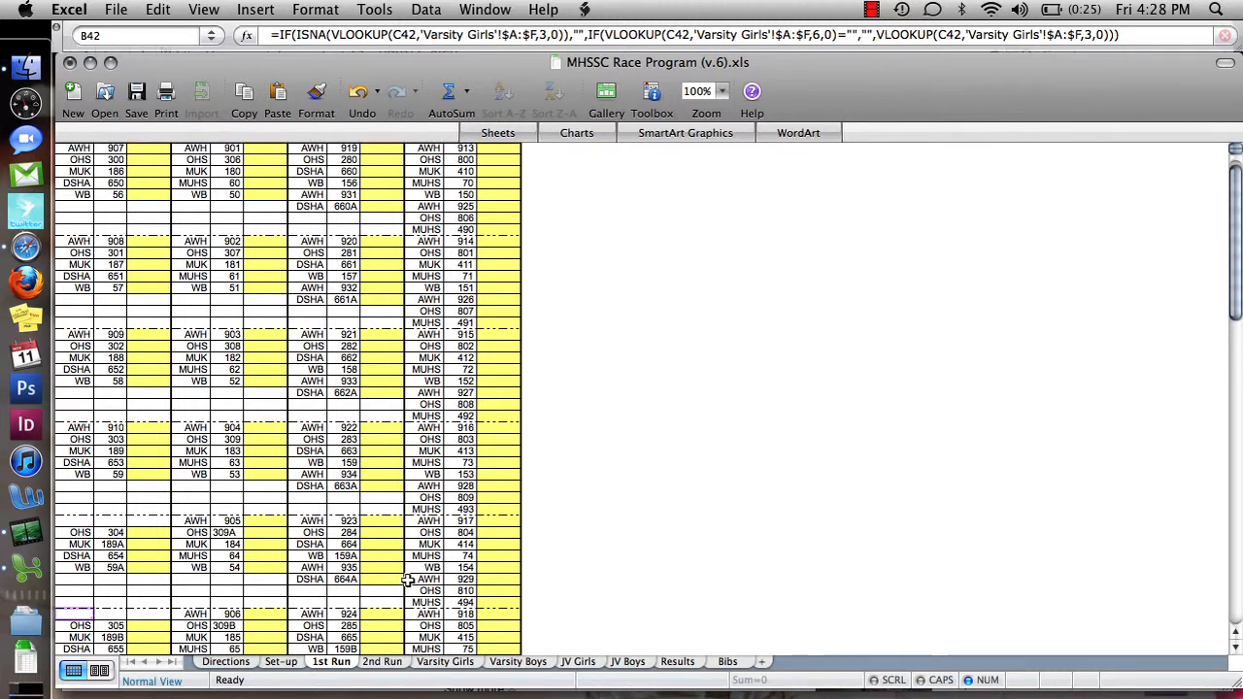
pyautogui.click(446, 661)
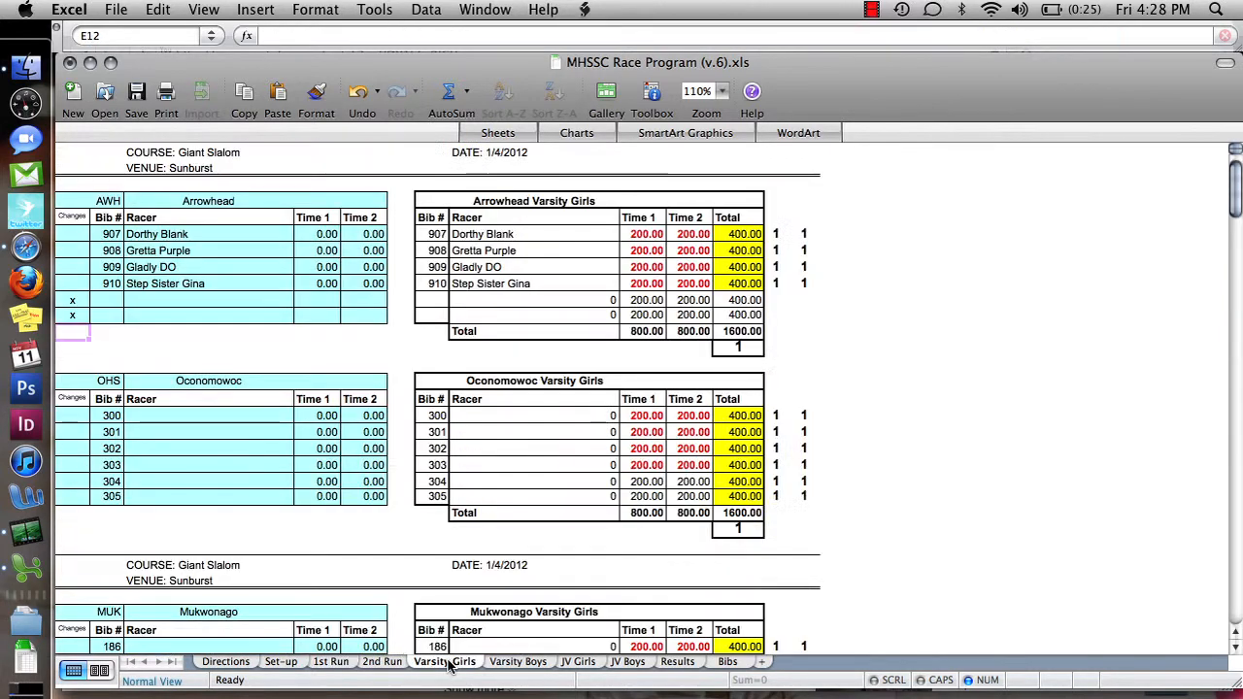